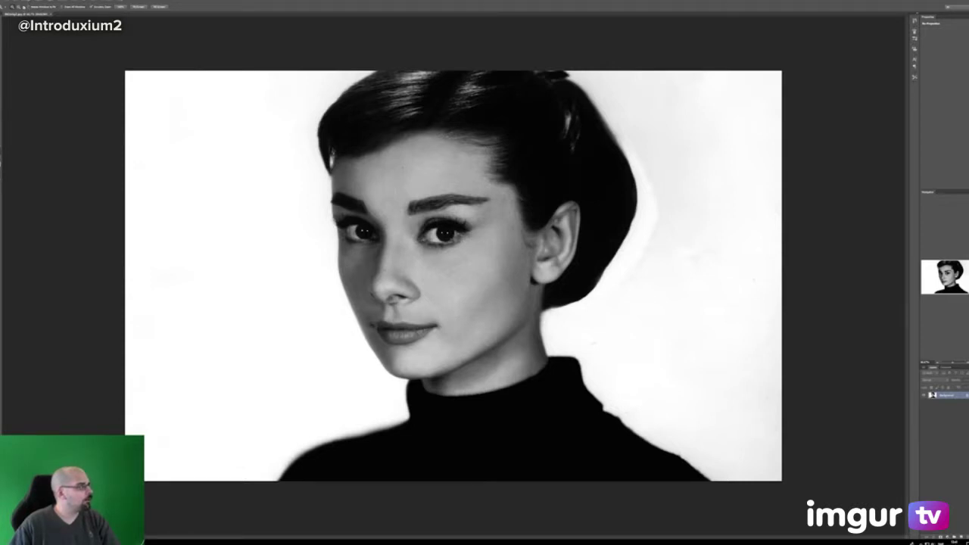
- Check which colour mode the portrait document uses
left_click(23, 2)
mouse_move(30, 4)
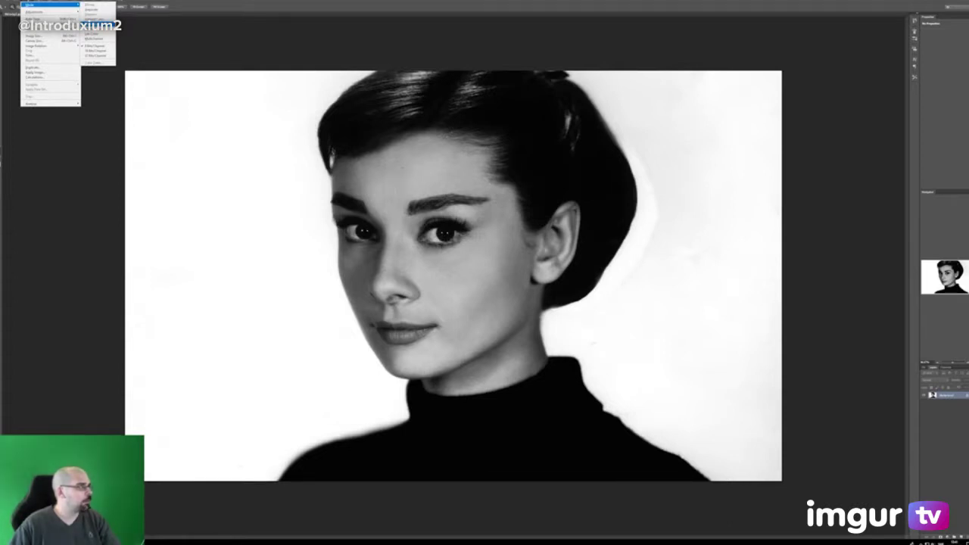
left_click(166, 2)
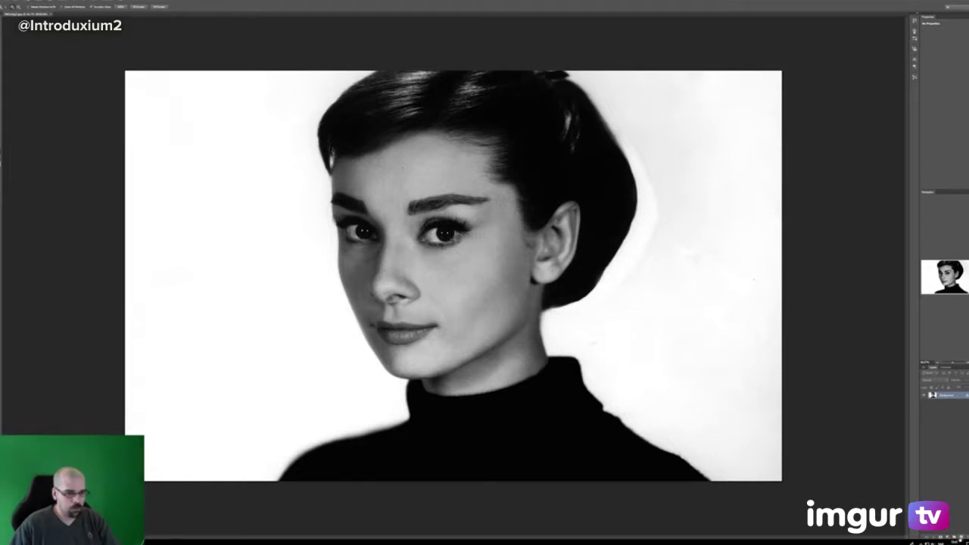
- Create a layer group named "skin" above the background and add a new empty layer inside it
left_click(955, 537)
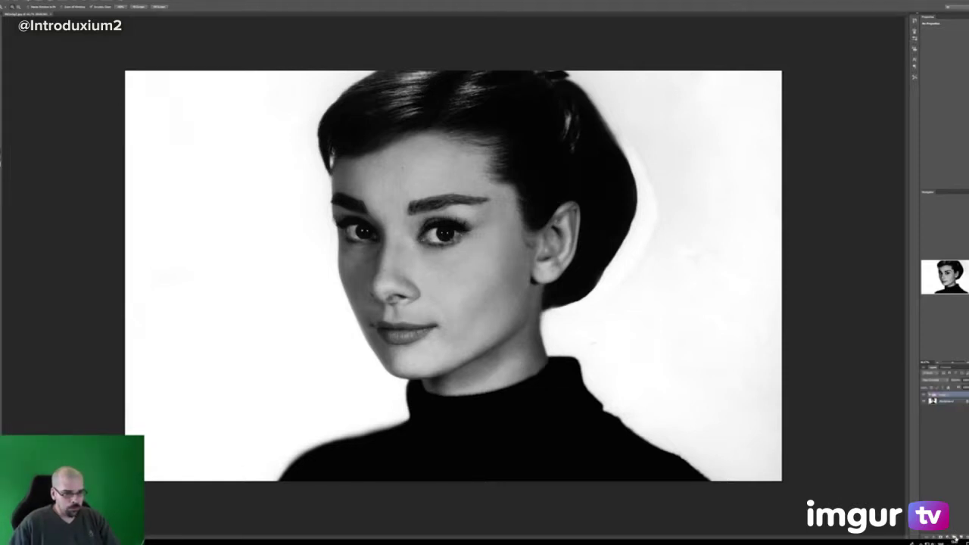
double_click(944, 394)
type("skin")
key("Return")
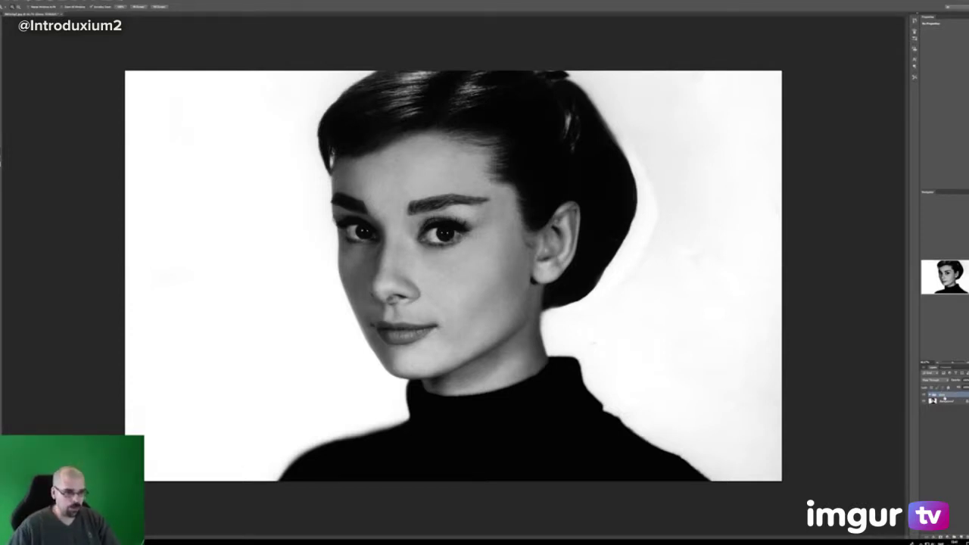
left_click(961, 537)
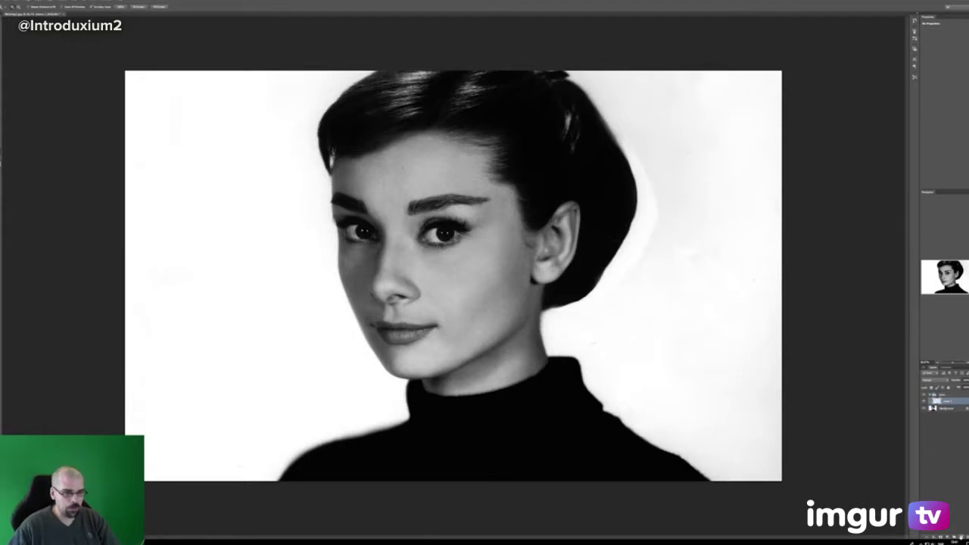
- Choose a pale peach skin tone as the foreground colour and set the new layer's blend mode to Color Burn
left_click(0, 164)
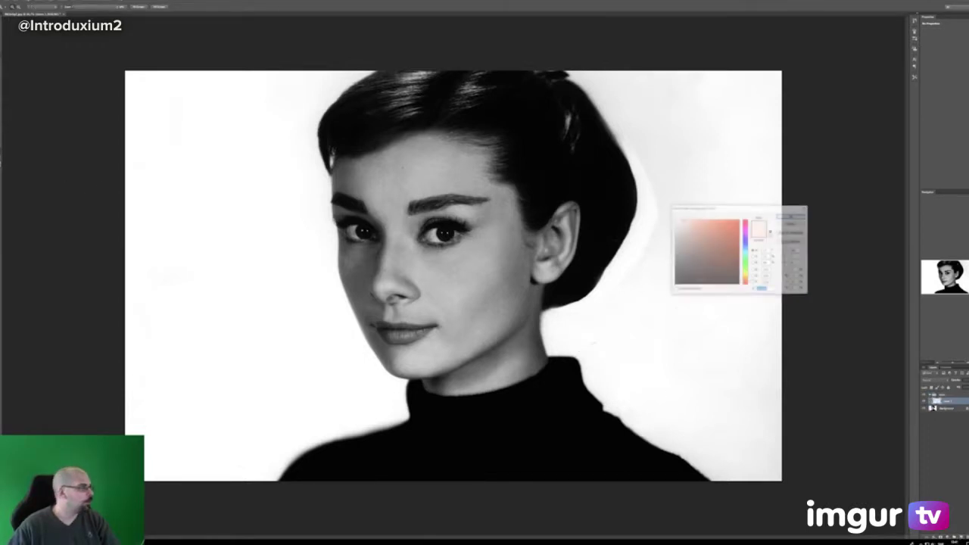
left_click_drag(746, 282, 747, 280)
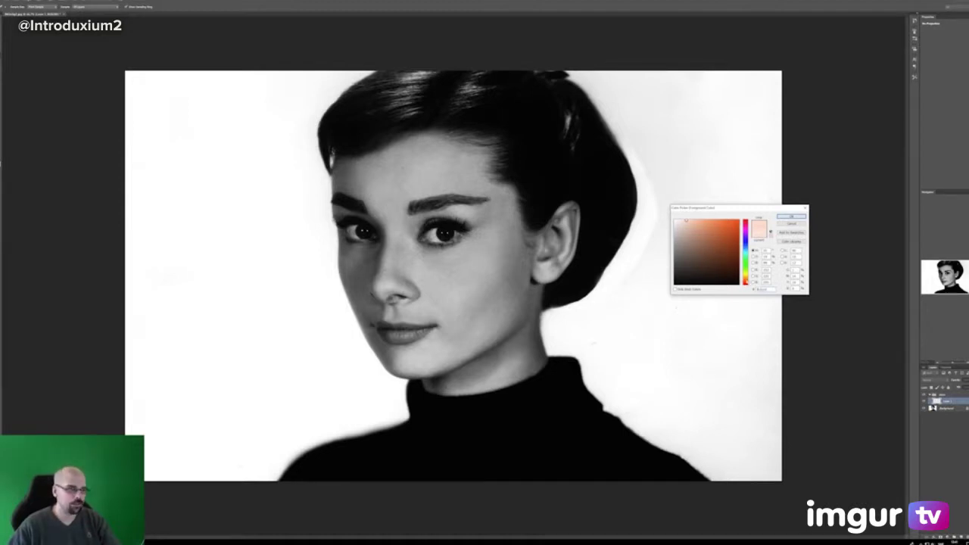
left_click(686, 224)
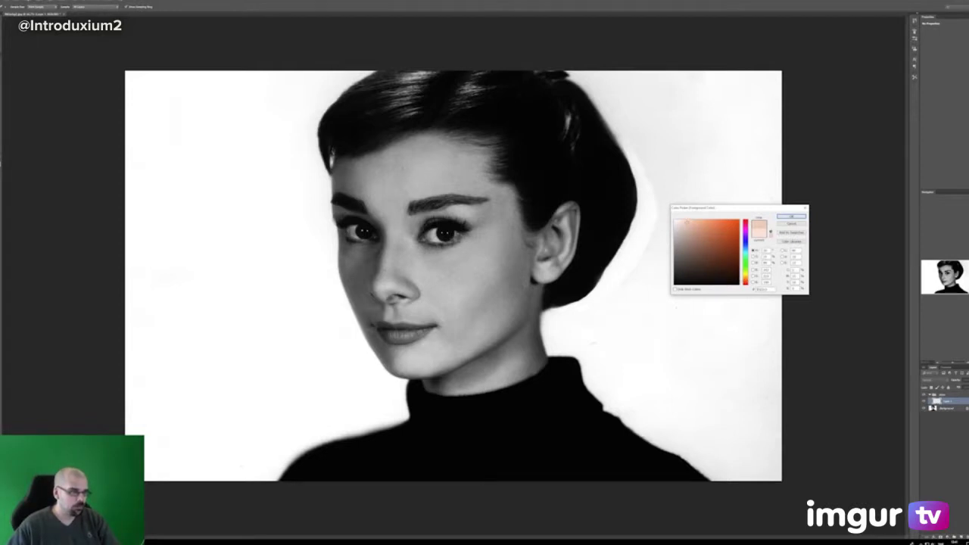
left_click(791, 217)
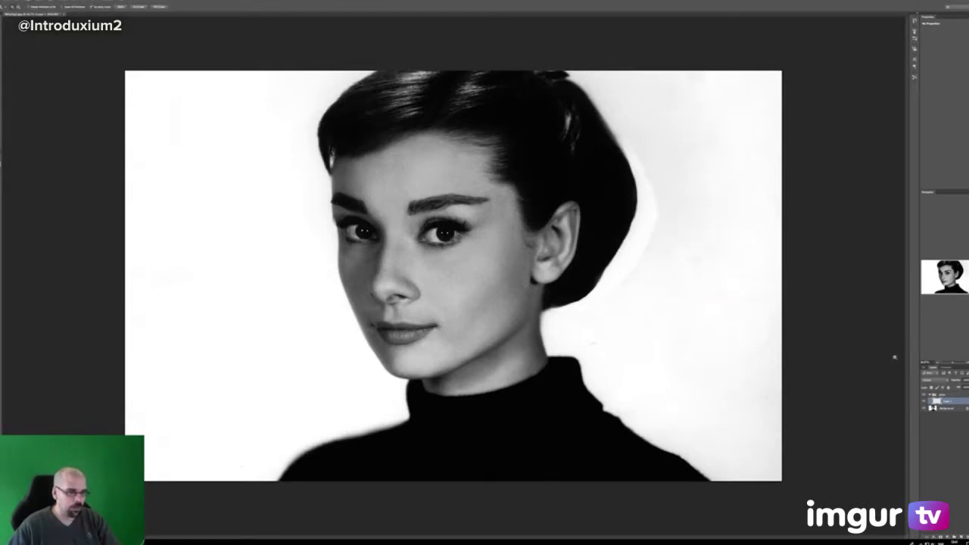
left_click(927, 380)
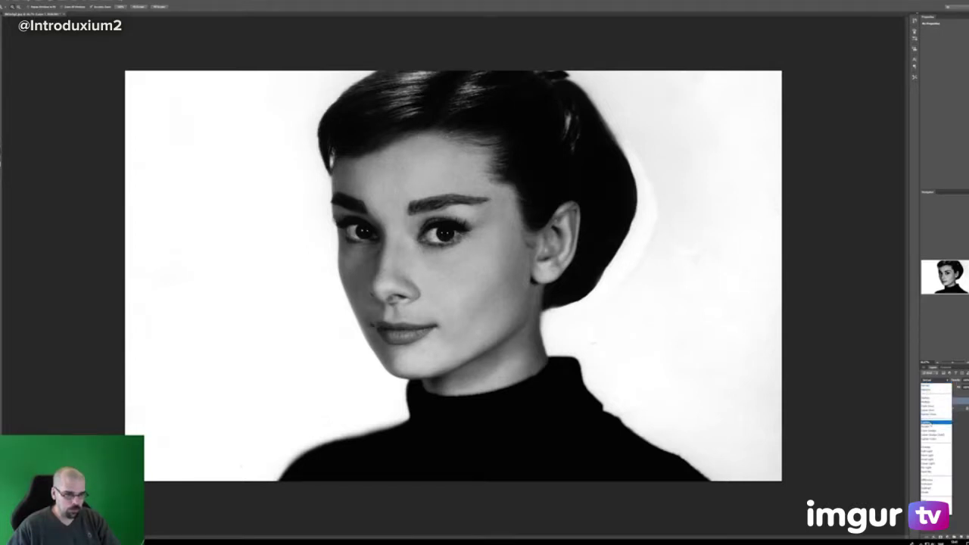
left_click(929, 407)
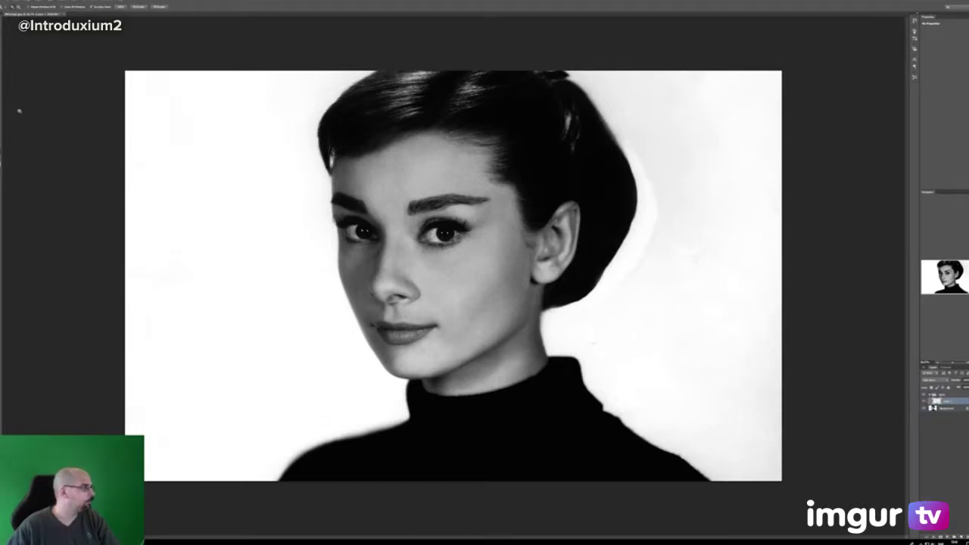
- Adjust the brush tip and paint the skin tone over the lower cheek, lips, neck and chin
key("b")
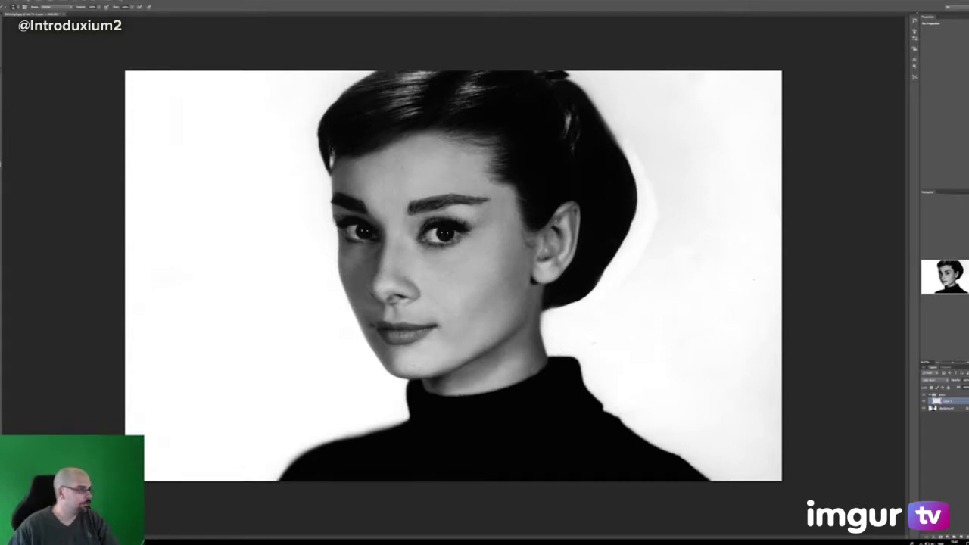
right_click(472, 301)
key("Tab")
key("Tab")
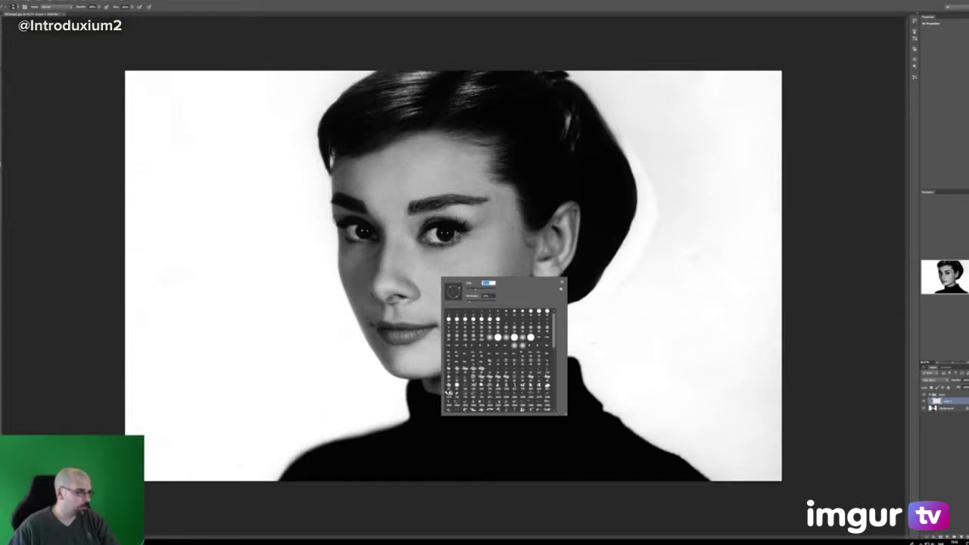
mouse_move(480, 255)
left_mouse_down()
mouse_move(469, 290)
mouse_move(496, 276)
mouse_move(508, 284)
mouse_move(514, 322)
mouse_move(529, 284)
mouse_move(520, 322)
mouse_move(538, 303)
mouse_move(530, 347)
mouse_move(497, 333)
mouse_move(457, 291)
left_mouse_up()
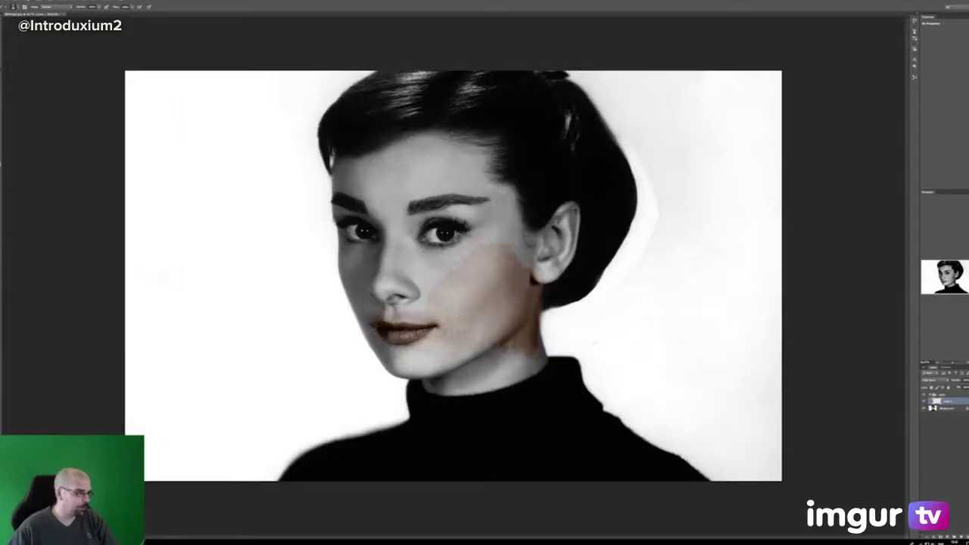
mouse_move(454, 365)
left_mouse_down()
mouse_move(505, 355)
mouse_move(432, 382)
mouse_move(497, 386)
mouse_move(532, 371)
mouse_move(538, 340)
mouse_move(485, 373)
left_mouse_up()
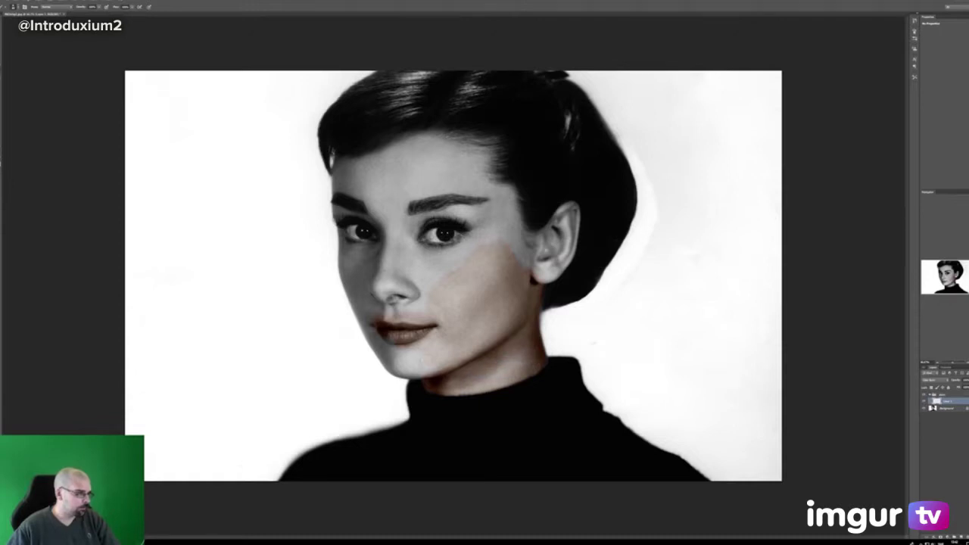
mouse_move(417, 378)
left_mouse_down()
mouse_move(370, 332)
mouse_move(387, 344)
left_mouse_up()
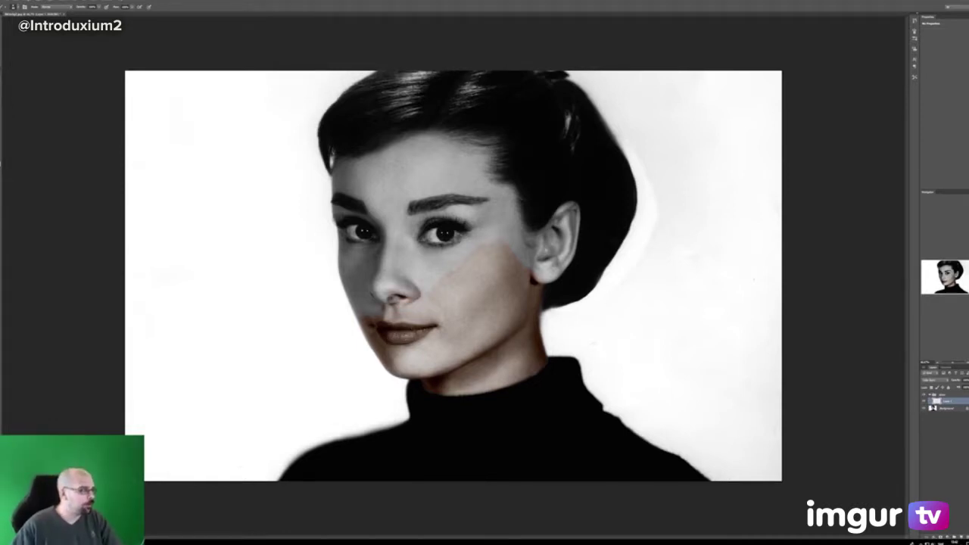
- Paint the skin tone over the nose, upper cheeks, ear and forehead, then fill around the eyes with an adjusted brush
mouse_move(382, 265)
left_mouse_down()
mouse_move(377, 295)
mouse_move(398, 265)
mouse_move(411, 282)
mouse_move(391, 229)
mouse_move(374, 248)
mouse_move(347, 247)
mouse_move(342, 262)
mouse_move(364, 309)
mouse_move(368, 256)
mouse_move(356, 276)
left_mouse_up()
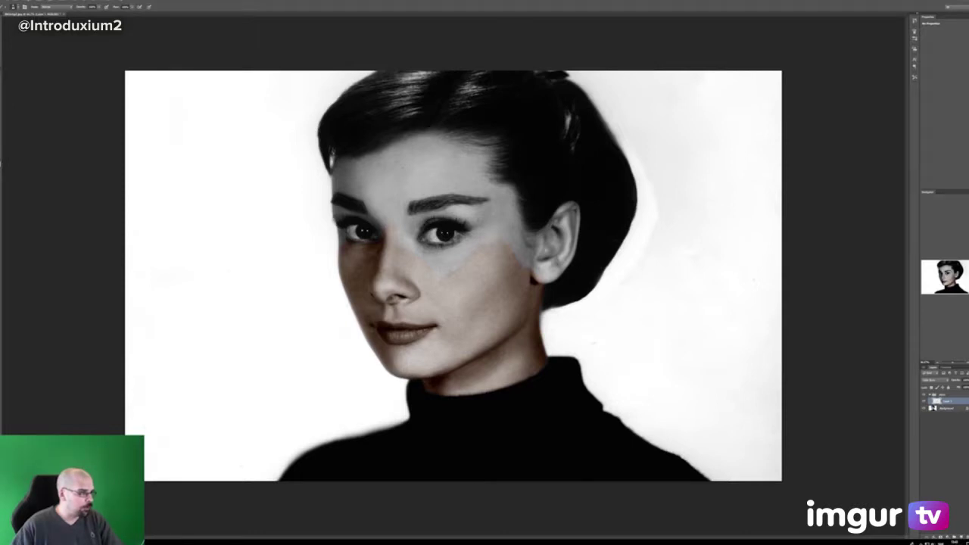
left_click_drag(460, 263, 426, 253)
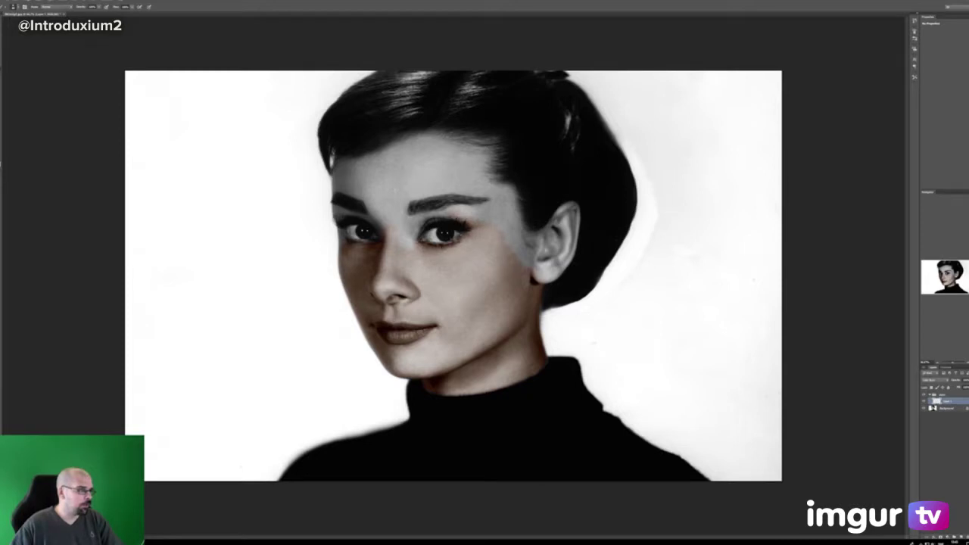
mouse_move(498, 206)
left_mouse_down()
mouse_move(517, 250)
mouse_move(533, 238)
mouse_move(537, 262)
mouse_move(563, 261)
mouse_move(567, 242)
mouse_move(548, 235)
mouse_move(569, 210)
mouse_move(577, 218)
mouse_move(569, 204)
left_mouse_up()
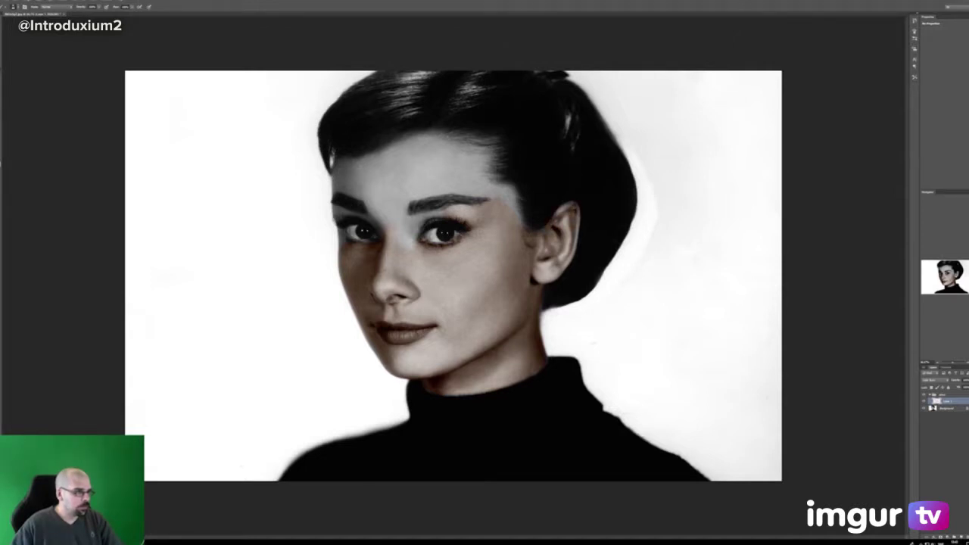
mouse_move(518, 224)
left_mouse_down()
mouse_move(511, 192)
mouse_move(443, 188)
mouse_move(407, 189)
mouse_move(398, 201)
mouse_move(395, 217)
mouse_move(407, 208)
mouse_move(404, 232)
mouse_move(414, 237)
mouse_move(436, 216)
mouse_move(381, 221)
mouse_move(371, 197)
mouse_move(431, 169)
mouse_move(339, 187)
mouse_move(359, 193)
mouse_move(337, 174)
mouse_move(391, 147)
left_mouse_up()
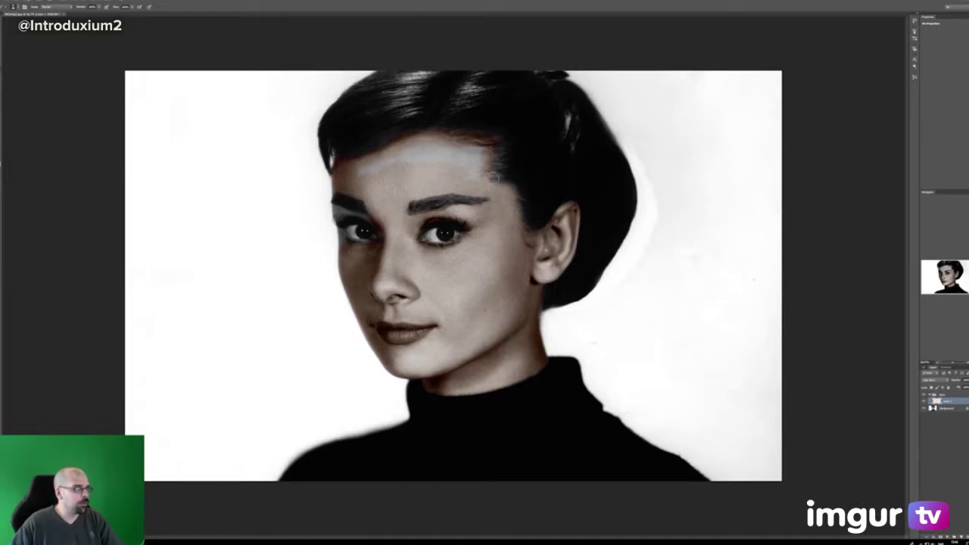
mouse_move(496, 156)
left_mouse_down()
mouse_move(492, 167)
mouse_move(431, 157)
mouse_move(454, 150)
mouse_move(381, 164)
left_mouse_up()
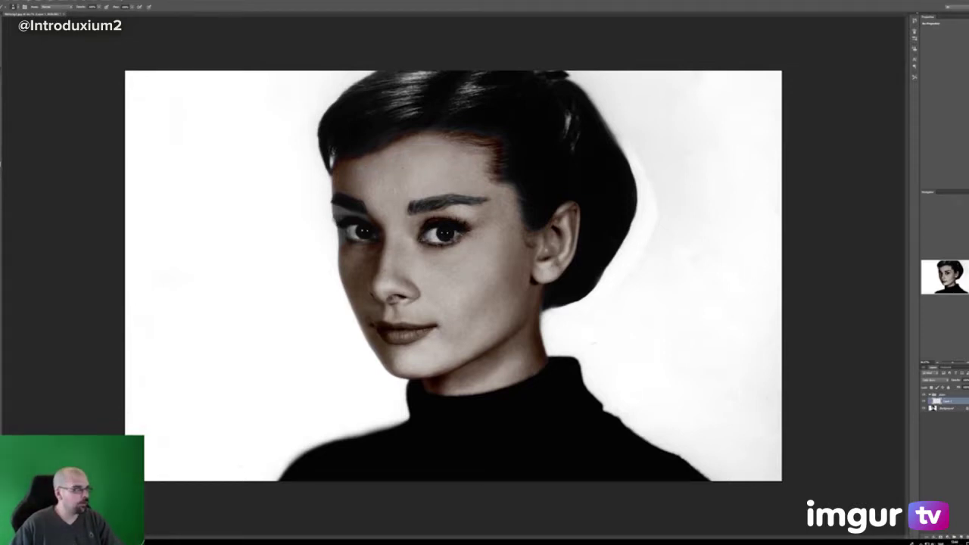
right_click(432, 247)
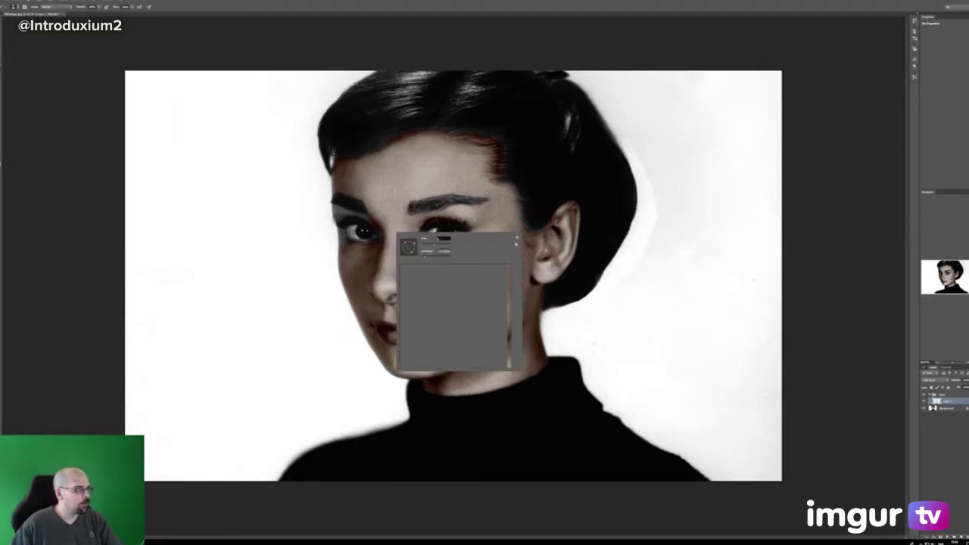
left_click(338, 218)
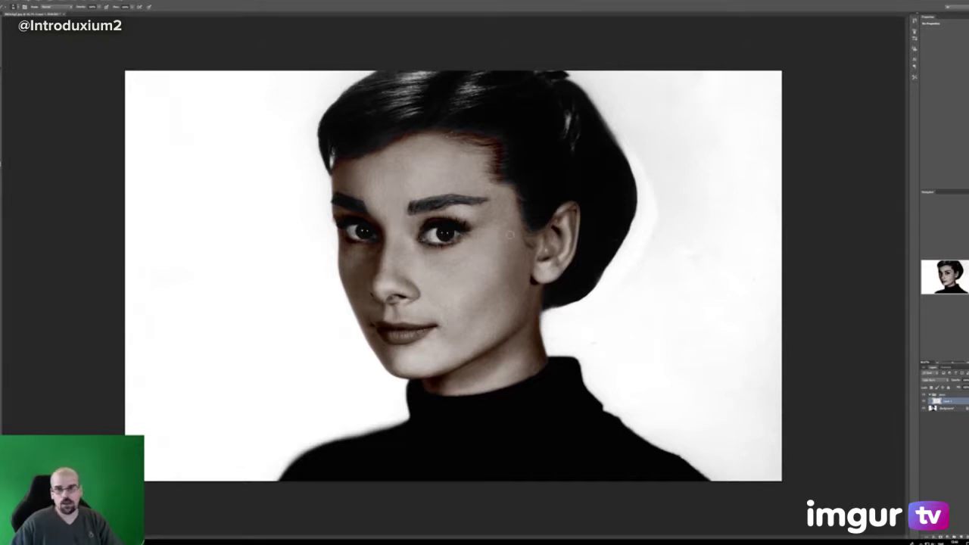
- Try the Linear Burn blend mode on the skin tone layer
key("e")
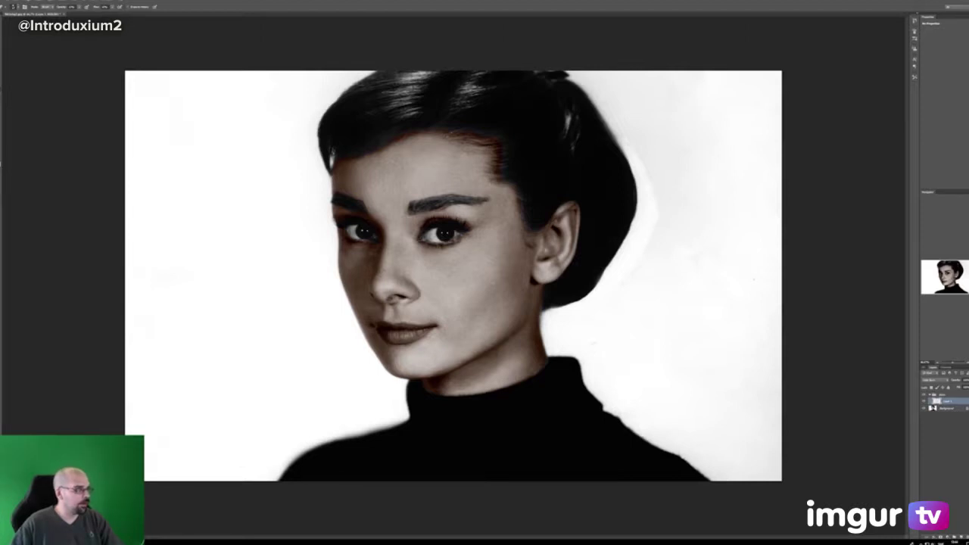
left_click(931, 381)
left_click(930, 381)
key("Down")
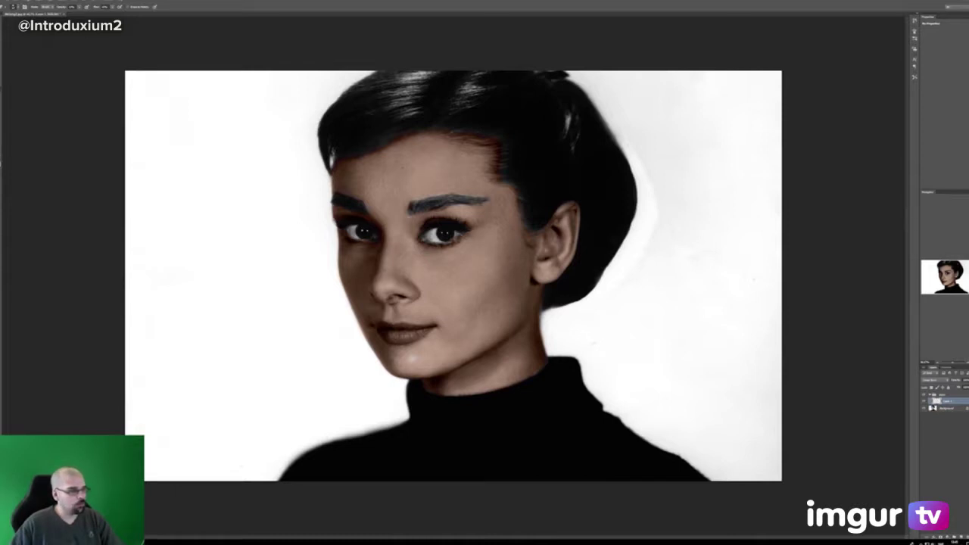
- Try an eraser stroke on the cheek, undo it, and set the layer's blend mode back to Color Burn
right_click(452, 332)
left_click(501, 337)
left_click_drag(451, 335, 475, 318)
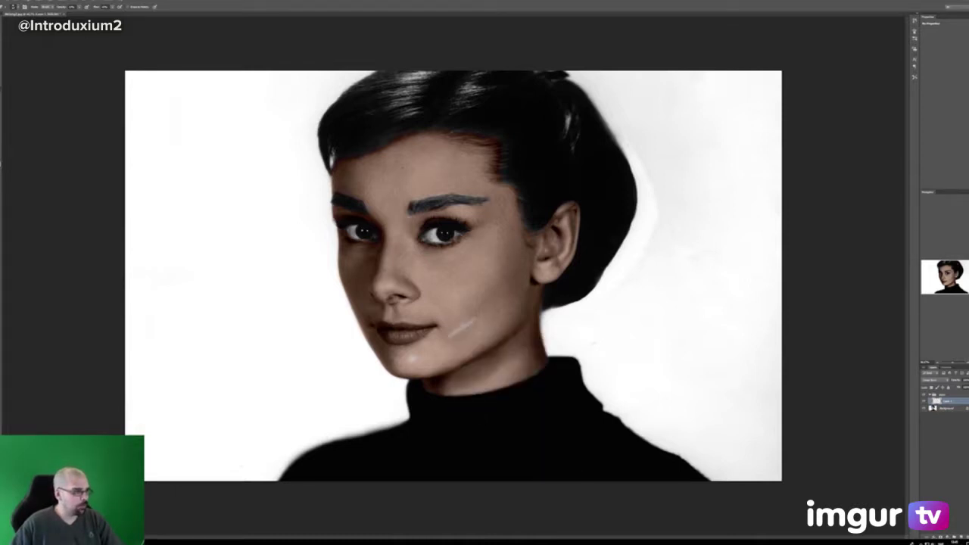
key("ctrl+z")
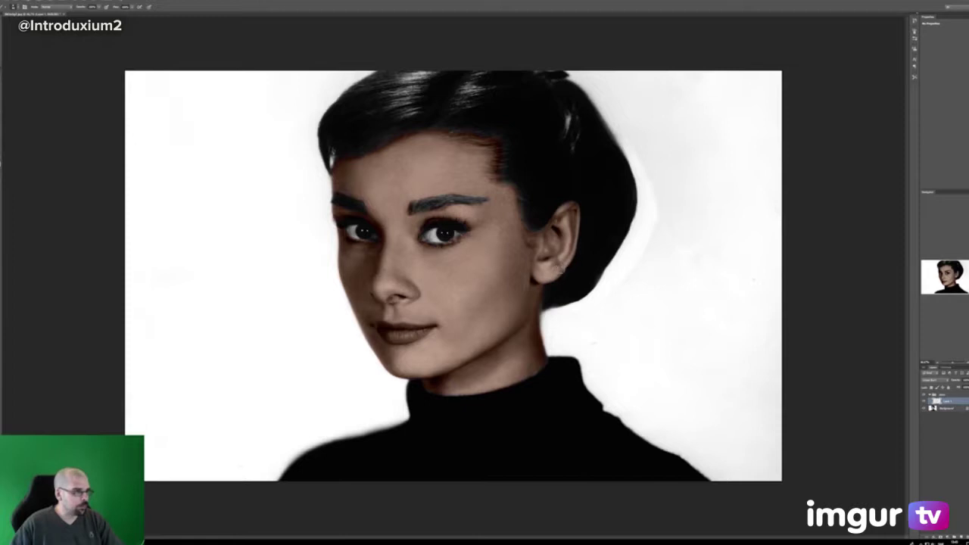
left_click(928, 380)
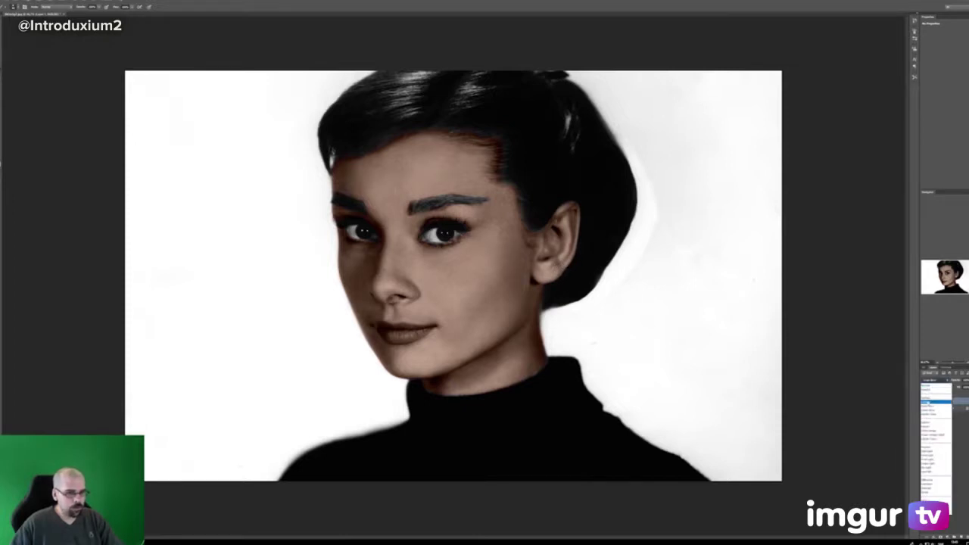
left_click(934, 407)
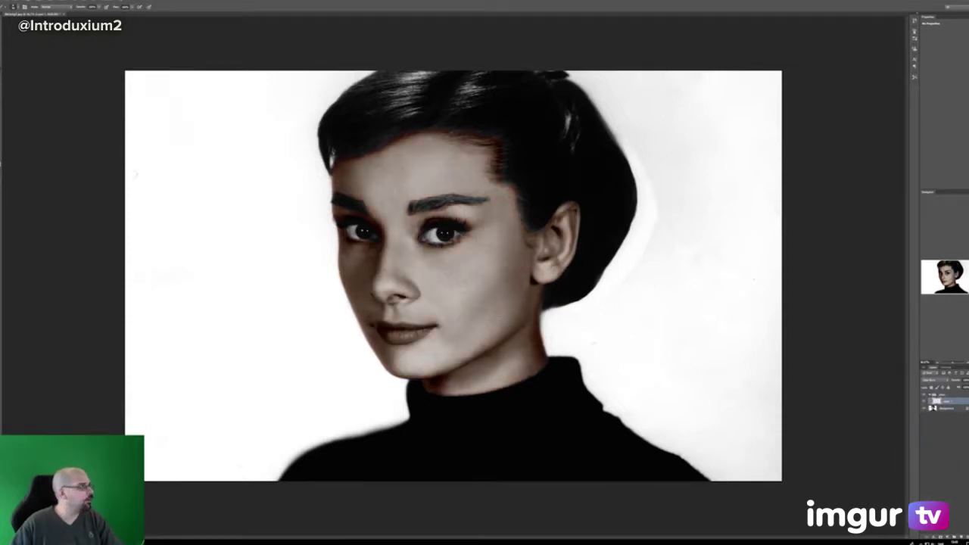
- Adjust the eraser's size and hardness and erase the skin tone spilling onto the hairline, eyebrows and eyes
left_click(0, 87)
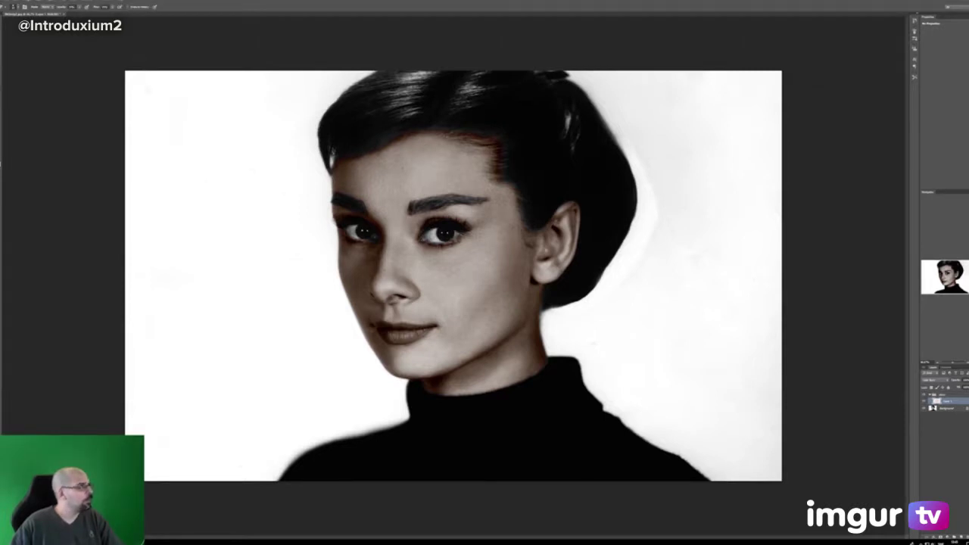
left_click(66, 8)
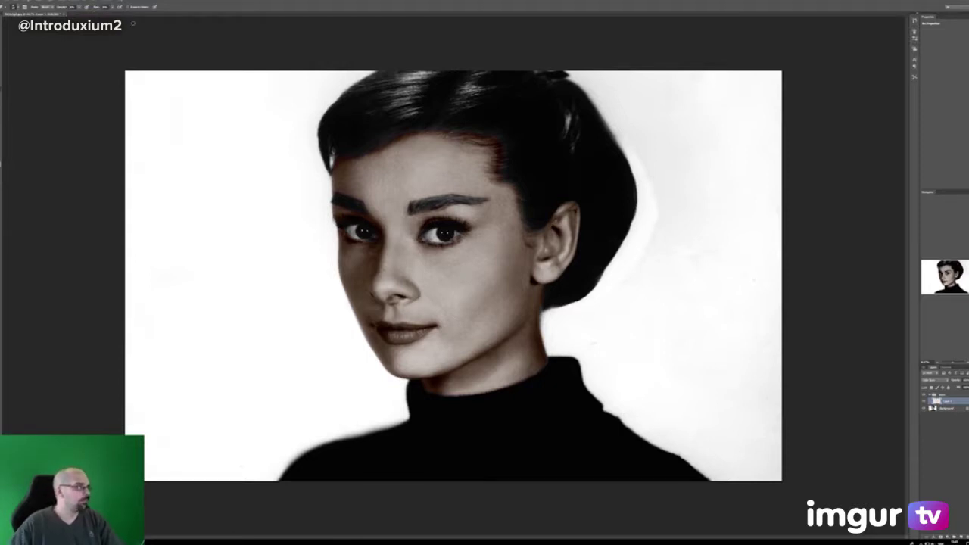
right_click(427, 251)
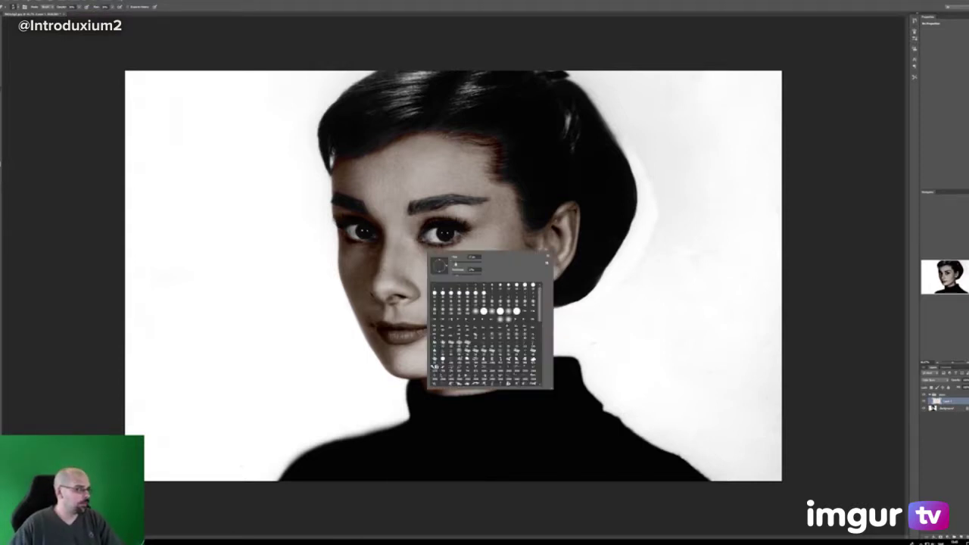
left_click(456, 276)
left_click(458, 263)
key("Return")
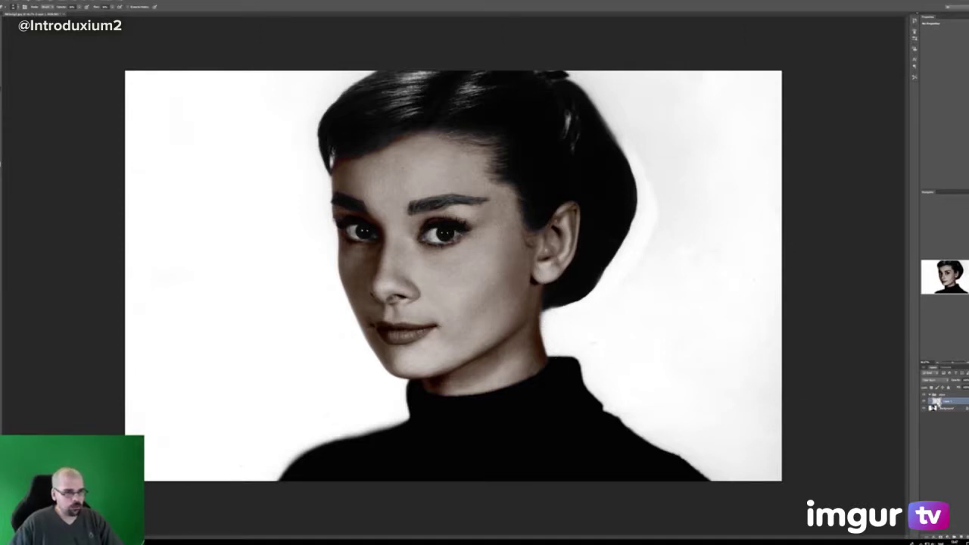
- Load the painted skin area as a selection and add a new layer above it in the skin group
left_click(933, 403, "ctrl")
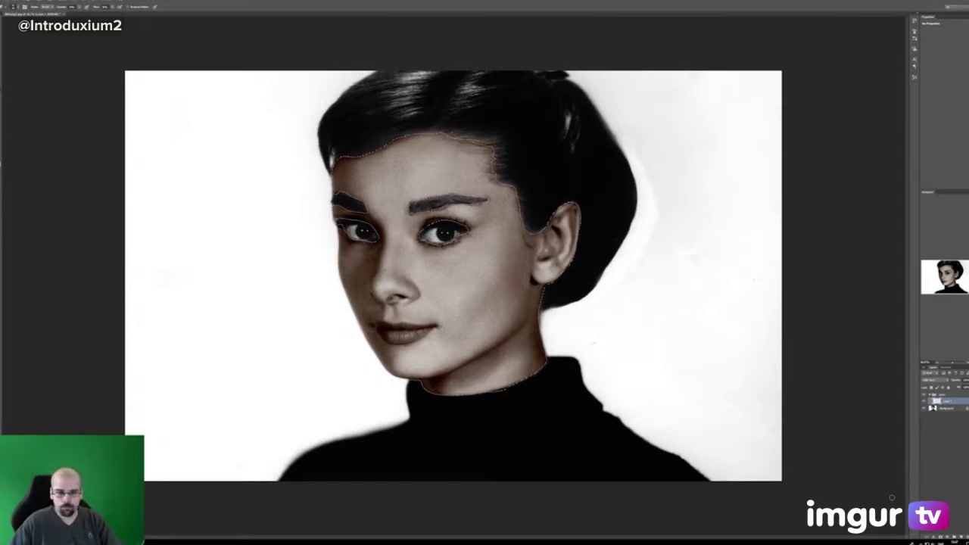
left_click(961, 538)
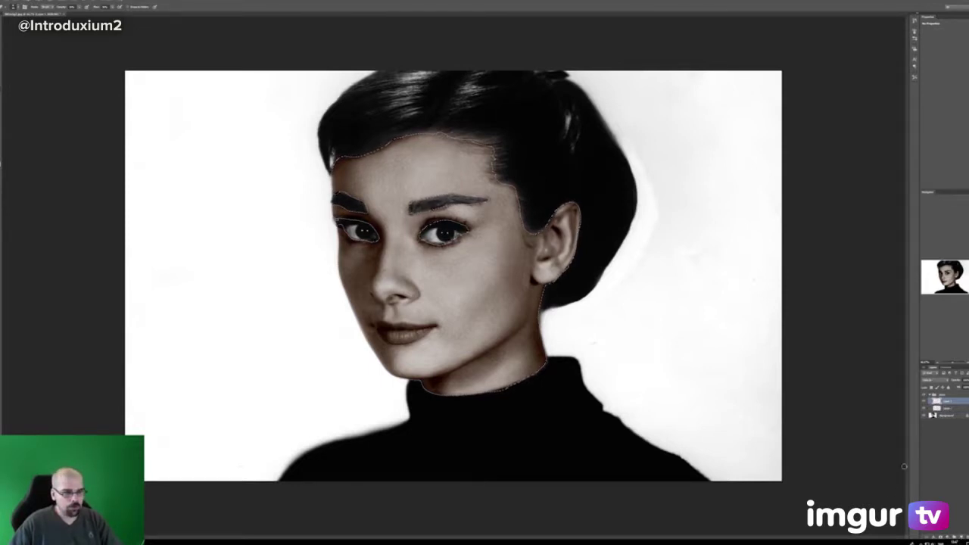
- Set the foreground color to a very pale peach skin tone
left_click(1, 162)
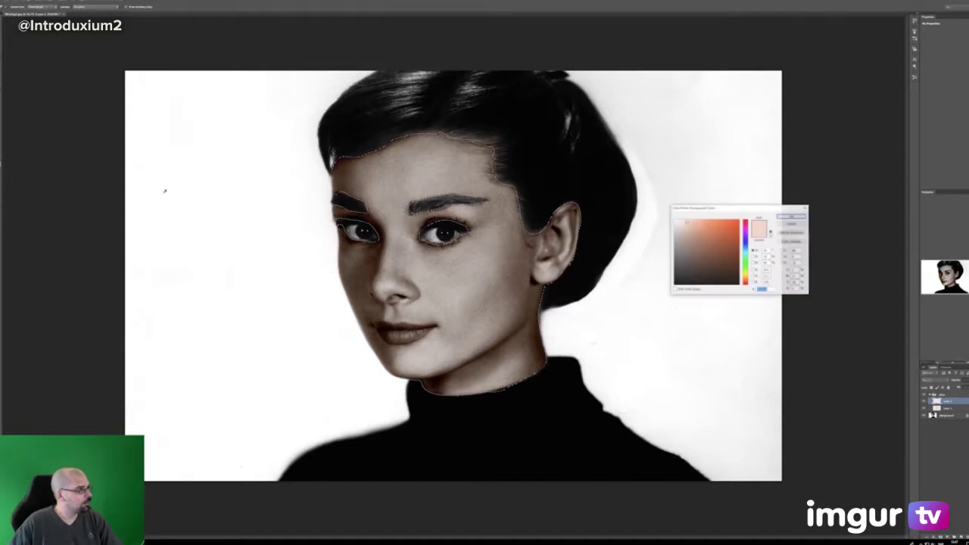
key("ctrl+v")
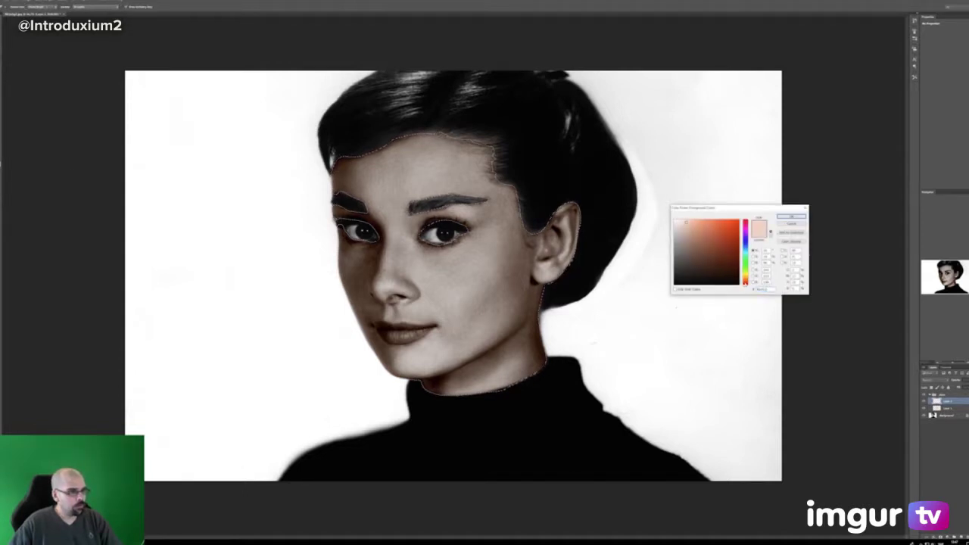
left_click(681, 222)
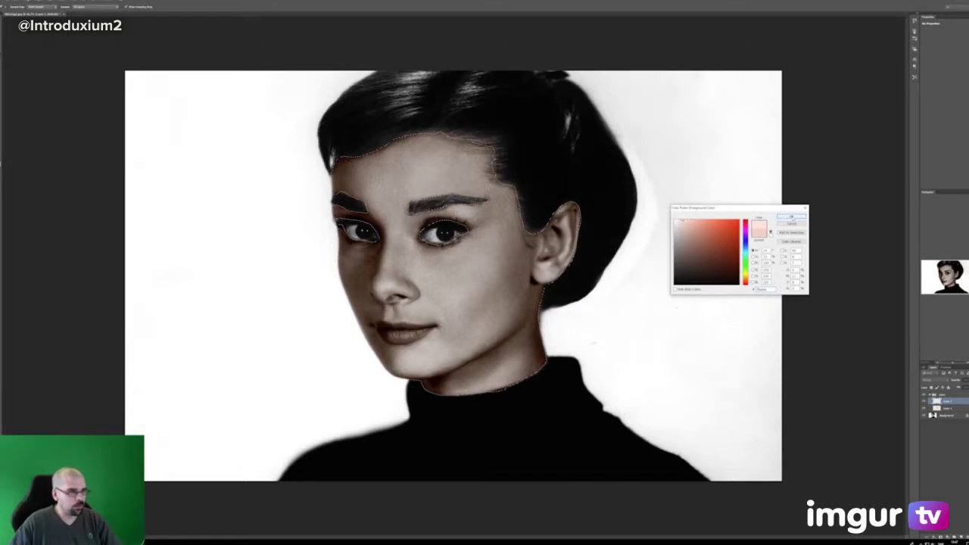
left_click(789, 217)
- Fill the selected skin area on the new layer with the pale peach color and deselect it
left_click(1, 100)
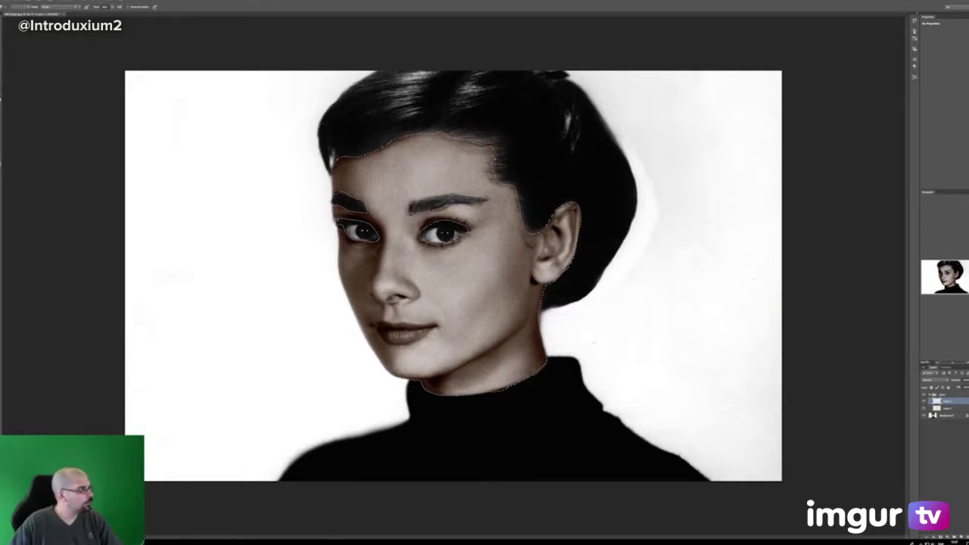
key("w")
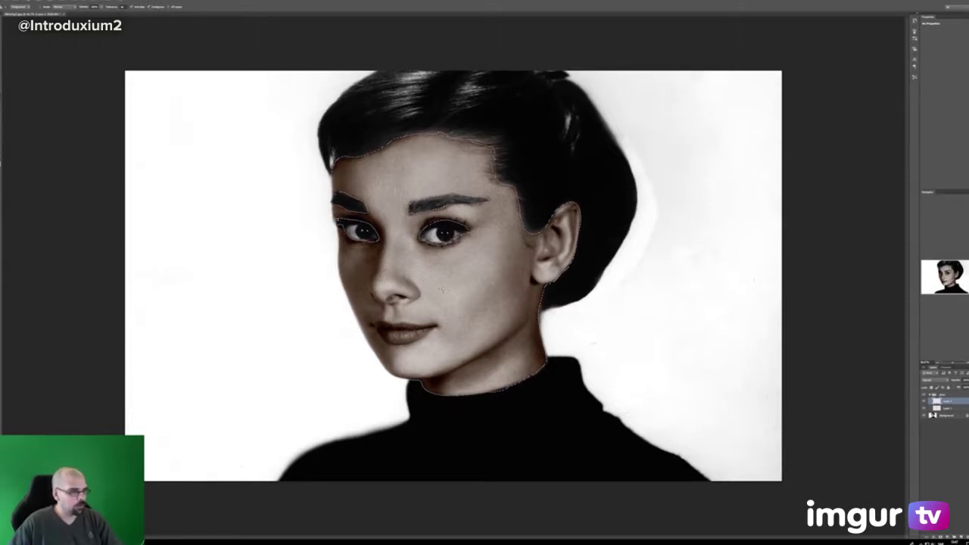
key("alt+BackSpace")
key("ctrl+d")
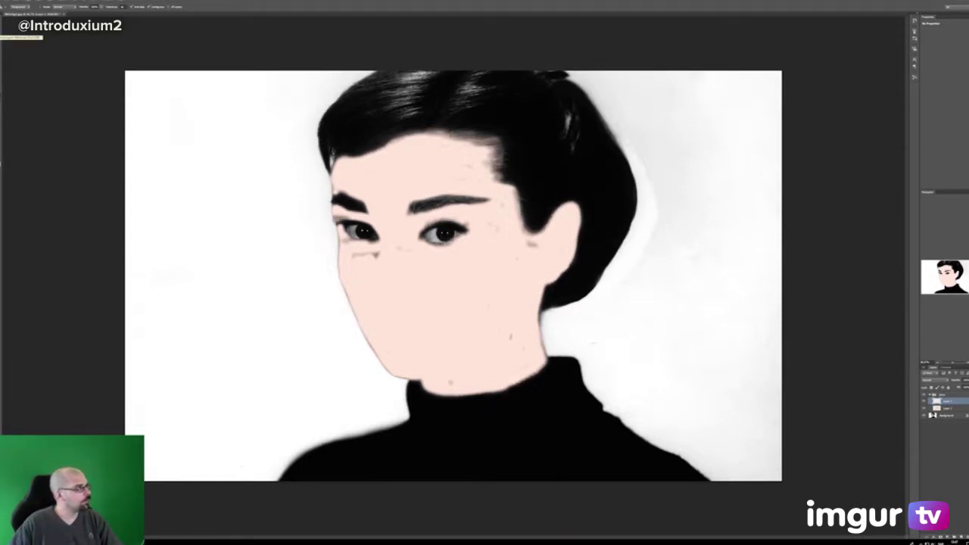
- Brush pale peach over the unfilled gaps beneath the eye at the face's edge and along the adjacent cheek and jaw
left_click(1, 32)
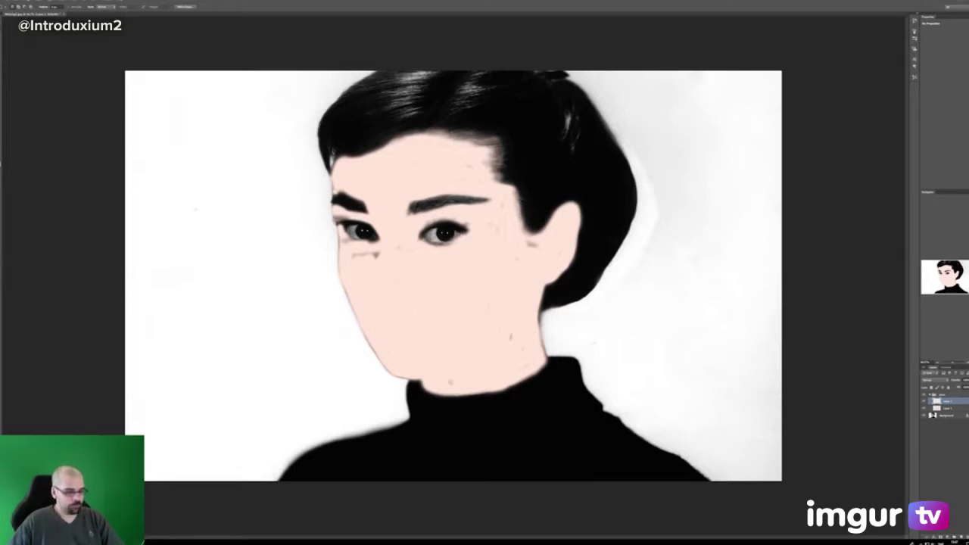
key("b")
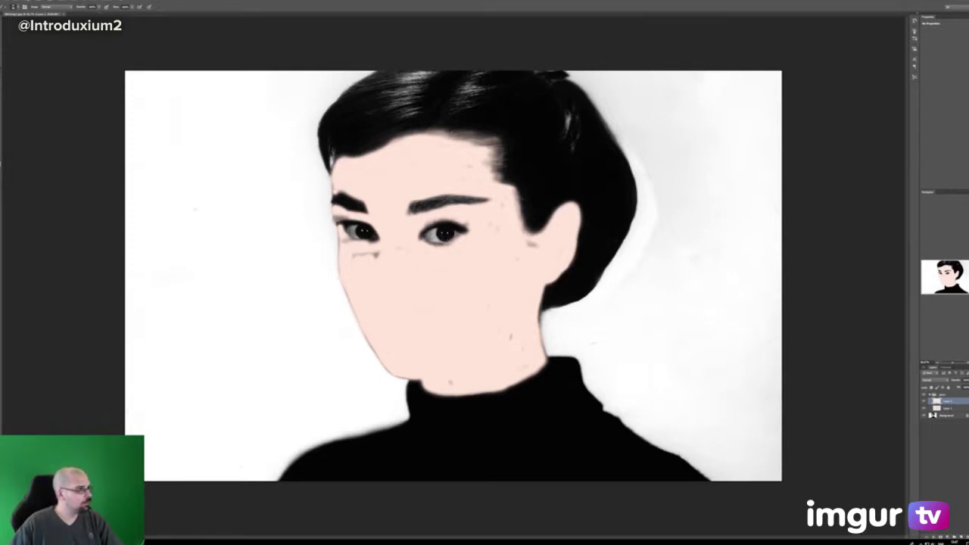
key("m")
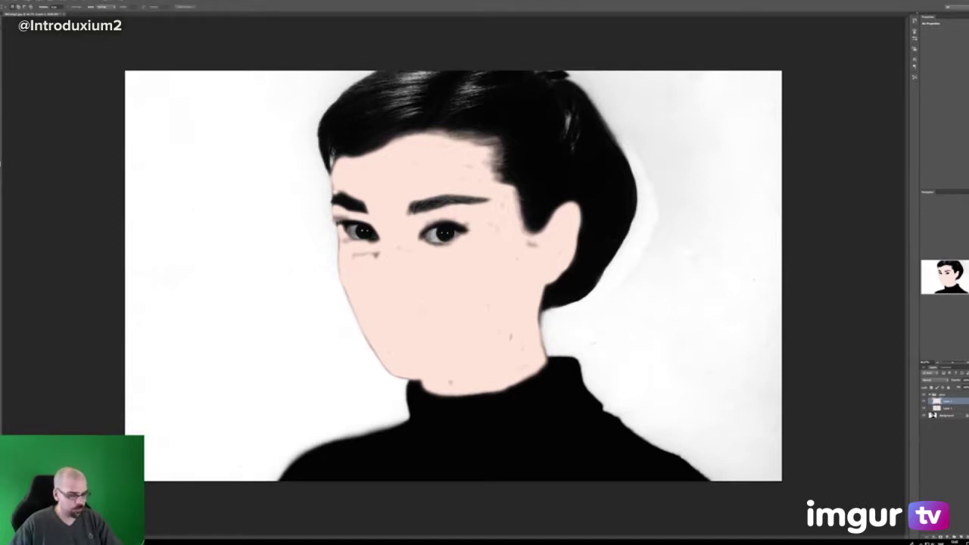
key("b")
left_click(376, 256)
mouse_move(368, 256)
left_mouse_down()
mouse_move(355, 257)
mouse_move(347, 243)
mouse_move(370, 244)
left_mouse_up()
left_click_drag(350, 291, 360, 315)
left_click_drag(378, 349, 365, 332)
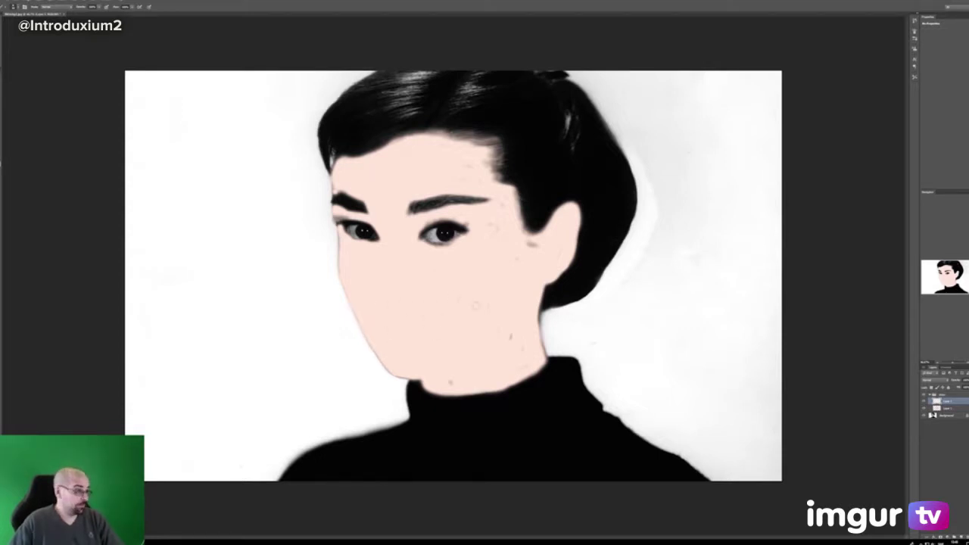
- Set the brush size to 30 and cover the remaining unfilled spots on the forehead, temple, cheek, ear and neck
right_click(455, 307)
type("30")
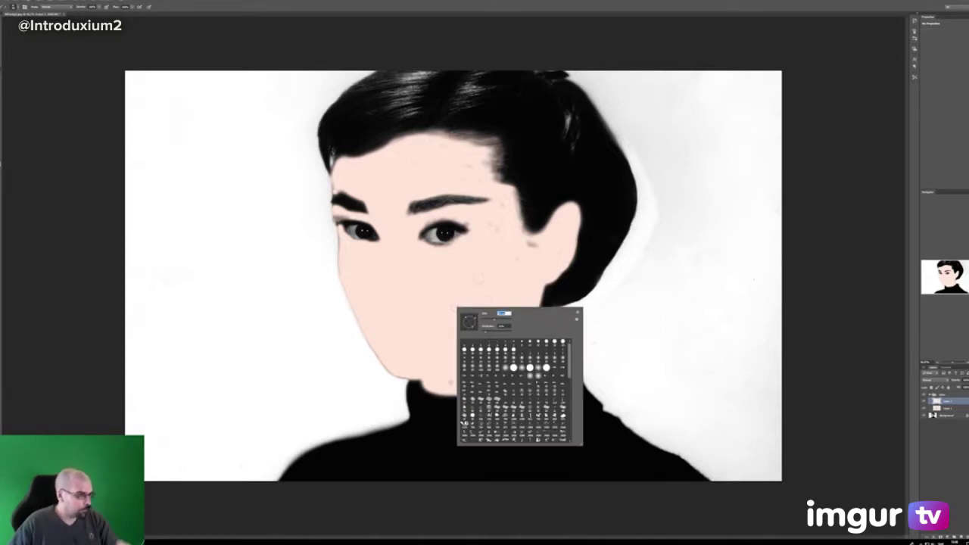
key("Return")
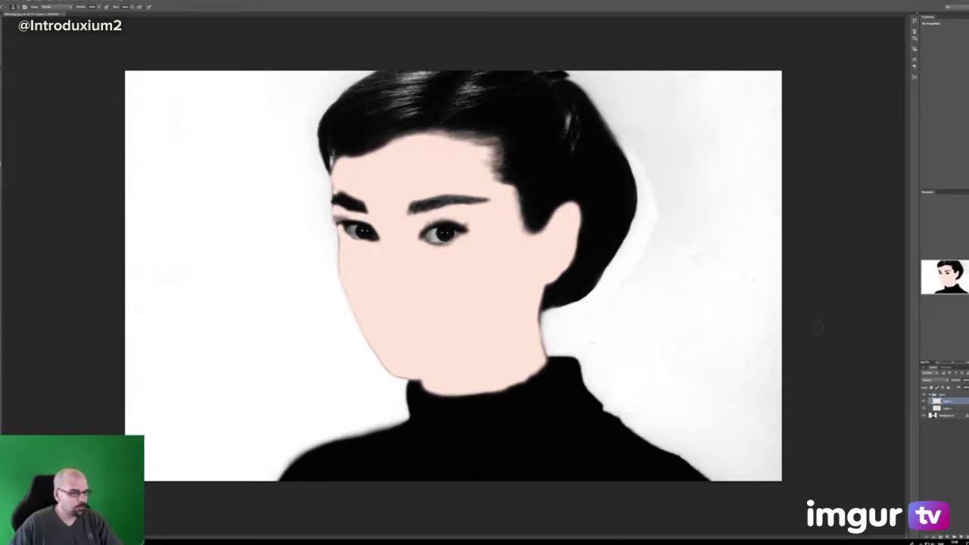
- Change the pale peach layer's blend mode to one that reveals the face and reduce its strength to a subtle skin tint
left_click(925, 378)
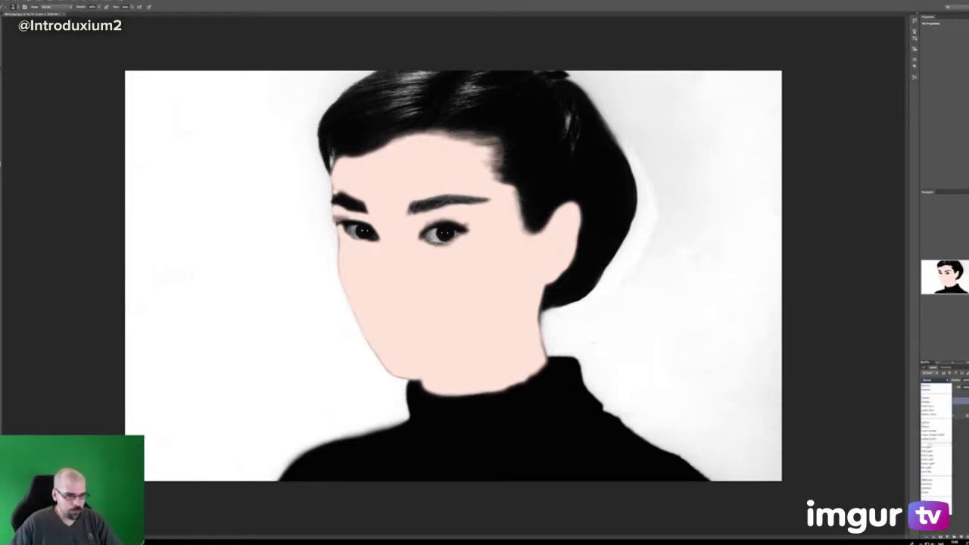
left_click(935, 448)
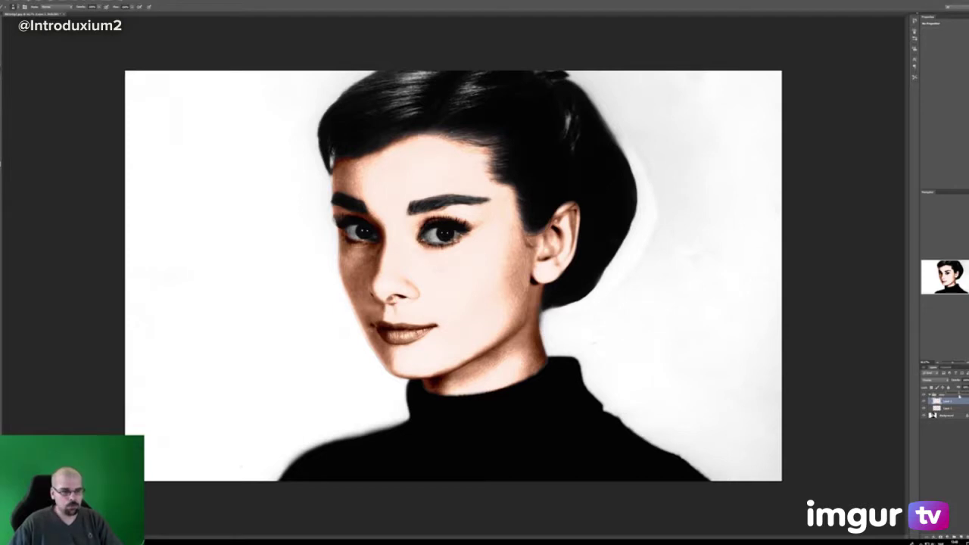
key("Down")
left_click_drag(955, 396, 953, 395)
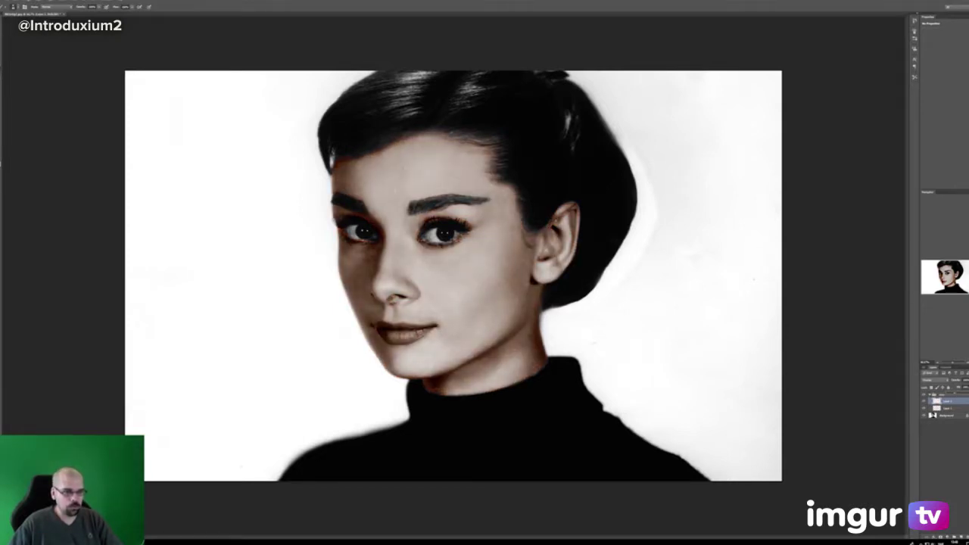
left_click_drag(963, 389, 954, 390)
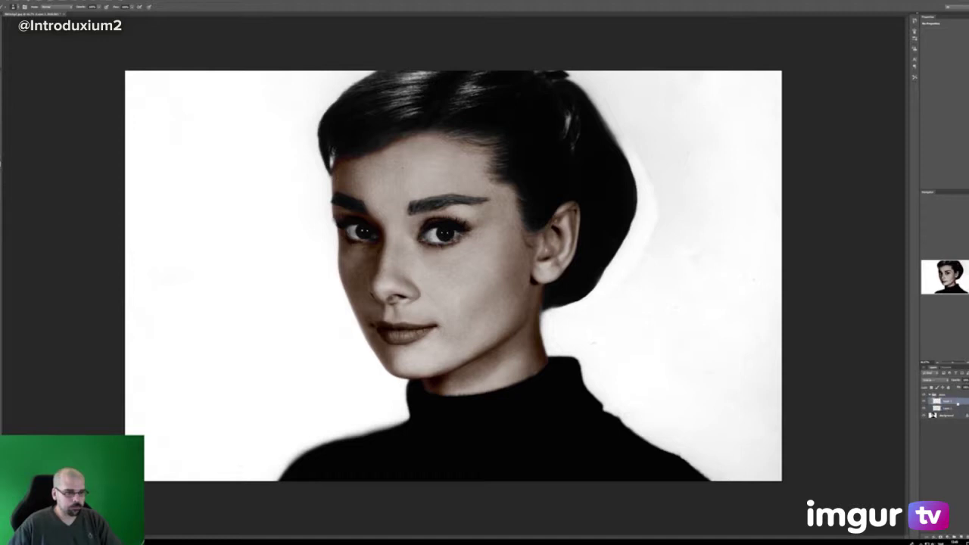
- Load the peach layer's skin area as a selection, add a layer above it, and choose a pale pink foreground color
left_click(938, 403, "ctrl")
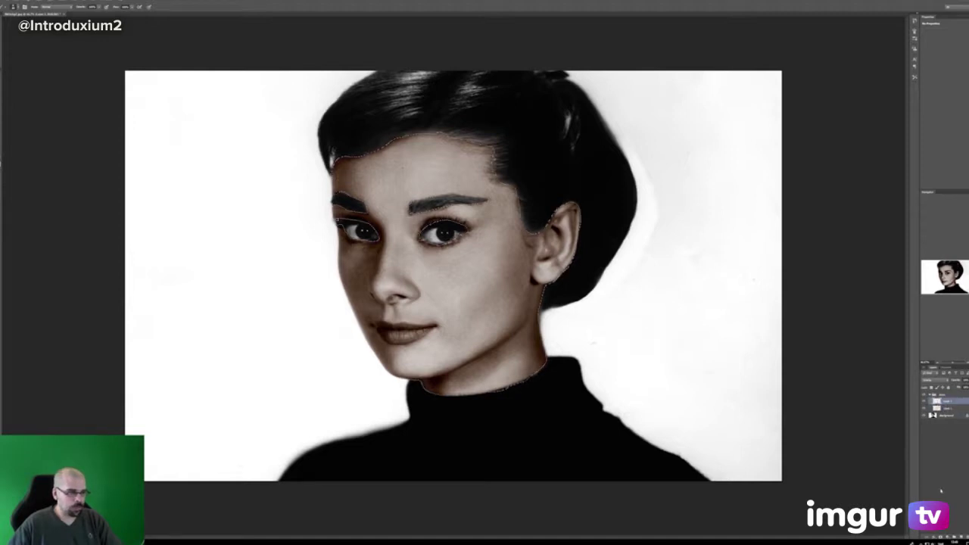
key("ctrl+j")
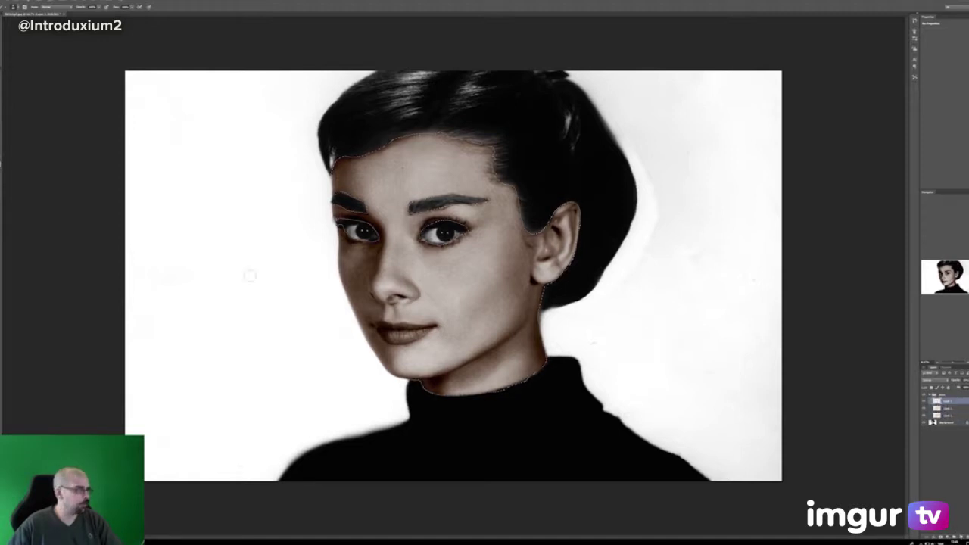
left_click(2, 165)
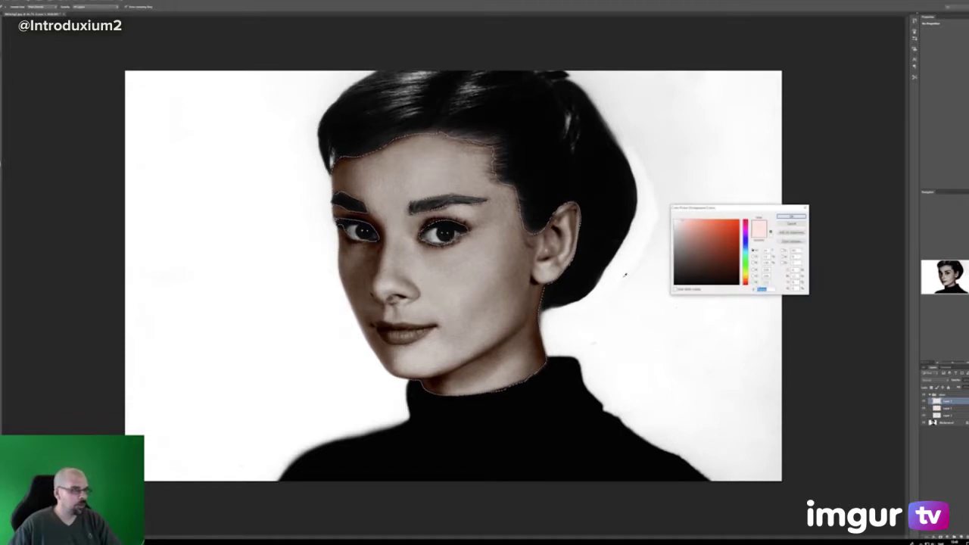
left_click_drag(746, 260, 745, 289)
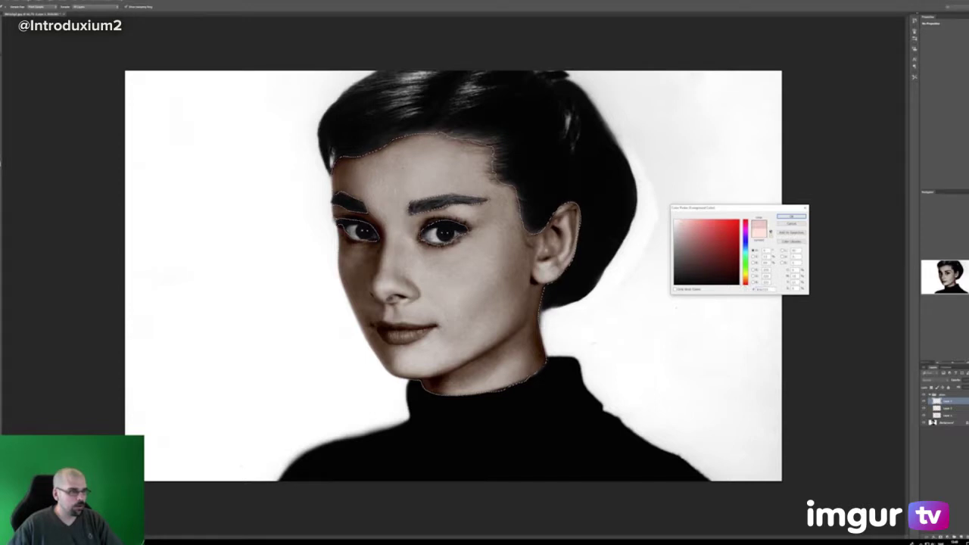
left_click(791, 216)
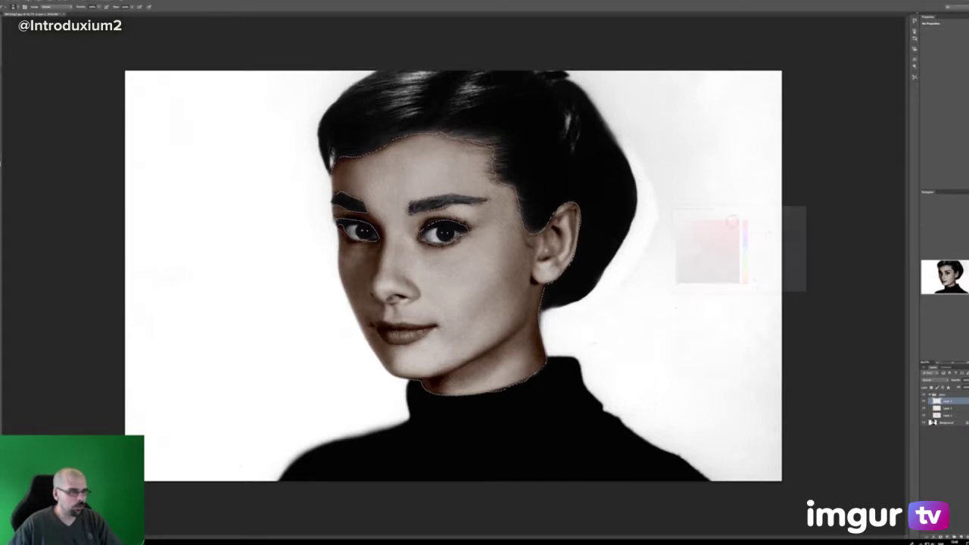
- Fill the skin selection on the new layer with pale pink and deselect it
key("b")
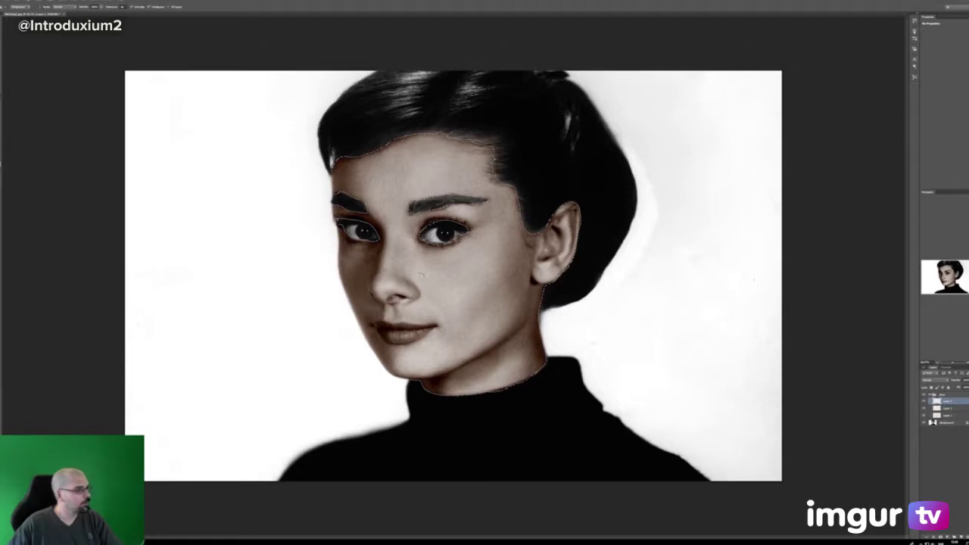
key("alt+BackSpace")
key("ctrl+d")
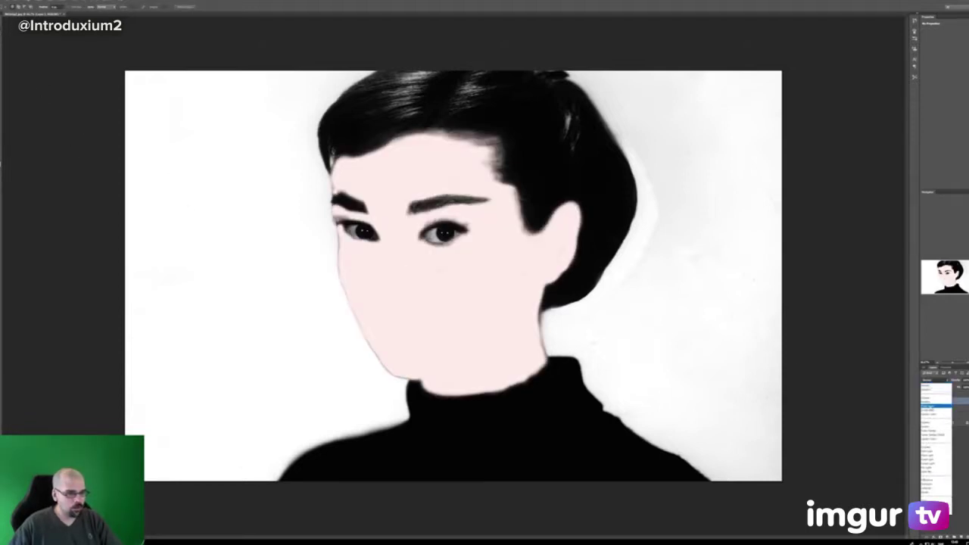
- Change the pale pink layer's blend mode to one of the light modes and set its opacity to 20%
left_click(936, 456)
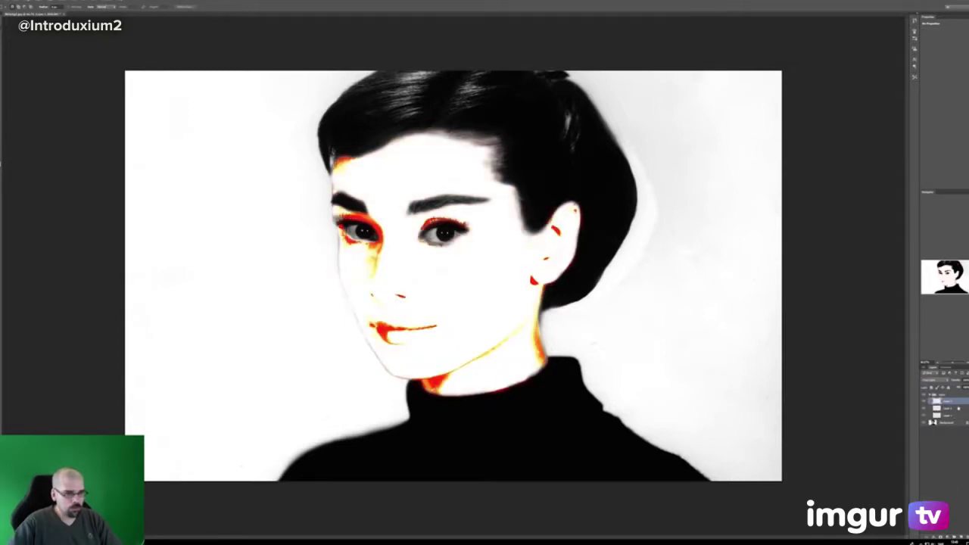
left_click(955, 381)
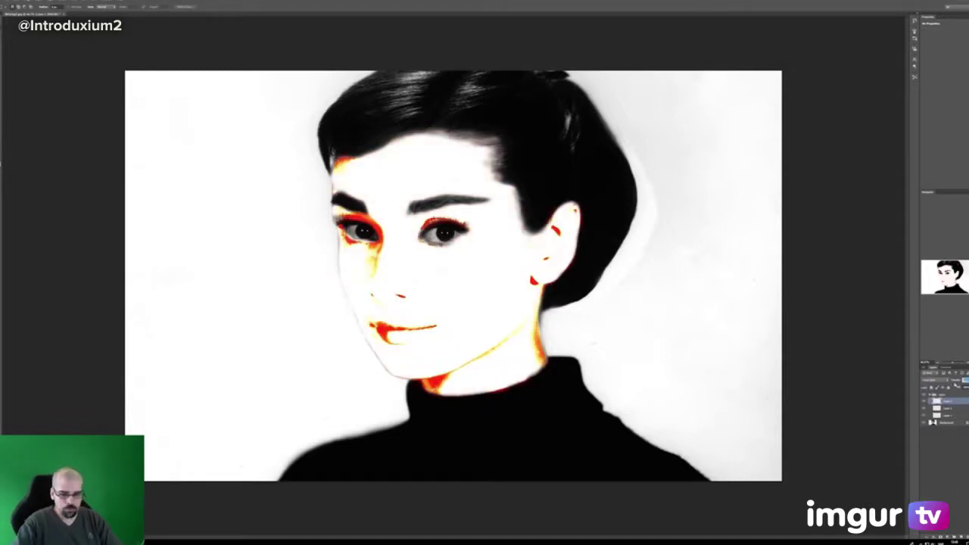
type("20")
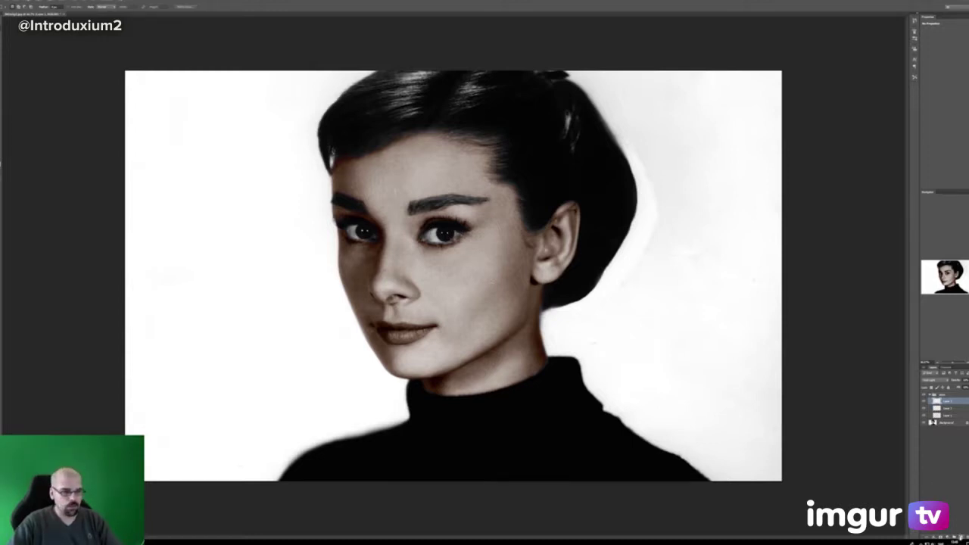
- Add an empty layer above the pink skin layer and change its blend mode and opacity
left_click(962, 538)
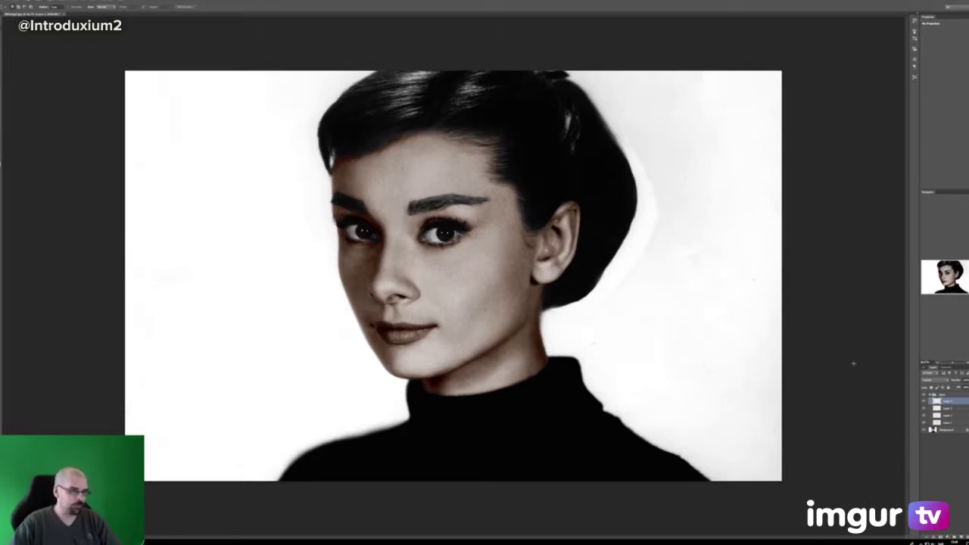
left_click(928, 380)
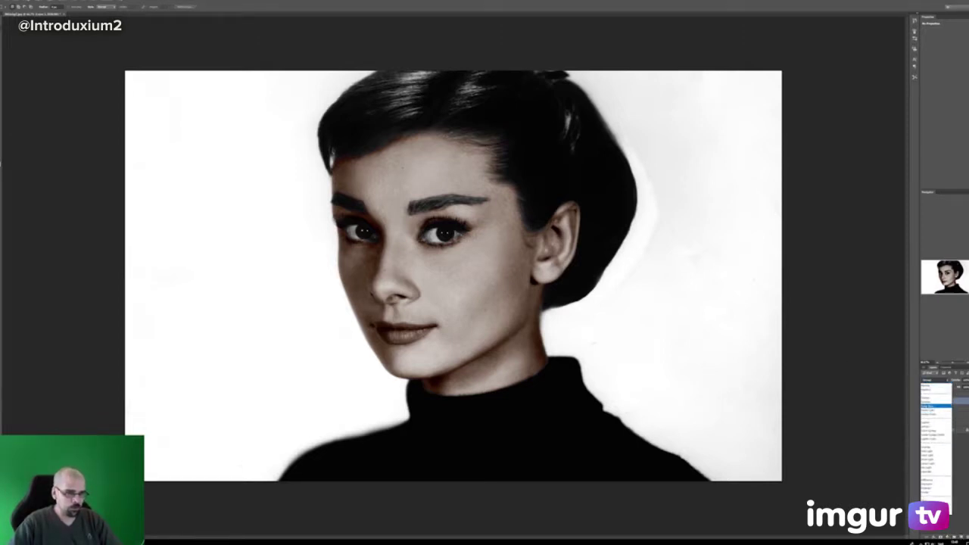
left_click(930, 407)
left_click(965, 380)
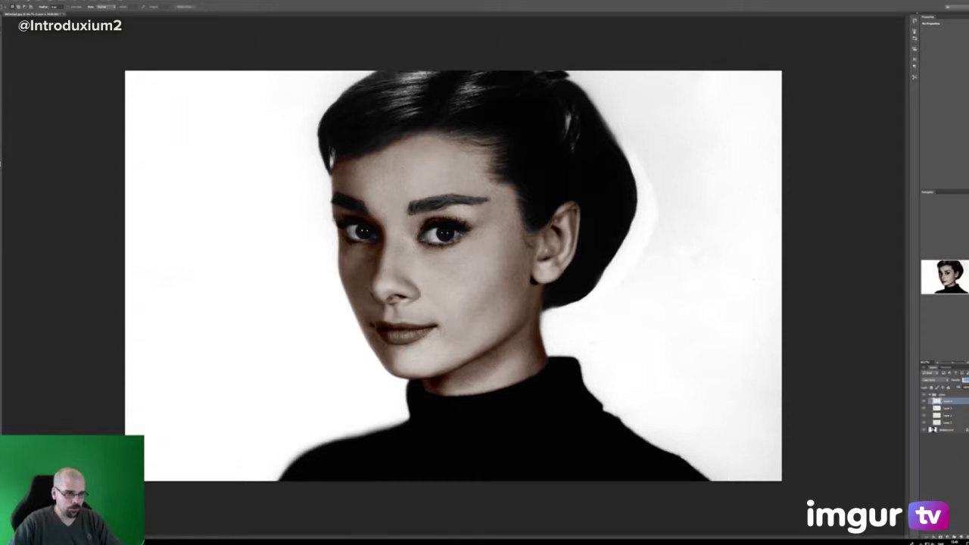
left_click(963, 386)
key("Return")
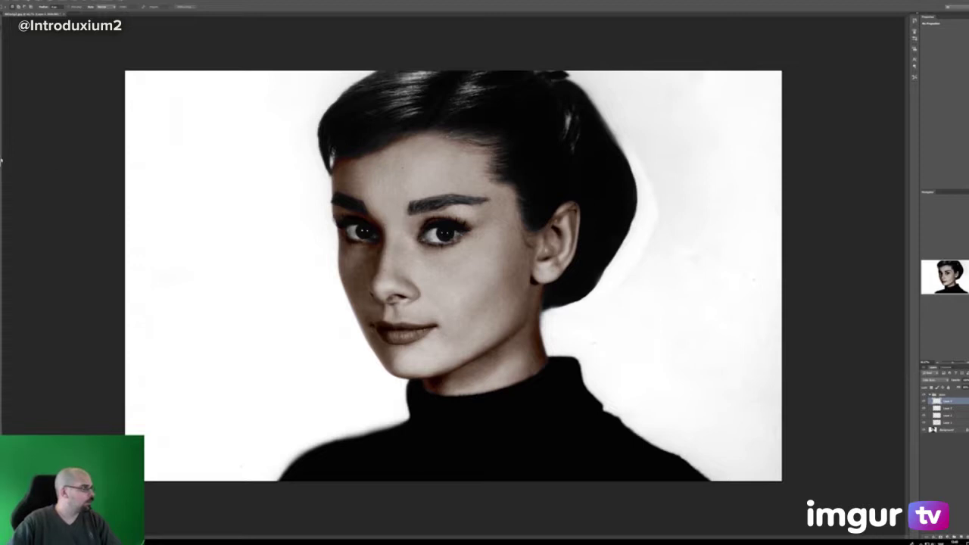
- Choose a pale magenta foreground color by shifting the pink's hue and slightly raising its saturation
left_click(1, 164)
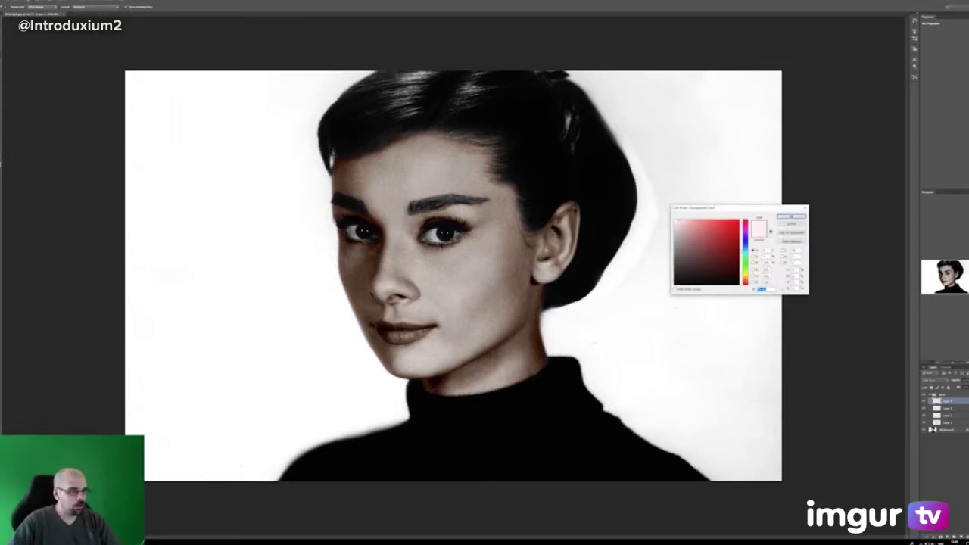
left_click_drag(745, 238, 746, 233)
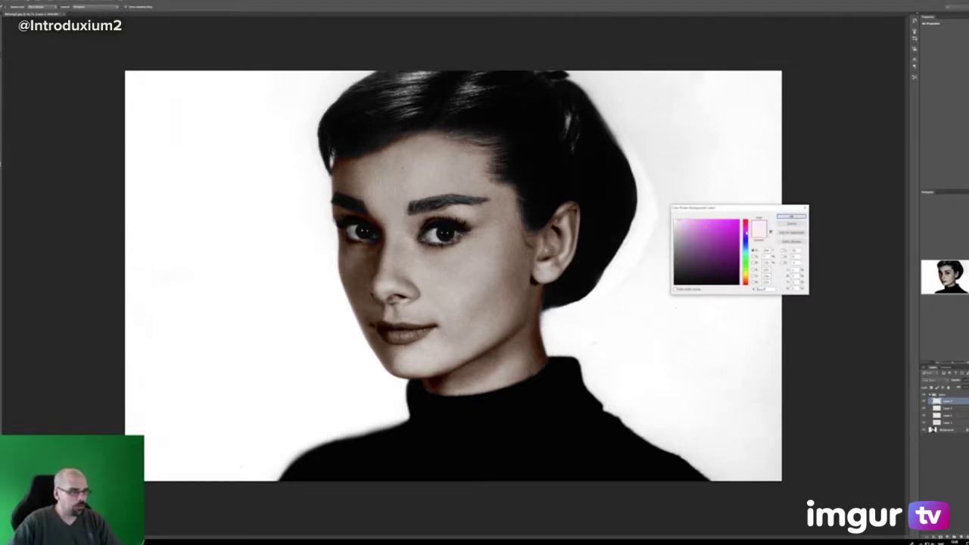
left_click_drag(688, 227, 683, 222)
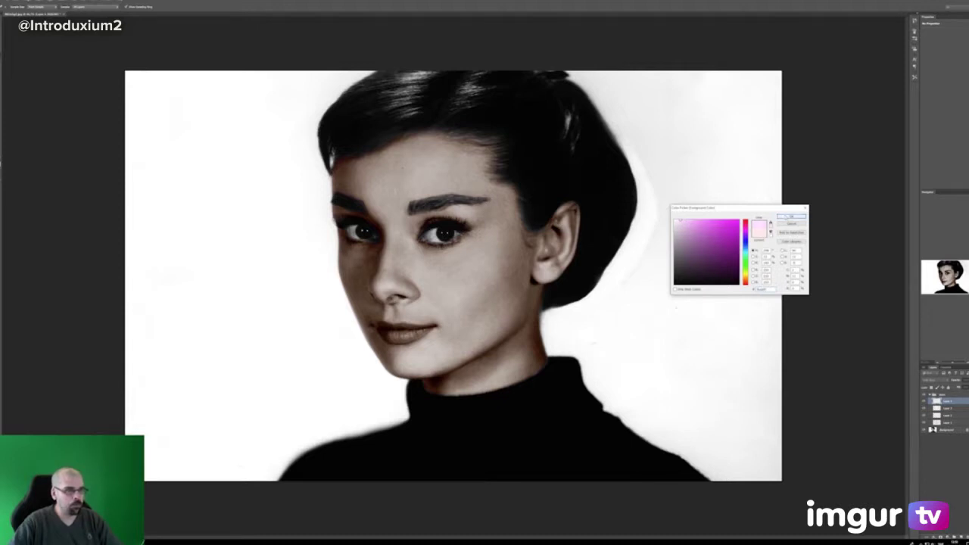
key("Return")
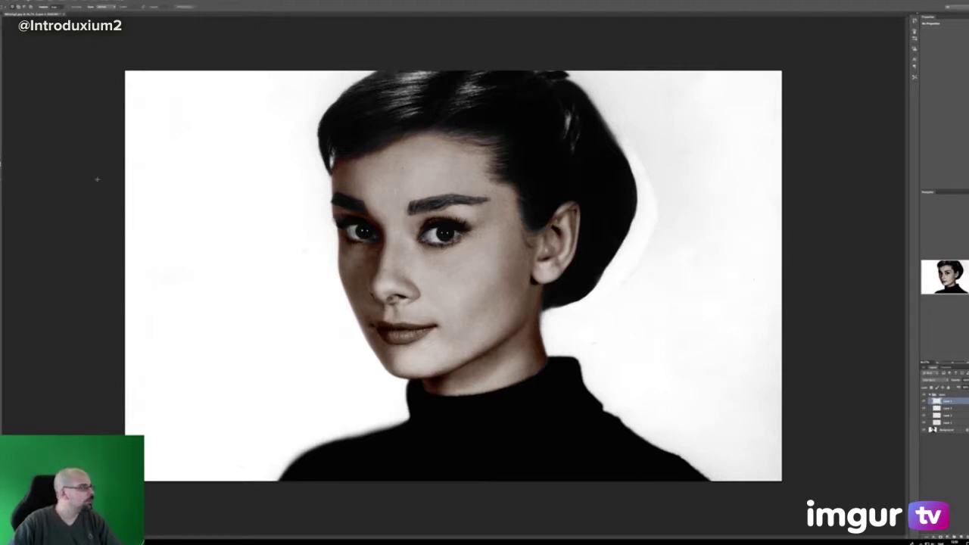
- Set up the Brush tool with 10% opacity and 30% flow
key("b")
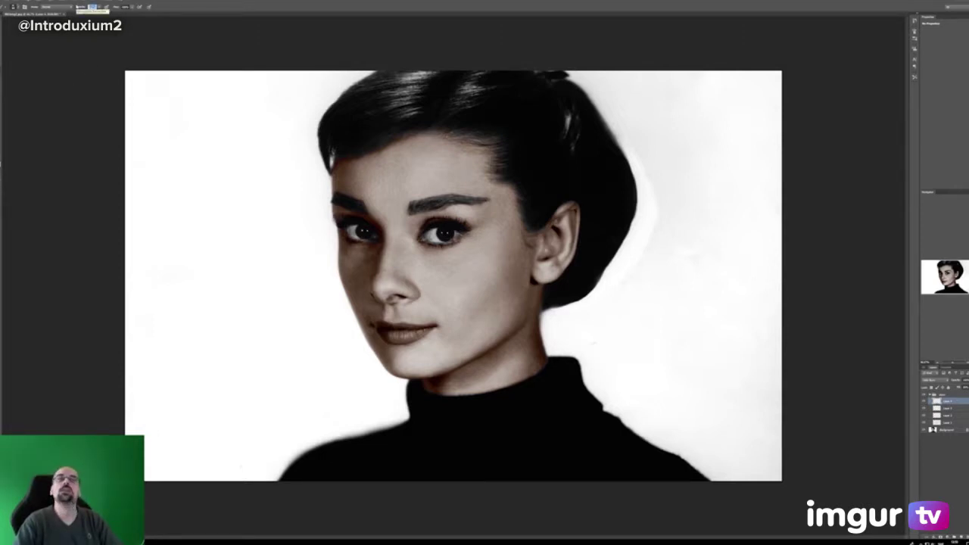
type("10")
key("Tab")
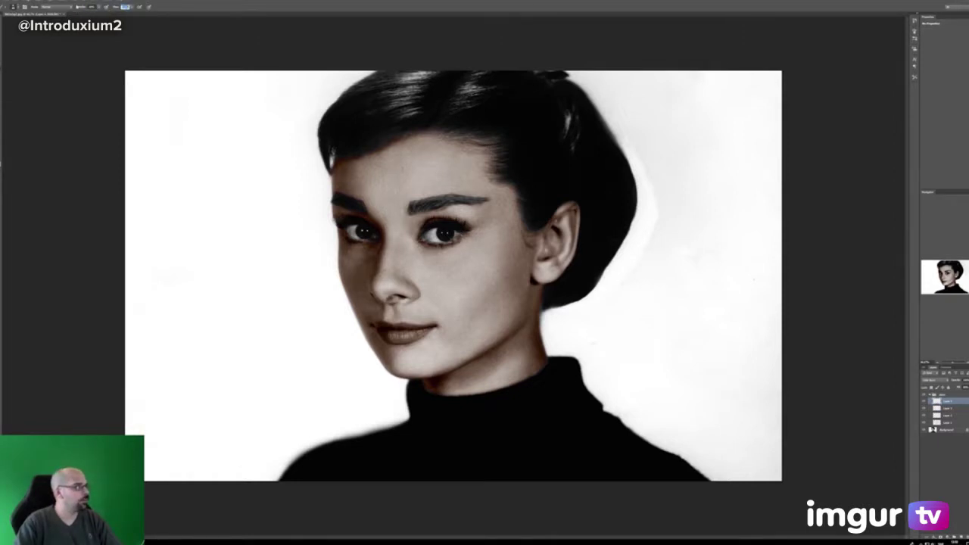
type("30")
key("Return")
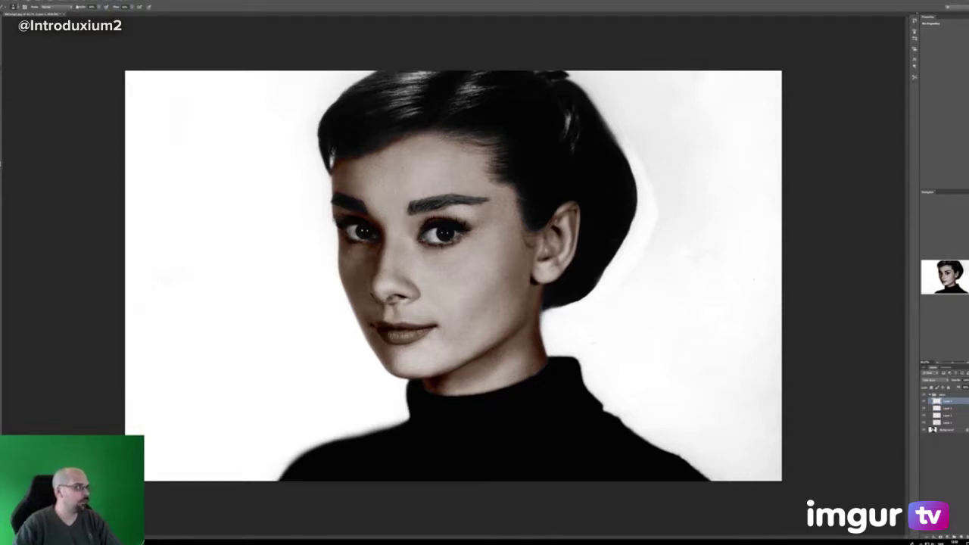
- Paint pale magenta with a soft brush around the eyes and over the nose on the top skin layer
left_click(1, 152)
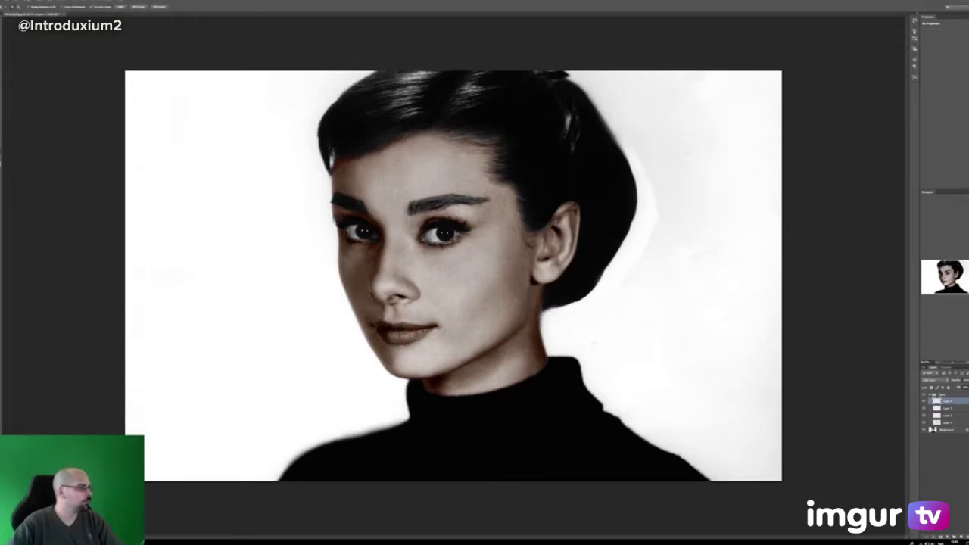
left_click(436, 243)
left_click(398, 220)
left_click_drag(437, 259, 494, 187)
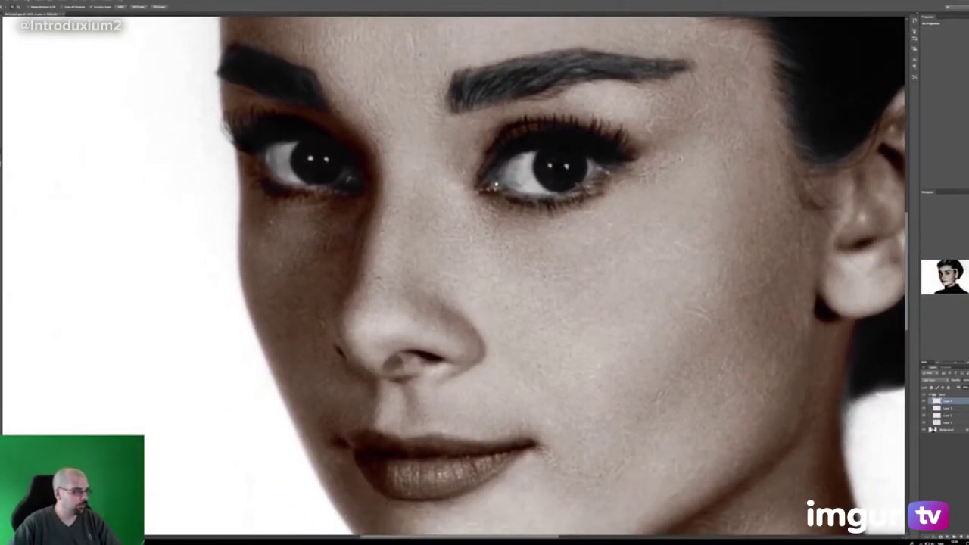
key("b")
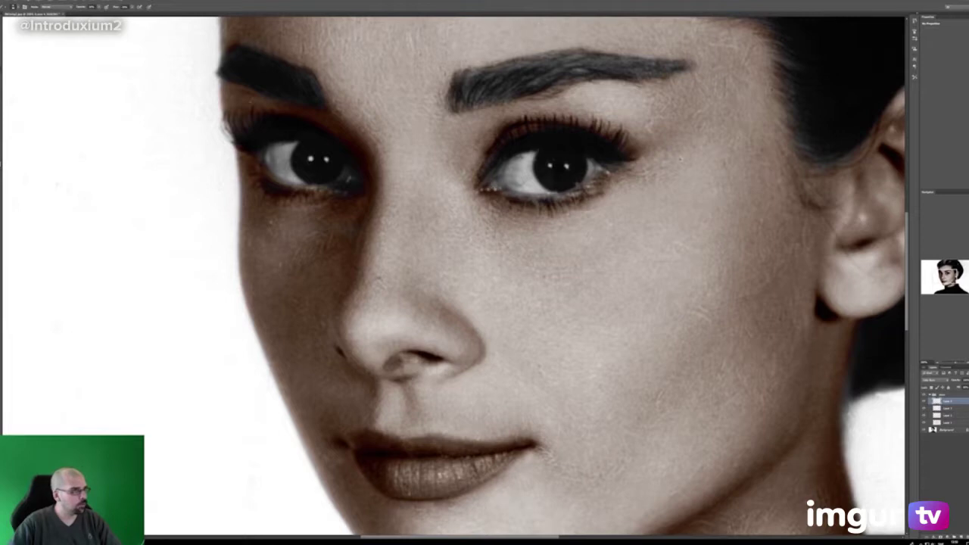
right_click(553, 246)
key("Tab")
key("shift+Tab")
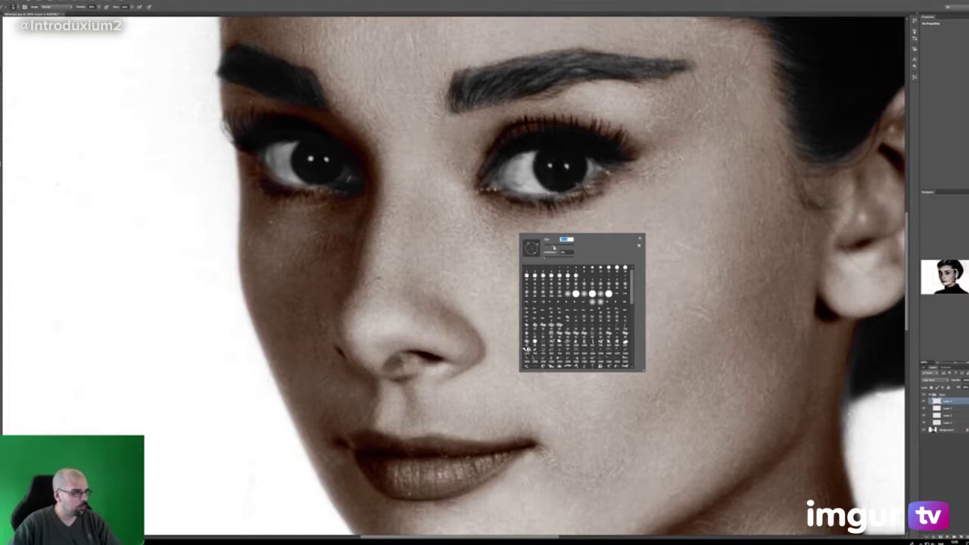
key("Return")
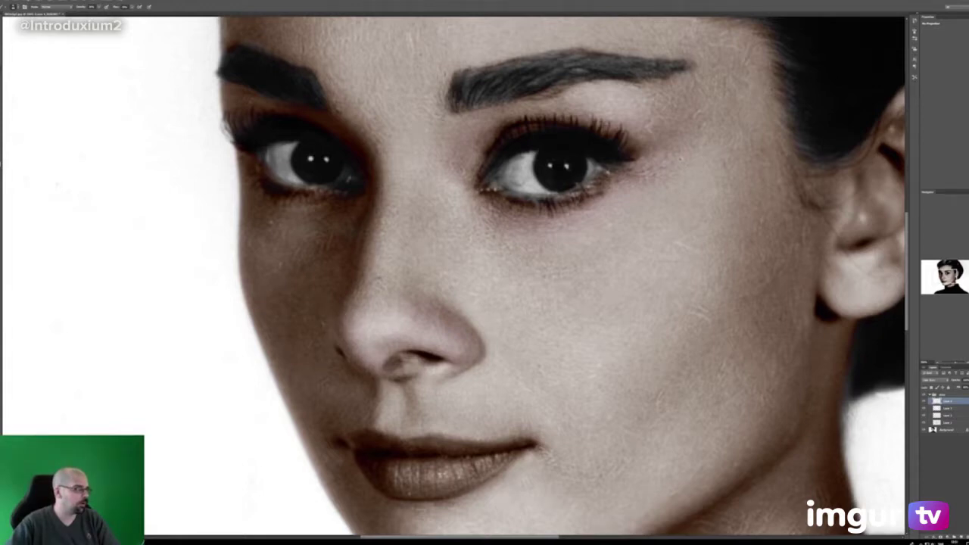
right_click(415, 345)
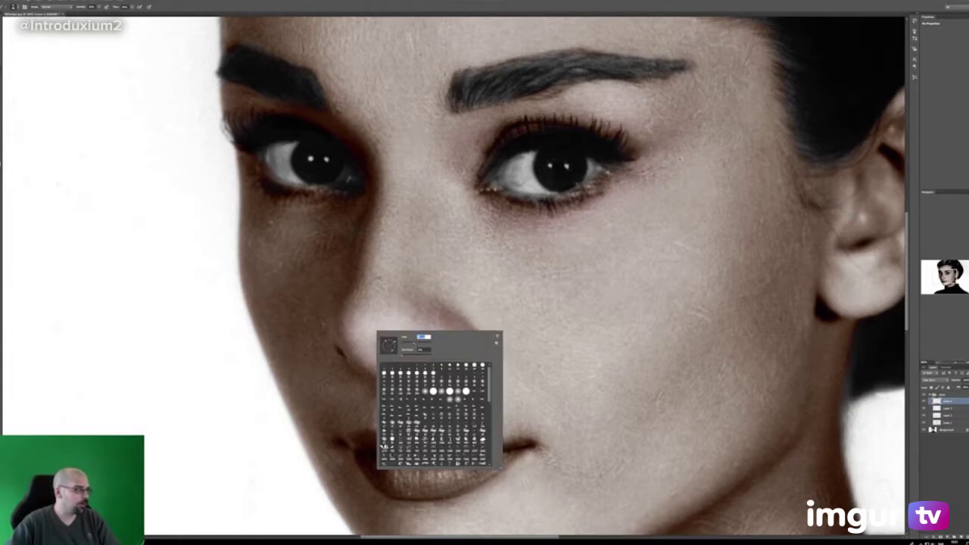
key("Escape")
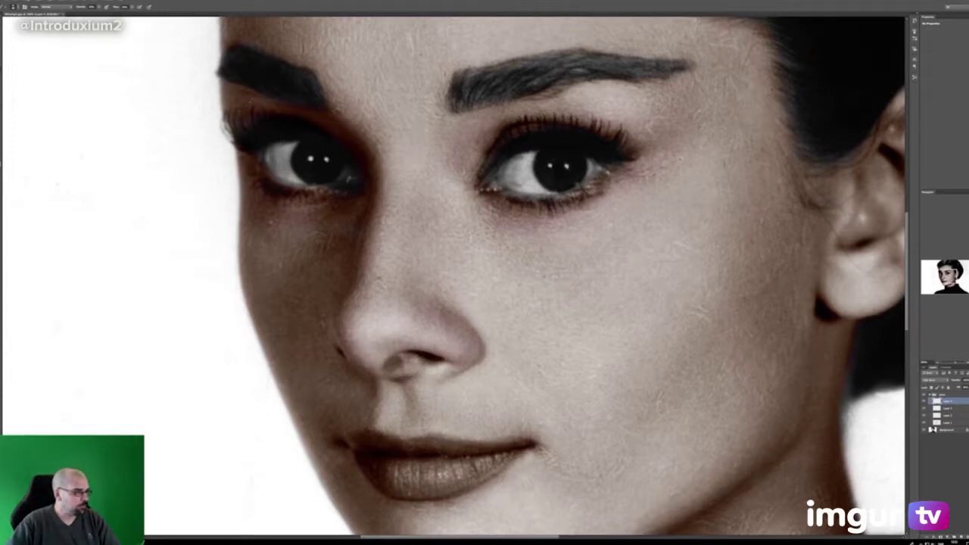
- Paint the pale magenta tint over the earlobe, chin and jawline, adjusting the brush size for the chin
left_click_drag(681, 159, 418, 180)
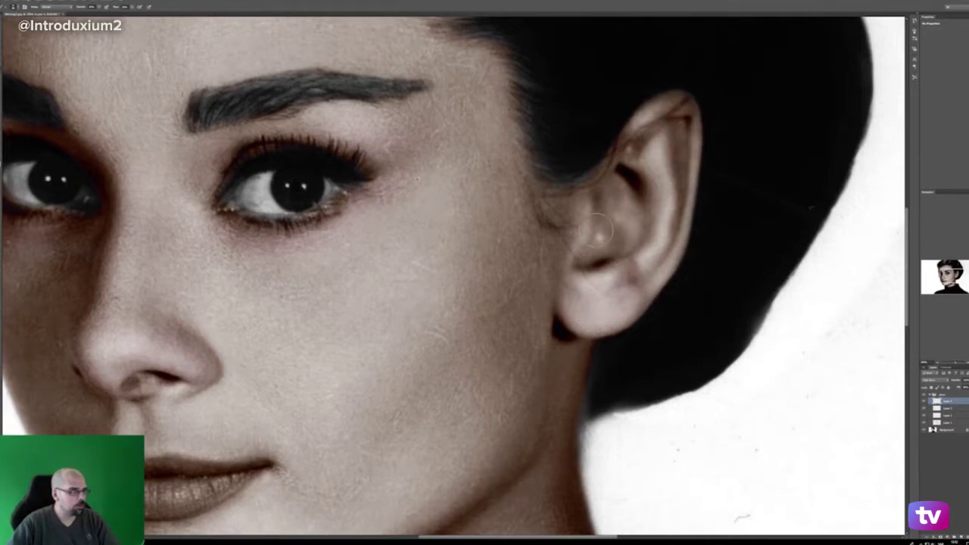
mouse_move(496, 354)
left_mouse_down()
mouse_move(570, 296)
mouse_move(738, 123)
left_mouse_up()
right_click(416, 352)
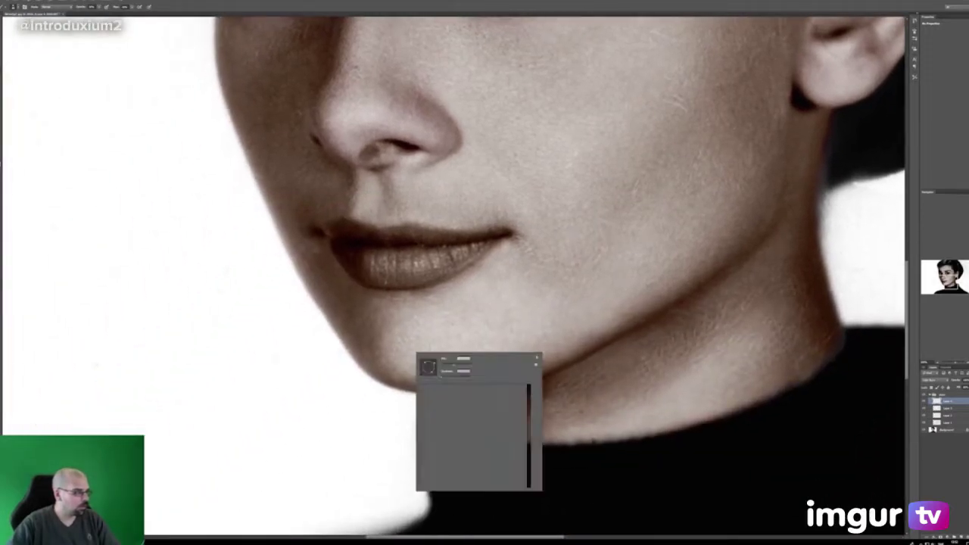
left_click_drag(454, 366, 458, 365)
left_click(362, 327)
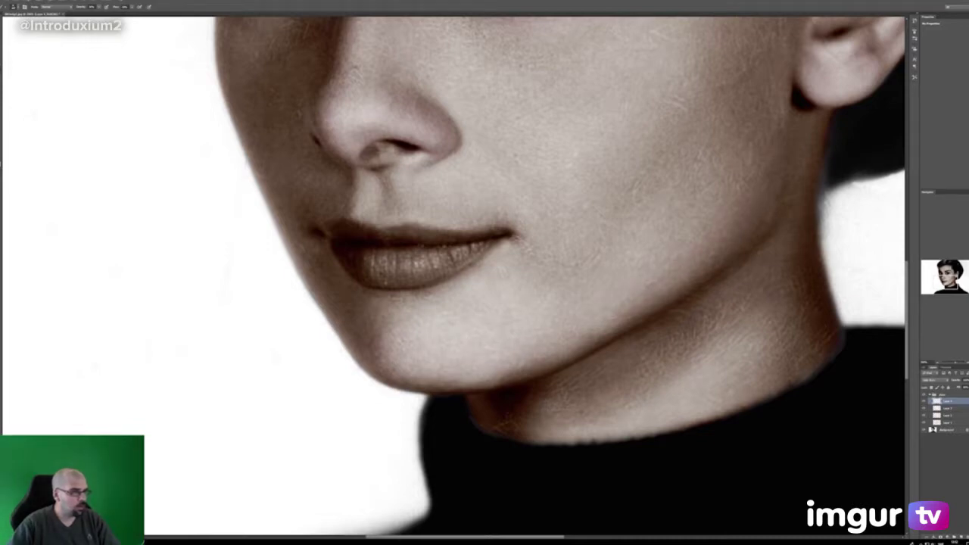
- Enlarge the brush and add the pale magenta tint to the temple and forehead
left_click_drag(528, 131, 602, 311)
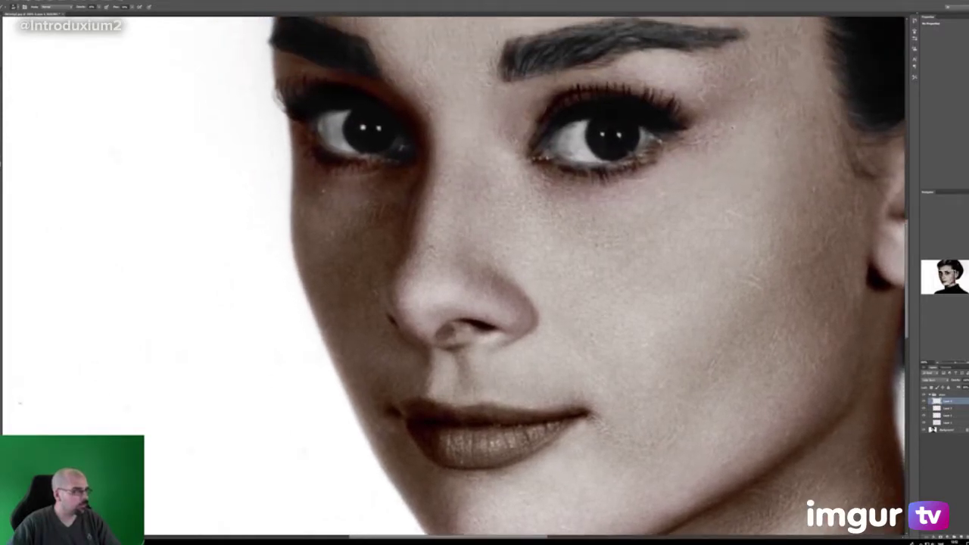
scroll(484, 276, "up", 5)
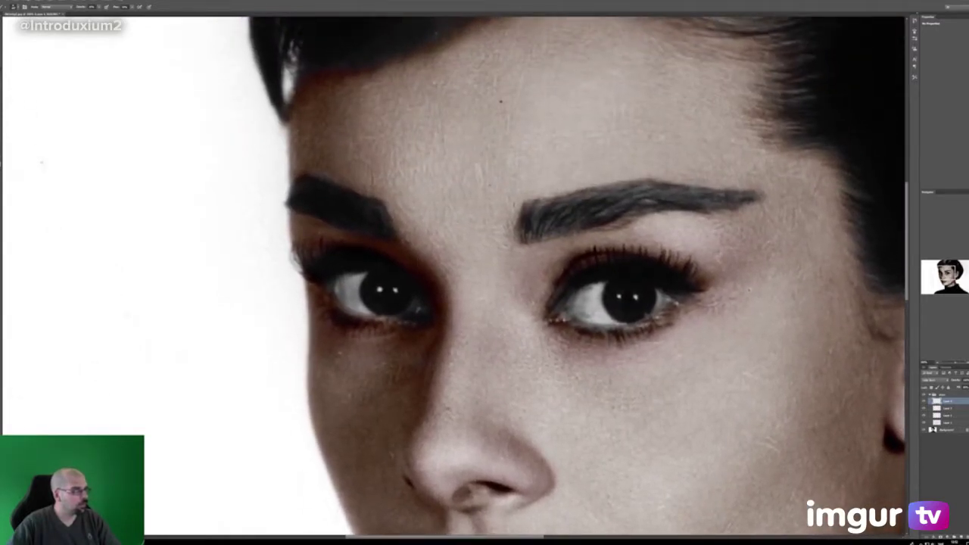
left_click_drag(646, 258, 487, 251)
right_click(584, 270)
left_click_drag(614, 284, 629, 285)
key("Return")
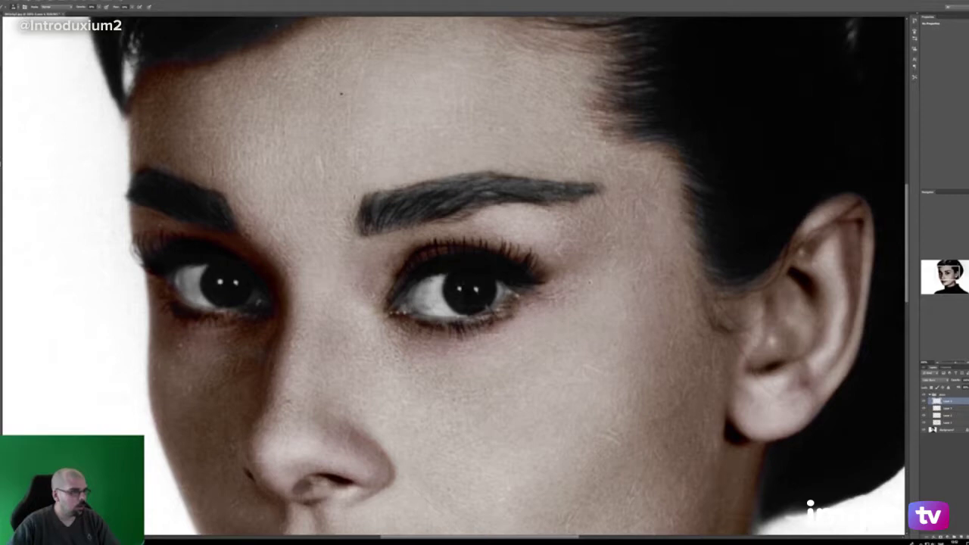
left_click_drag(513, 153, 694, 193)
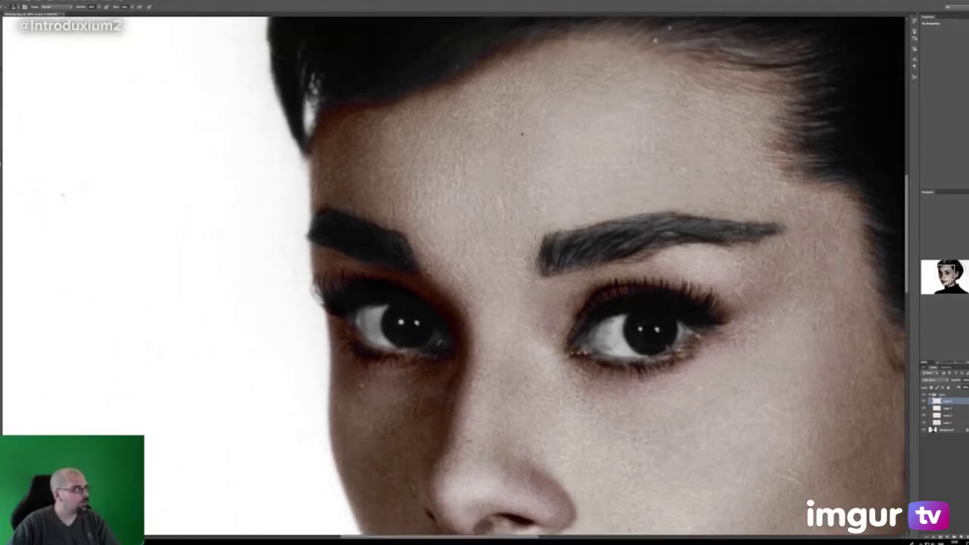
scroll(485, 277, "up", 2)
scroll(484, 277, "right", 2)
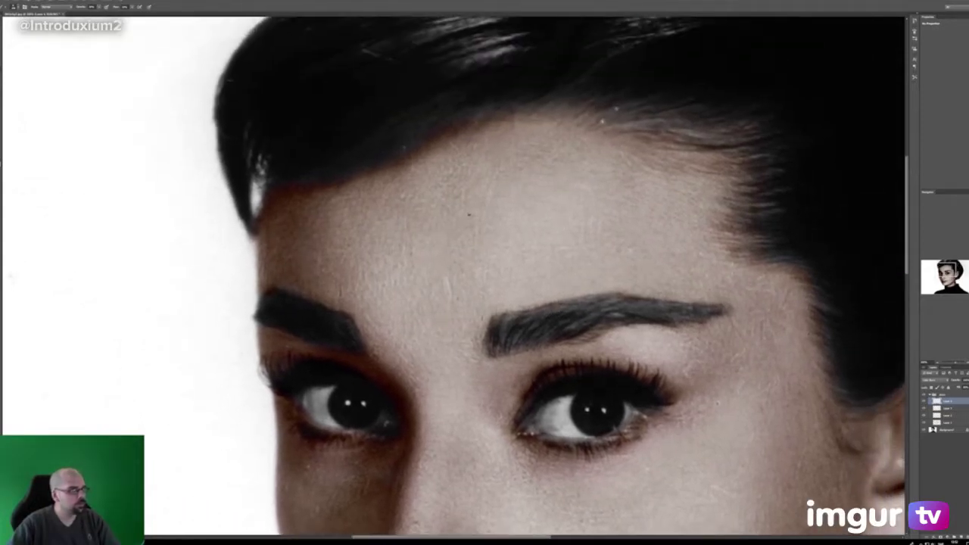
- Examine the tinted skin across the face, chin and neck, both close up and on the whole portrait
scroll(485, 277, "down", 7)
scroll(485, 277, "left", 2)
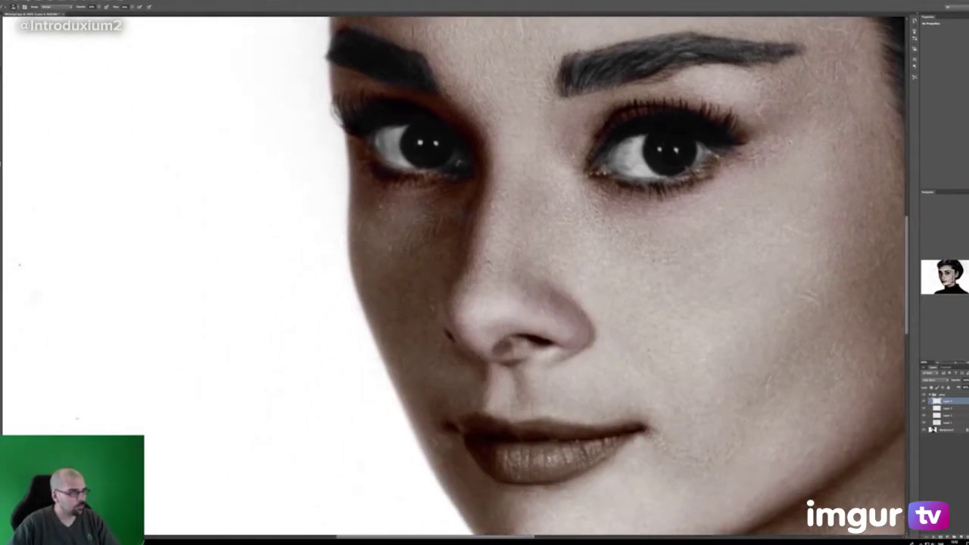
scroll(485, 277, "down", 3)
scroll(484, 277, "right", 1)
scroll(484, 277, "down", 3)
scroll(485, 277, "right", 4)
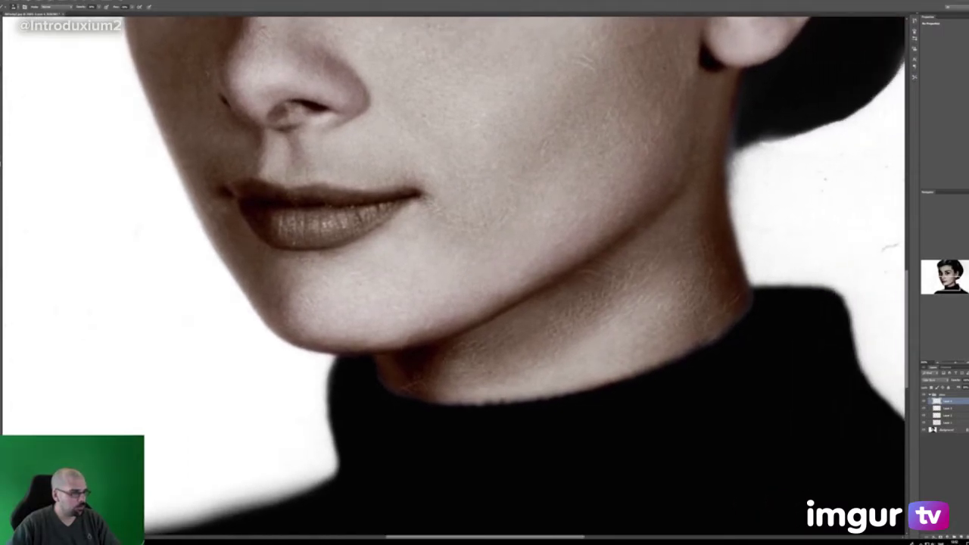
scroll(599, 259, "down", 4)
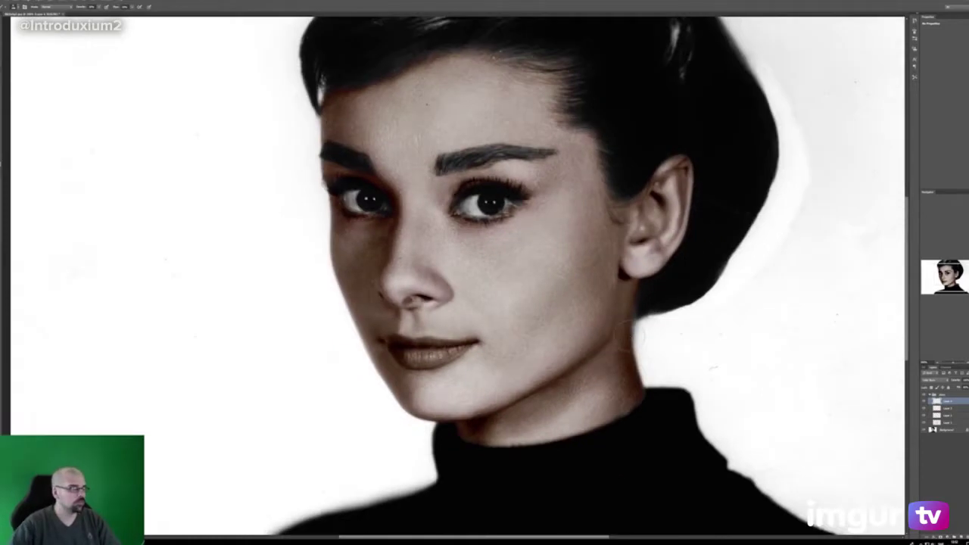
scroll(624, 333, "down", 2)
scroll(608, 316, "up", 3)
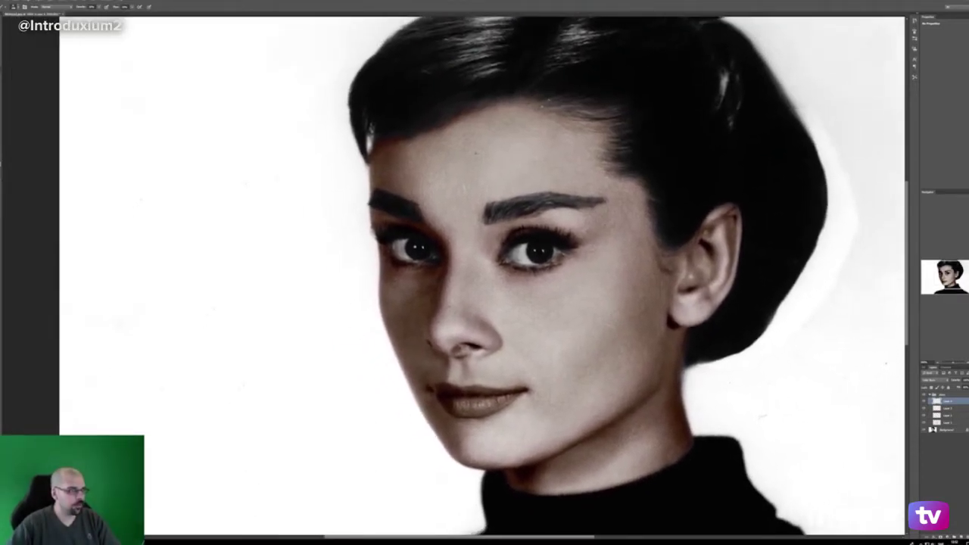
scroll(608, 317, "down", 3)
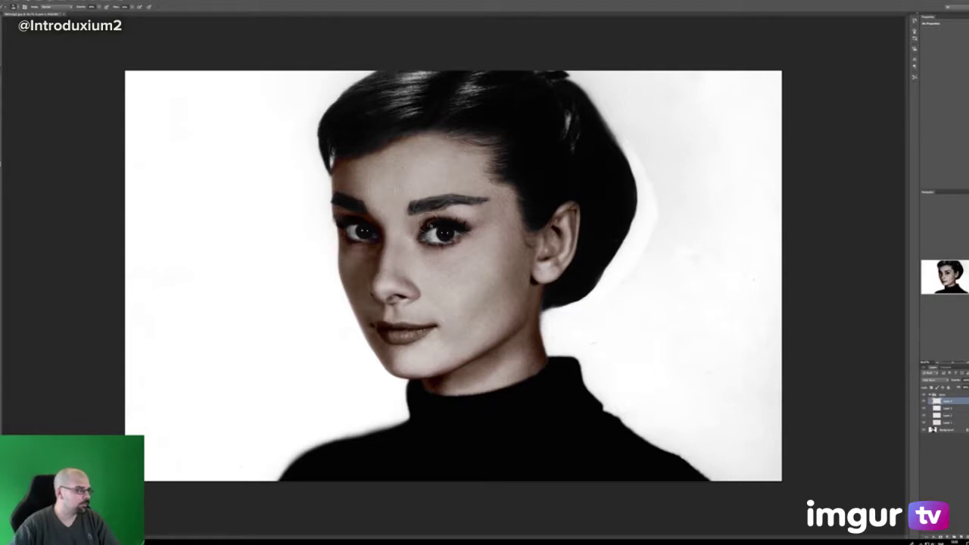
- Smudge the color edge between the inner eye corner and the shaded side of the nose on the lowest skin layer
key("ctrl+plus")
mouse_move(308, 271)
left_mouse_down()
mouse_move(413, 265)
mouse_move(426, 315)
left_mouse_up()
key("ctrl+plus")
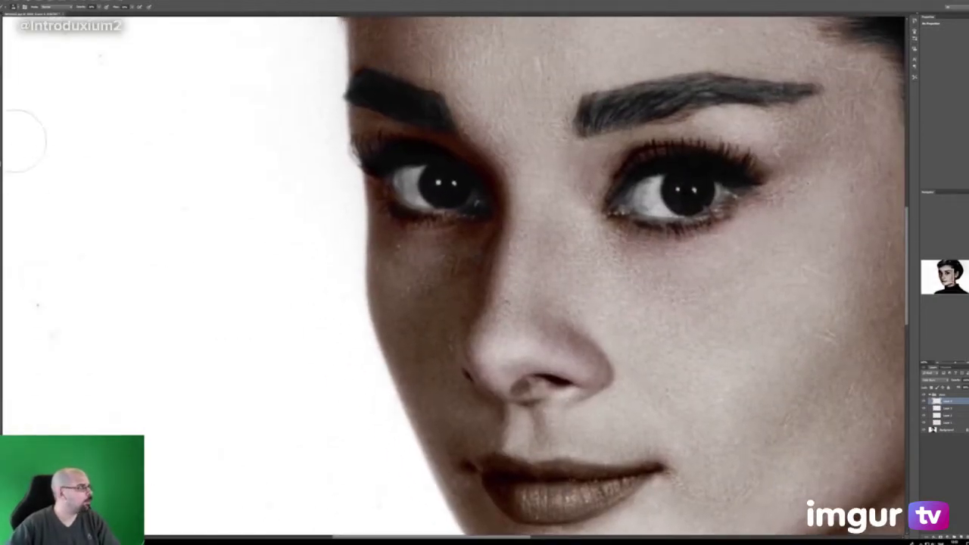
left_click(1, 106)
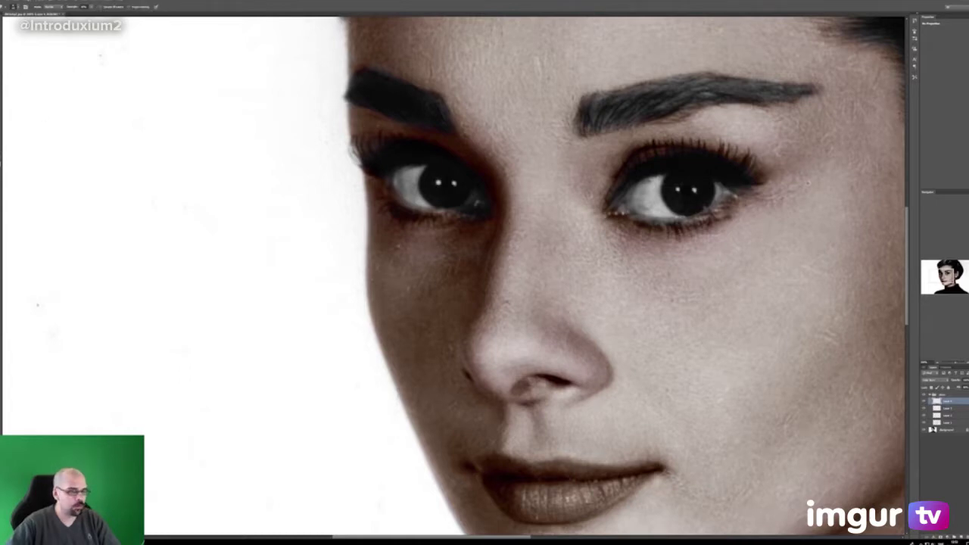
left_click(948, 422)
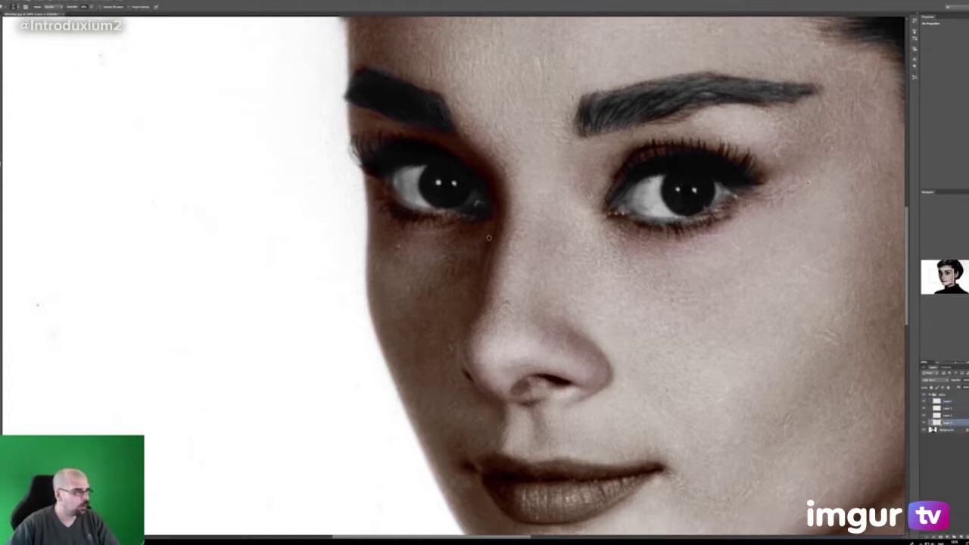
right_click(463, 249)
left_click_drag(489, 265, 492, 265)
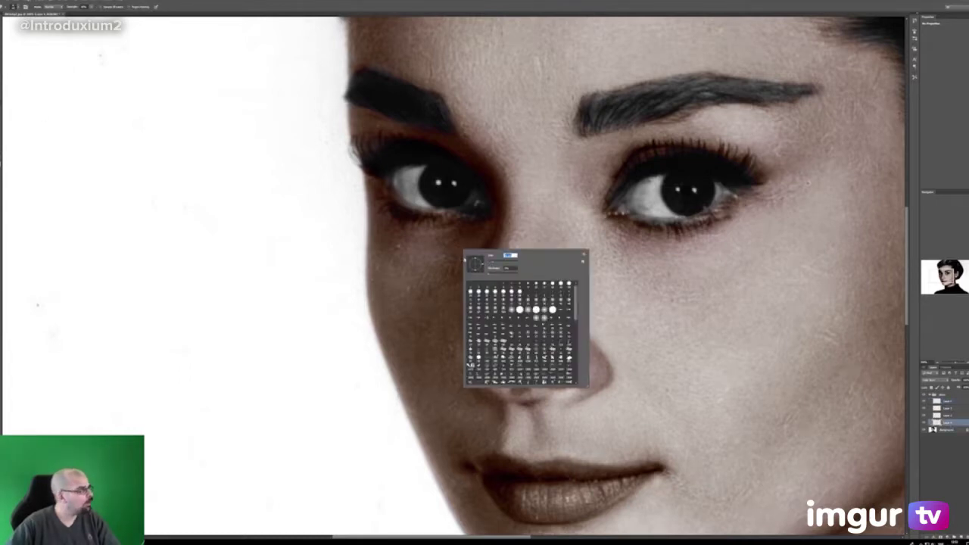
left_click(454, 250)
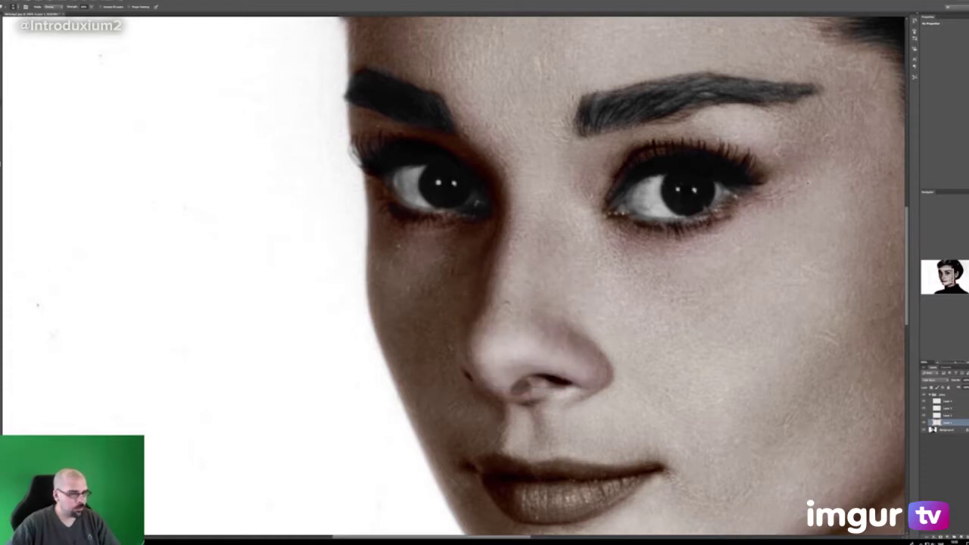
- Smudge the same area beside the nose on the skin layers above, ending on the top one
left_click(942, 416)
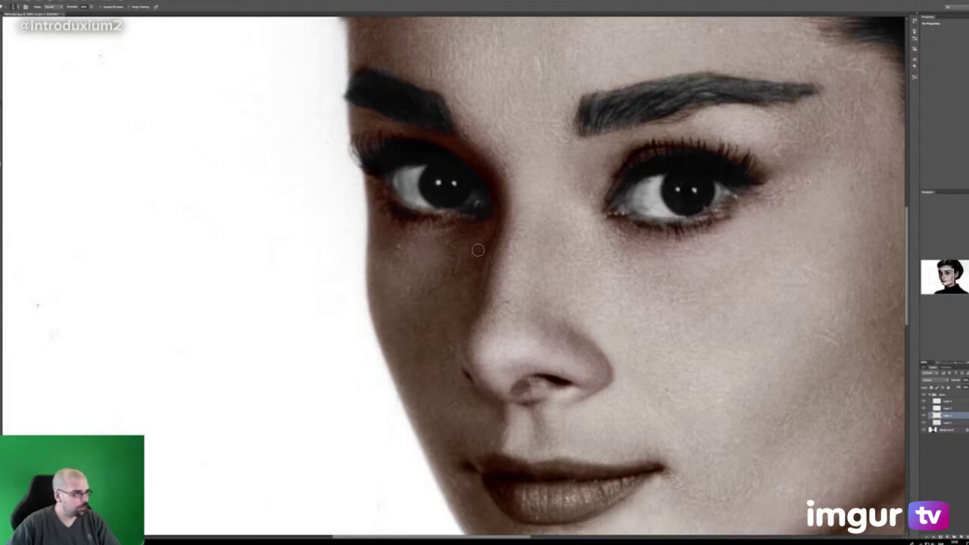
key("alt+bracketright")
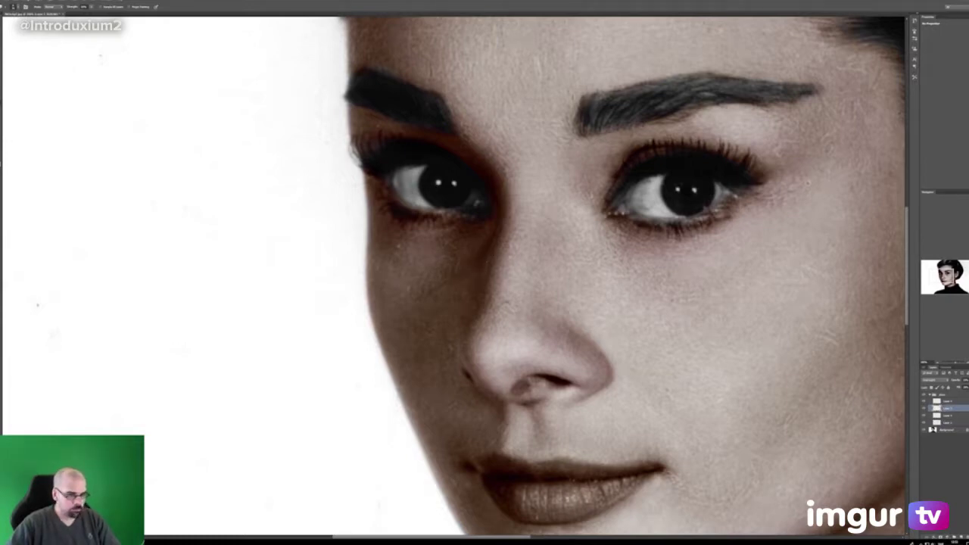
key("alt+bracketright")
key("ctrl+minus")
key("ctrl+minus")
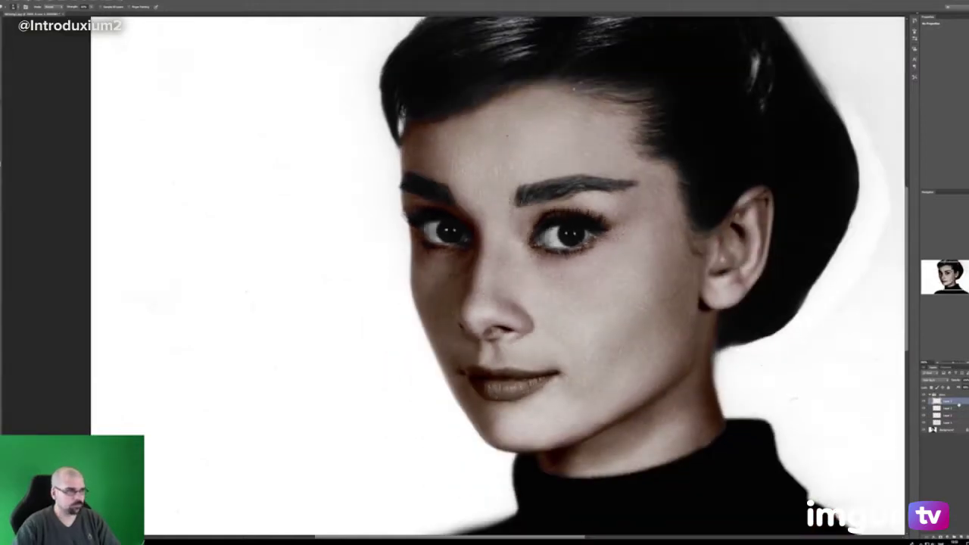
- Create and name a new layer group for the hair above the skin group and add an empty layer inside it
key("ctrl+minus")
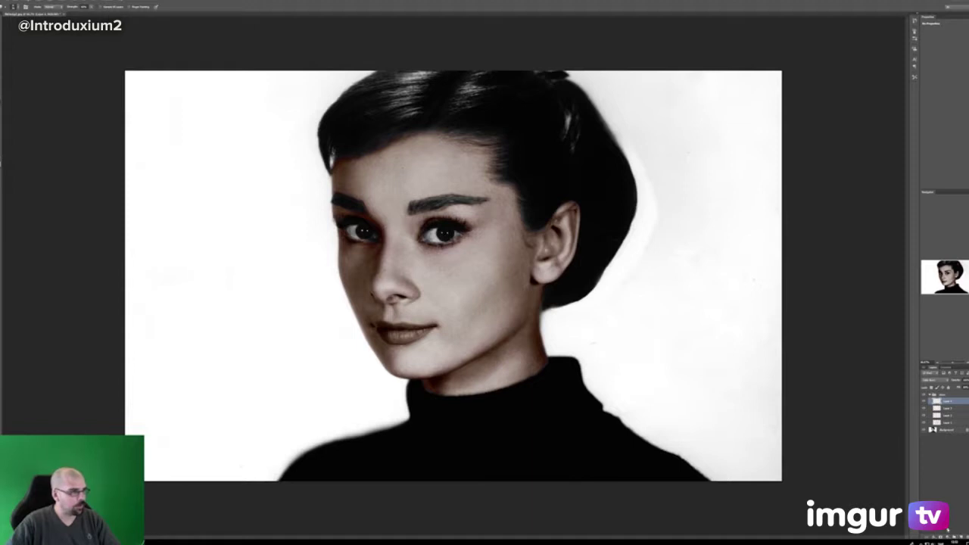
left_click(951, 395)
left_click(954, 538)
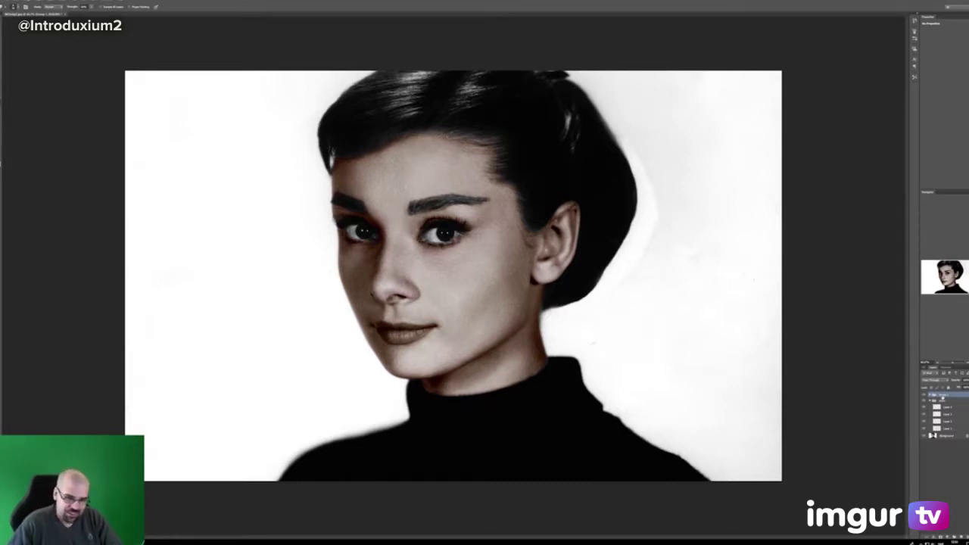
double_click(944, 395)
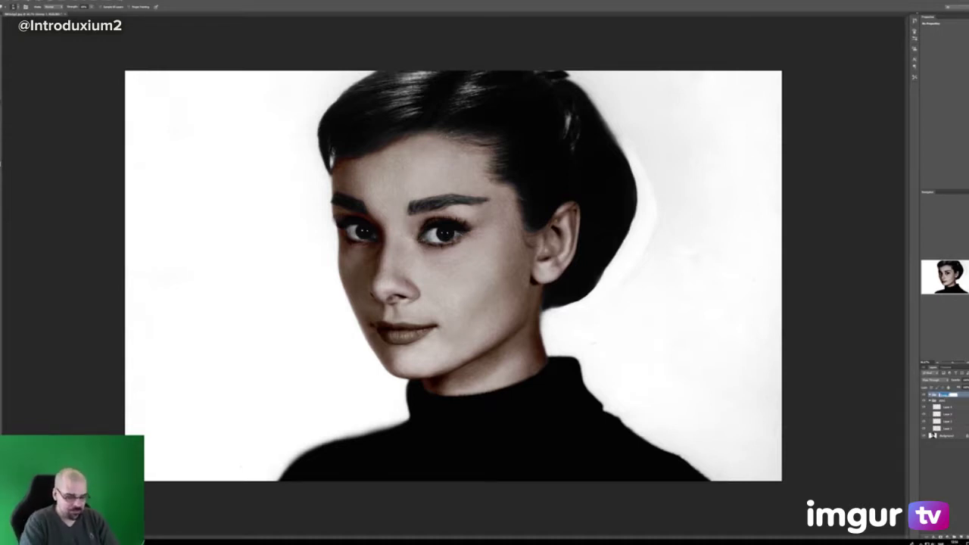
key("Return")
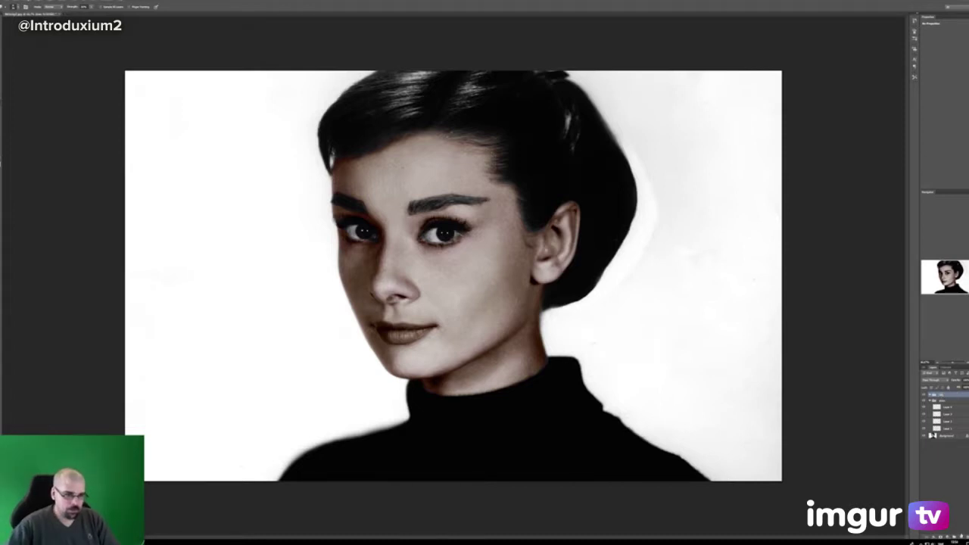
left_click(961, 537)
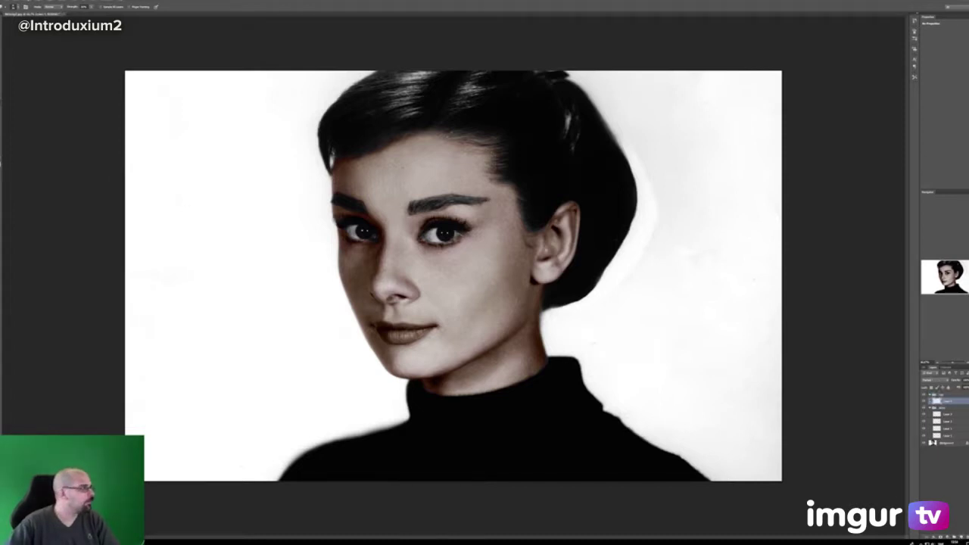
- Choose a pale orange-beige color and brush it over the hair above the forehead on the new layer
left_click(1, 163)
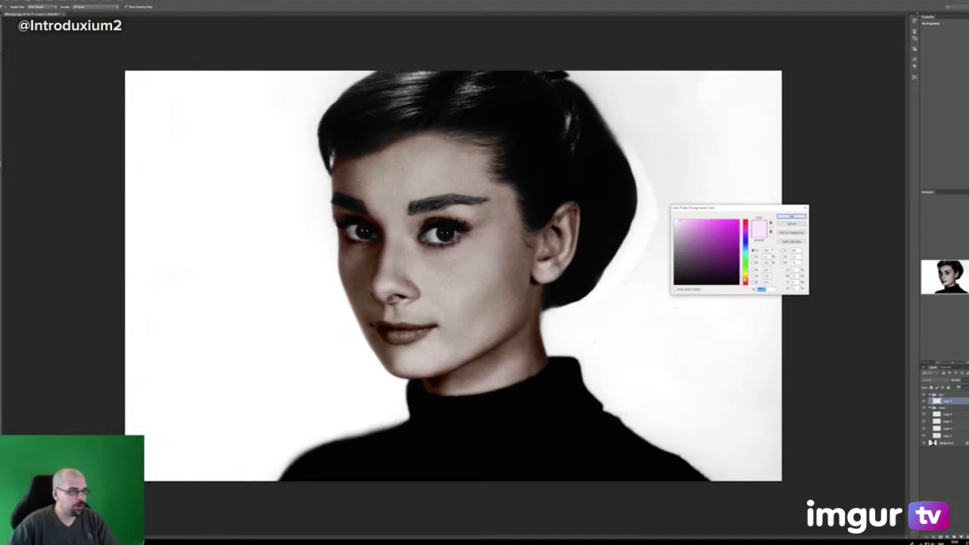
left_click(746, 280)
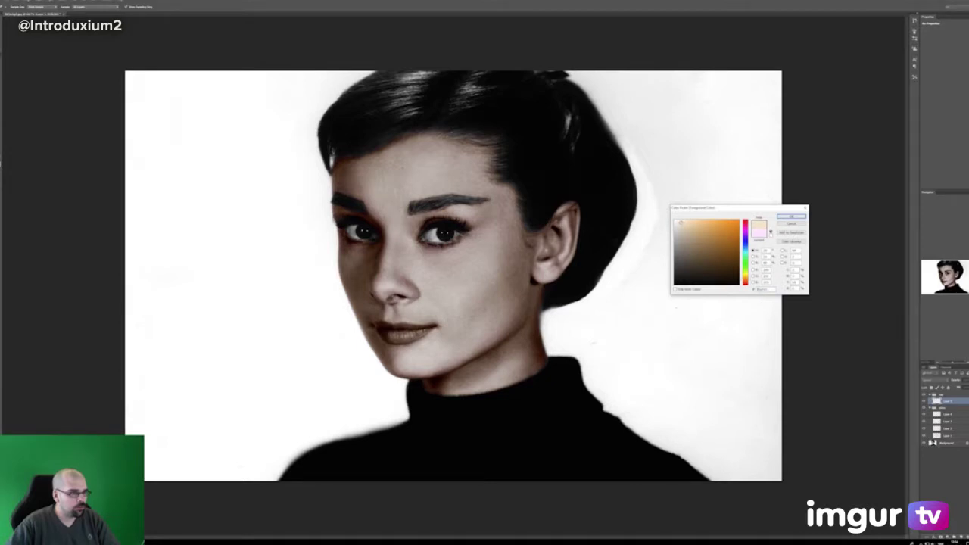
key("Return")
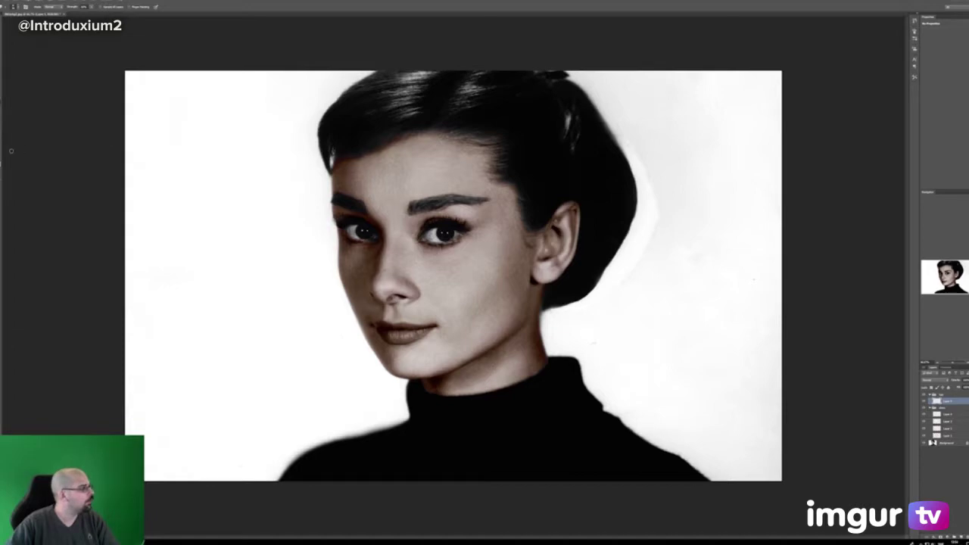
key("z")
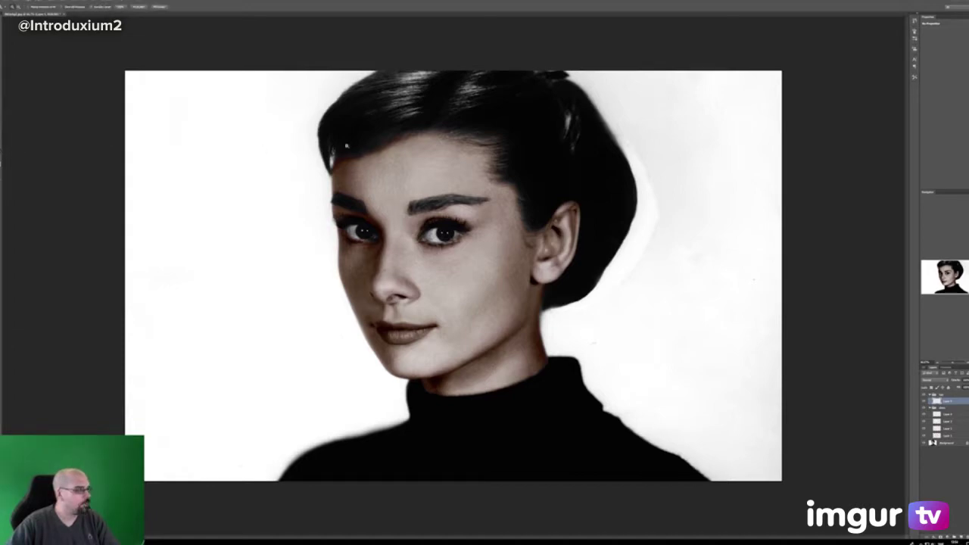
left_click(414, 133)
left_click_drag(411, 131, 432, 251)
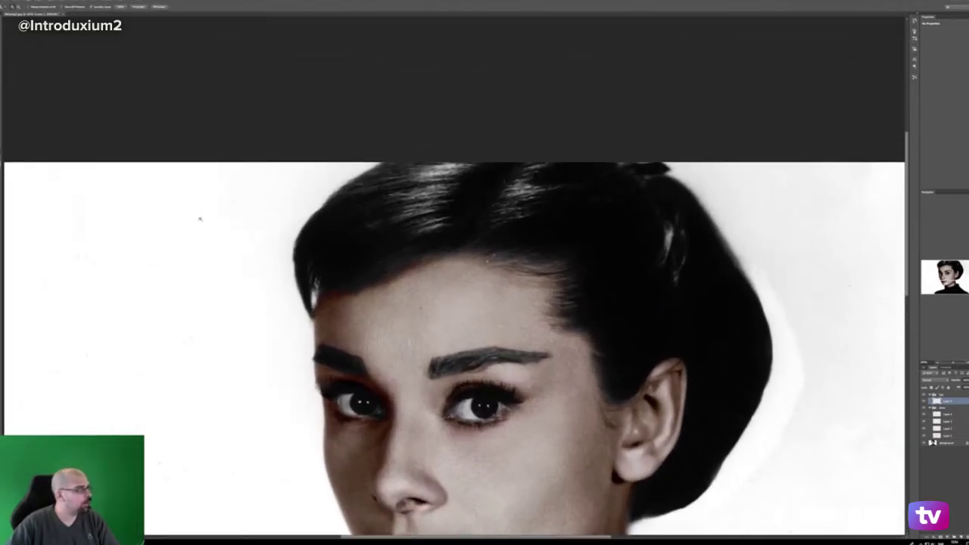
left_click(1, 72)
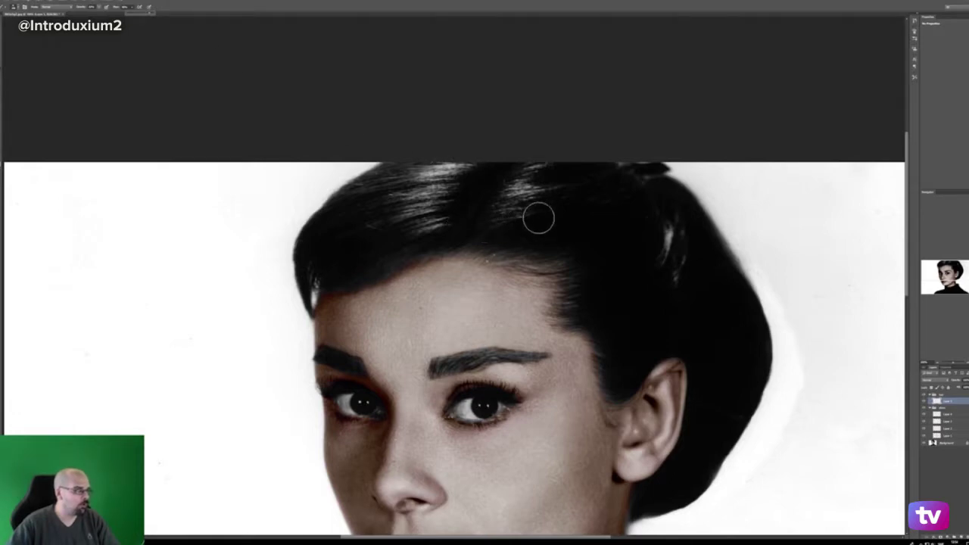
mouse_move(522, 243)
left_mouse_down()
mouse_move(475, 239)
mouse_move(333, 276)
mouse_move(382, 276)
mouse_move(358, 229)
mouse_move(451, 170)
mouse_move(534, 176)
mouse_move(341, 184)
mouse_move(564, 194)
mouse_move(613, 227)
mouse_move(636, 197)
mouse_move(492, 168)
mouse_move(636, 185)
left_mouse_up()
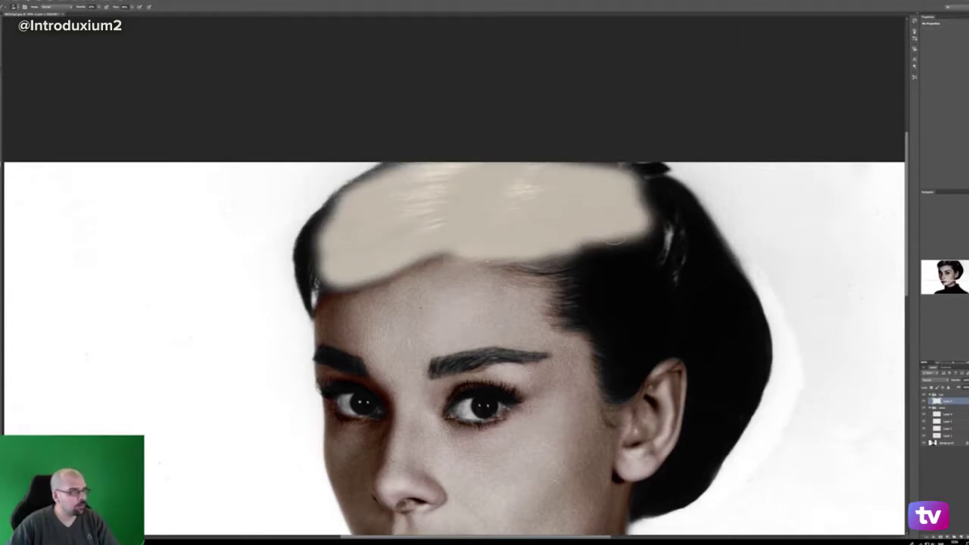
- Set the hair tint layer's blend mode to Color Burn and examine the hair against the face
left_click(930, 383)
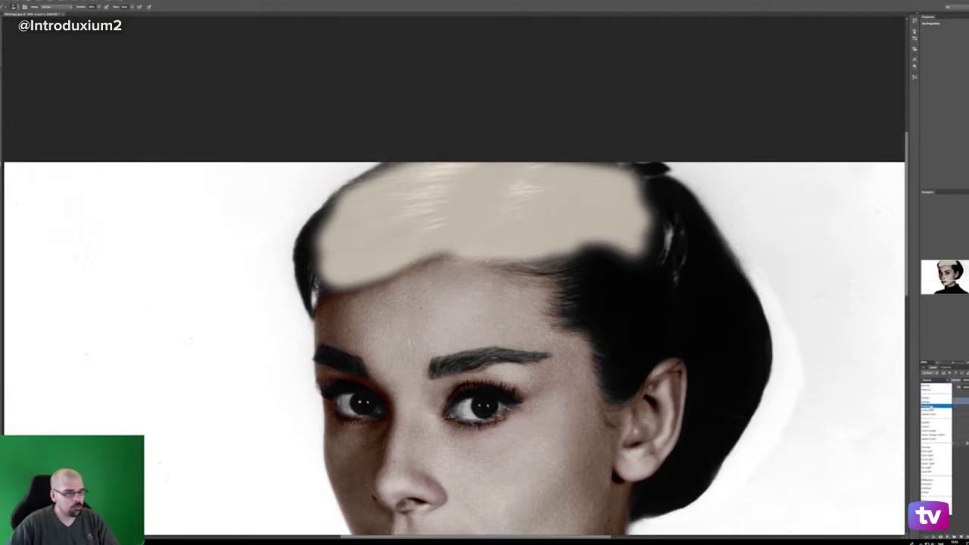
left_click(931, 406)
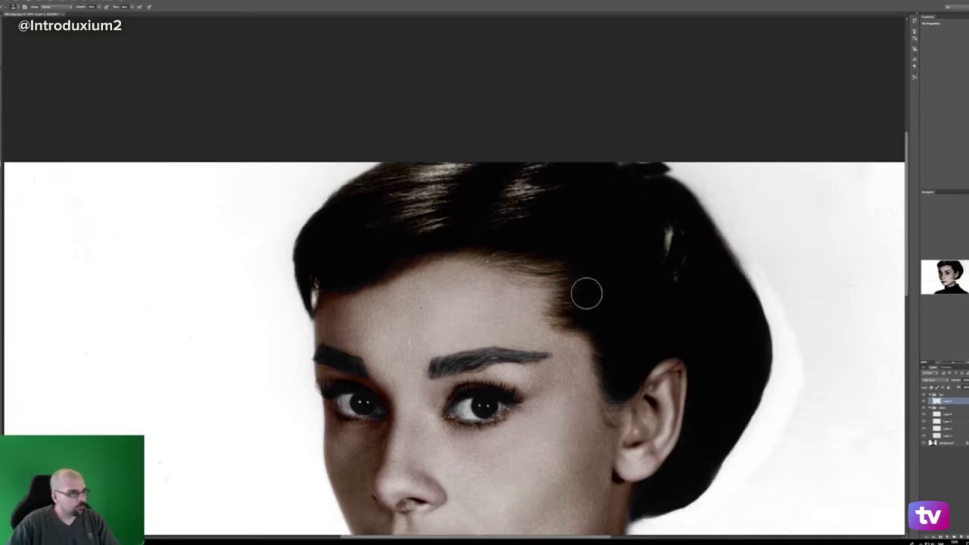
scroll(580, 277, "down", 5)
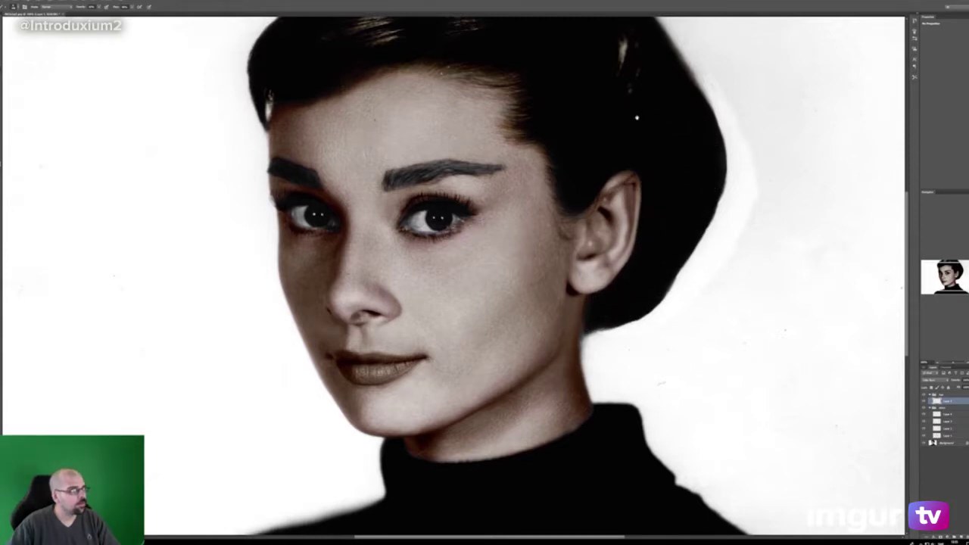
scroll(663, 315, "up", 3)
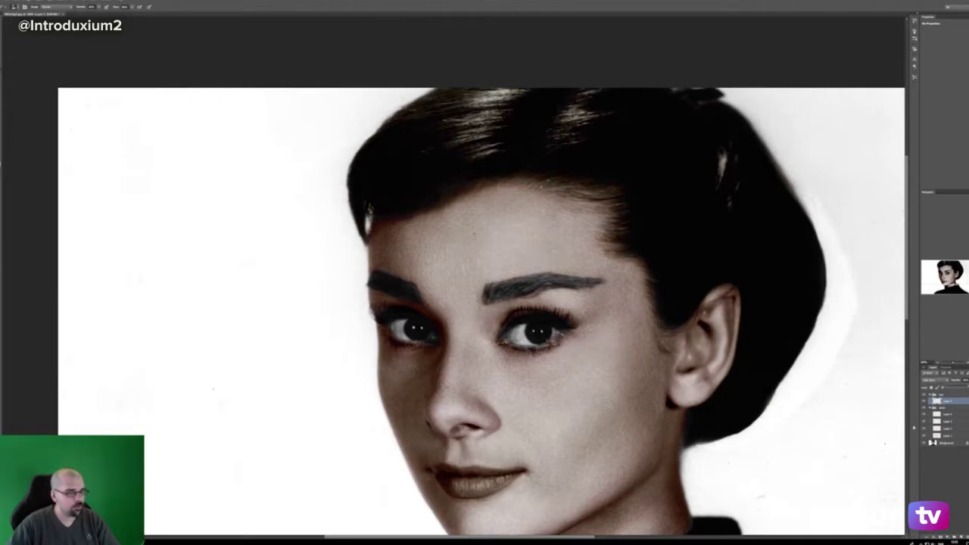
- Add a second layer in the hair group and choose a very pale cream-yellow as the painting color
left_click(960, 537)
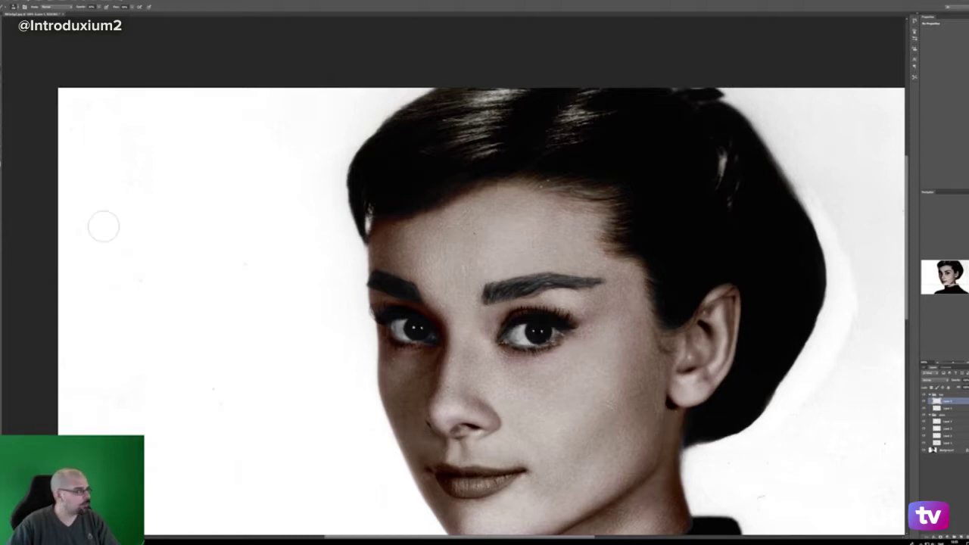
left_click(0, 164)
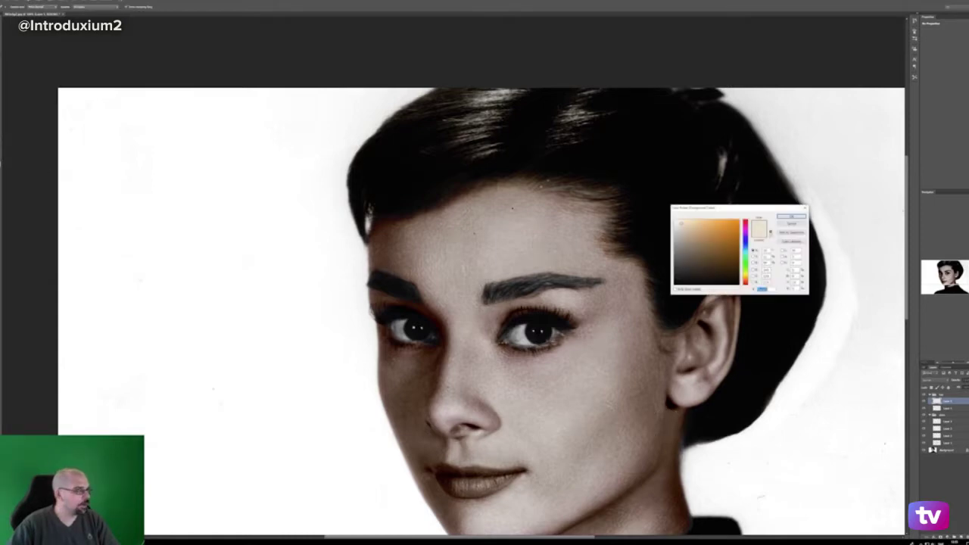
left_click_drag(746, 281, 746, 279)
left_click(678, 220)
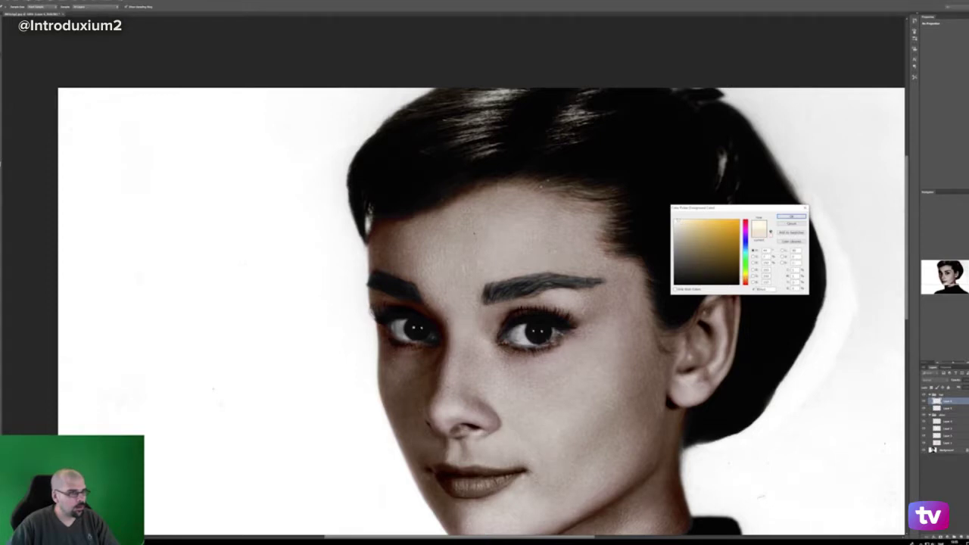
left_click(791, 218)
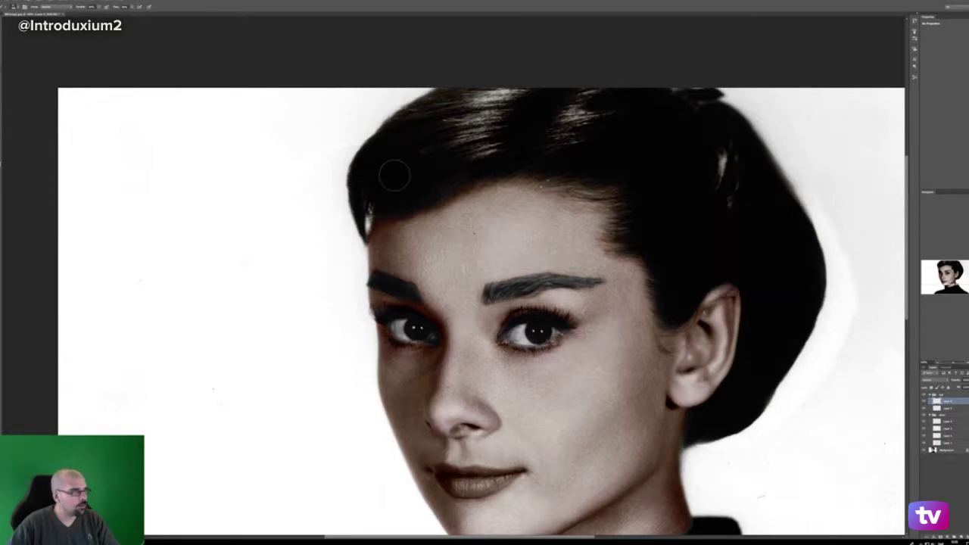
- Adjust the brush's opacity and flow and paint the cream color over the shiny highlights in the hair
left_click_drag(96, 8, 73, 8)
key("Tab")
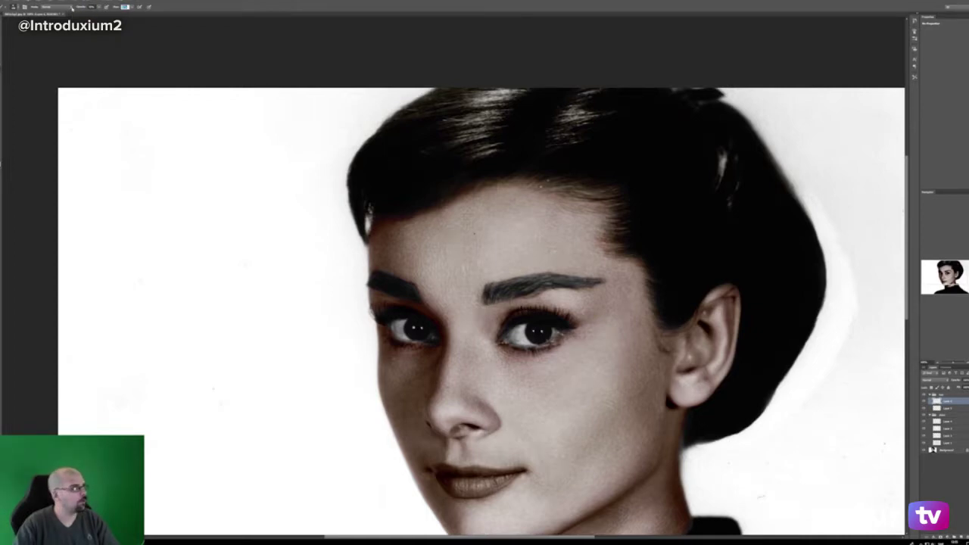
key("Return")
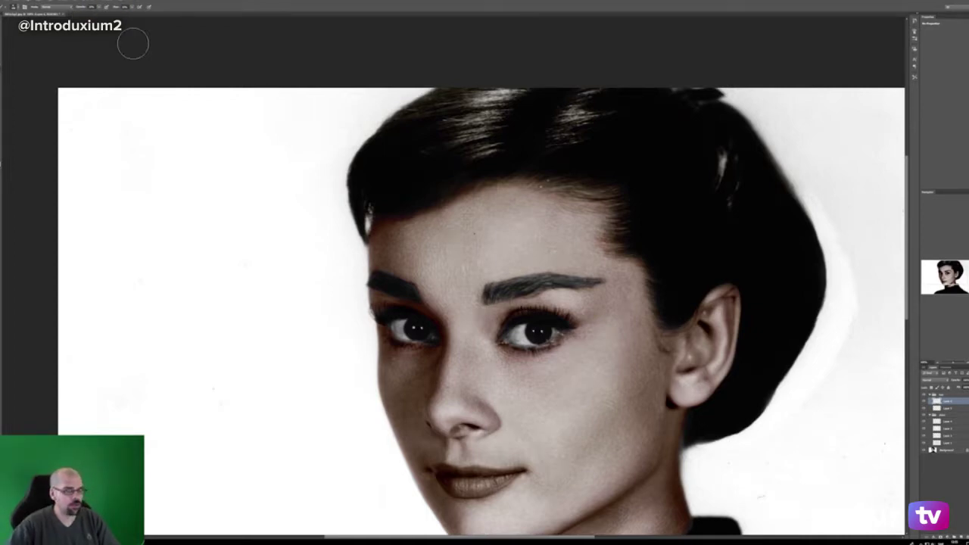
mouse_move(487, 150)
left_mouse_down()
mouse_move(458, 135)
mouse_move(470, 123)
mouse_move(464, 92)
mouse_move(438, 111)
left_mouse_up()
mouse_move(558, 135)
left_mouse_down()
mouse_move(585, 128)
mouse_move(617, 91)
left_mouse_up()
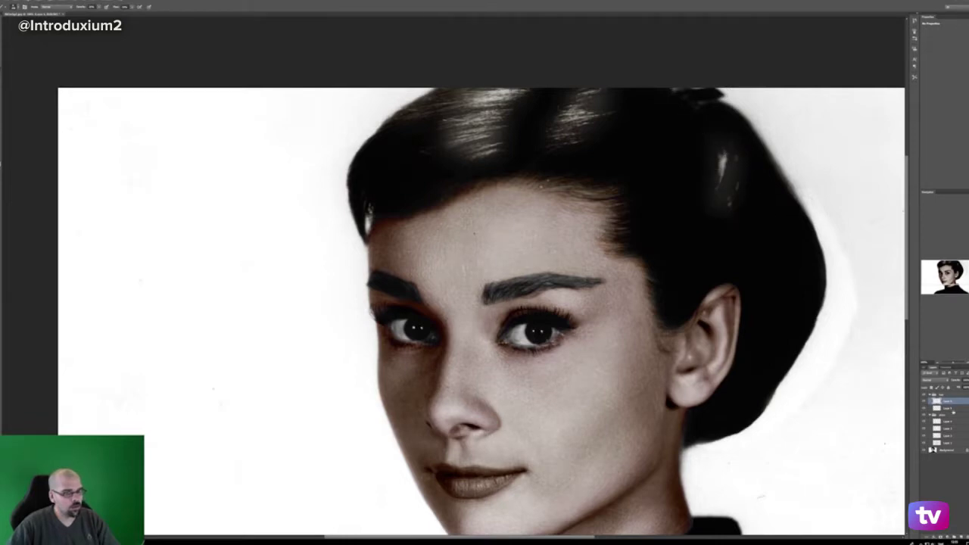
- Switch the highlight layer to a contrast-light blend mode and reduce its opacity for a subtle sheen
left_click(934, 381)
left_click(934, 457)
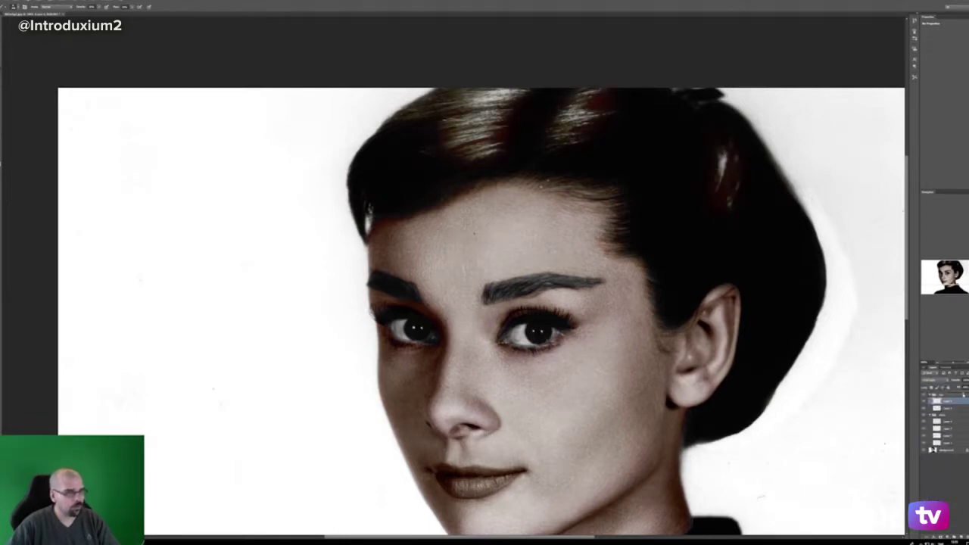
left_click_drag(963, 395, 955, 394)
left_click(967, 380)
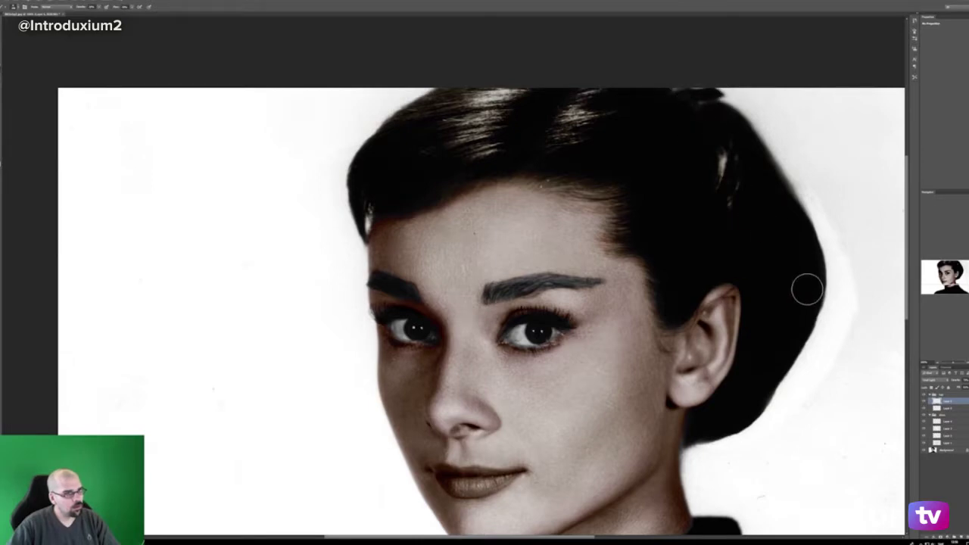
- Add a third layer in the hair group and choose a pale orange-beige as the color for the eyebrows
mouse_move(692, 330)
left_mouse_down()
mouse_move(701, 322)
mouse_move(791, 329)
left_mouse_up()
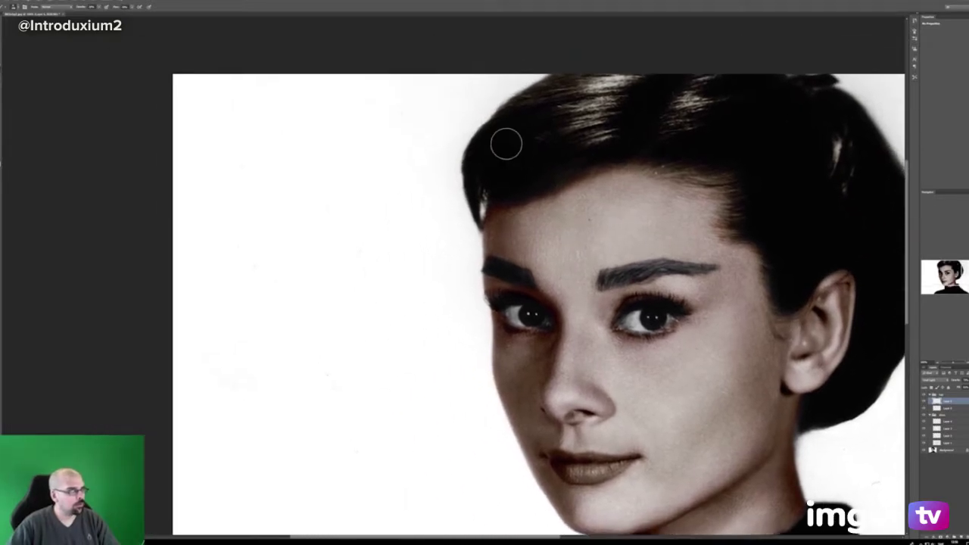
left_click_drag(566, 118, 527, 155)
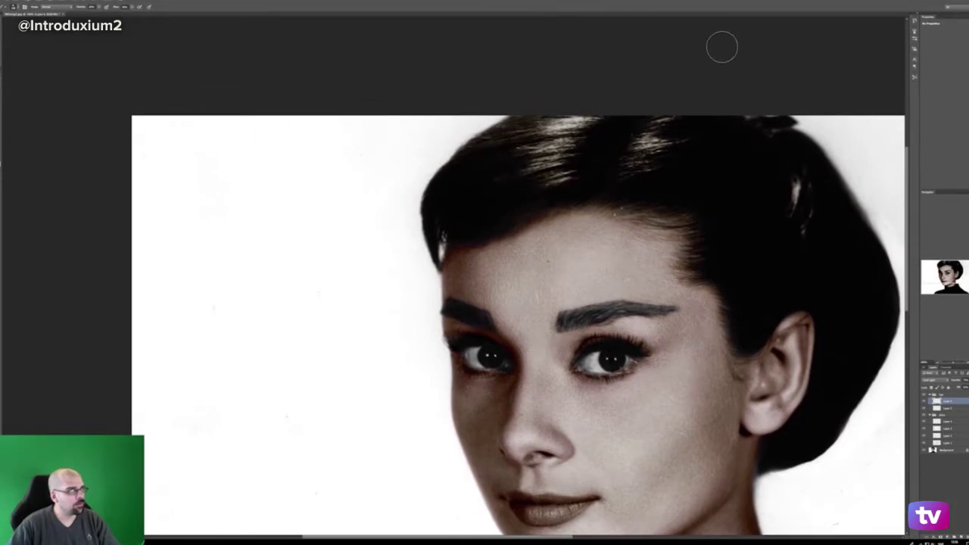
left_click_drag(718, 200, 679, 111)
left_click_drag(705, 184, 684, 152)
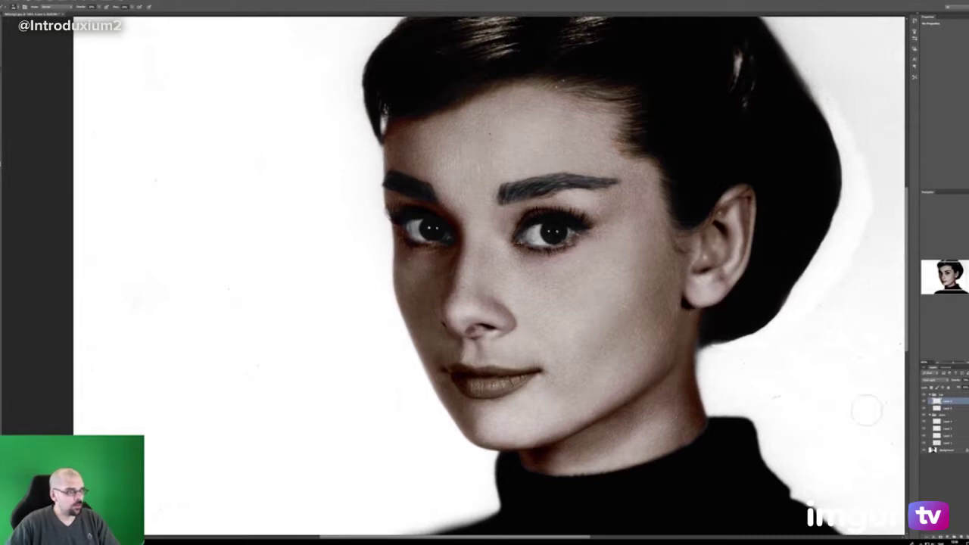
left_click(962, 538)
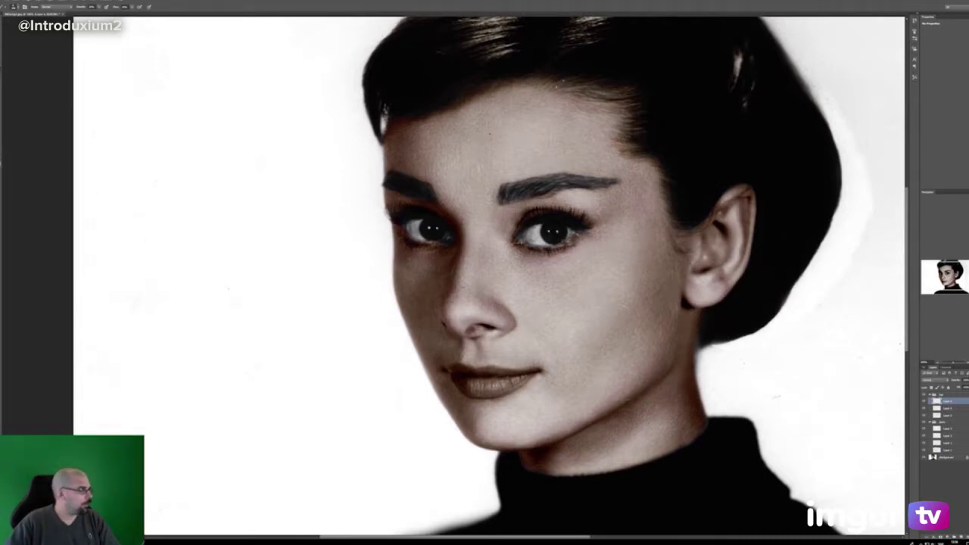
left_click(0, 164)
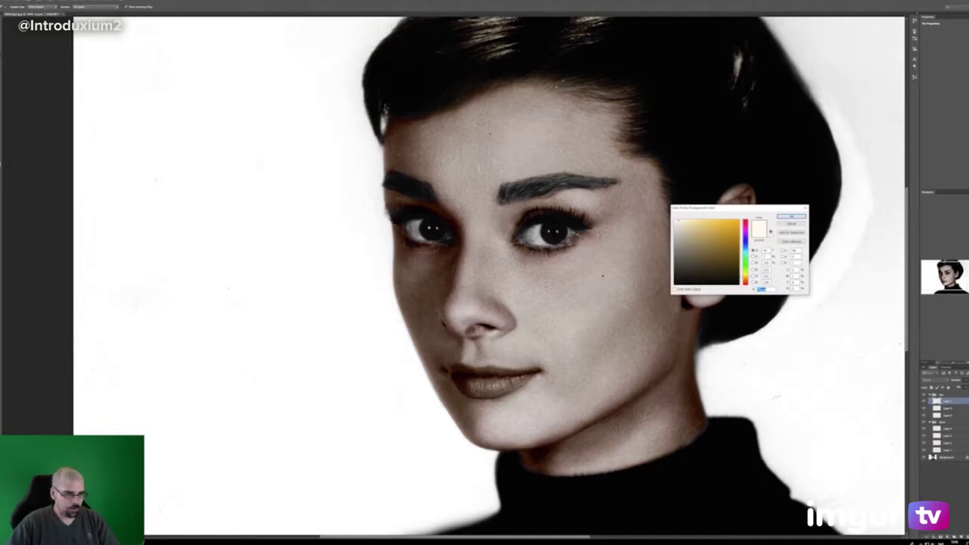
left_click(745, 280)
left_click(684, 225)
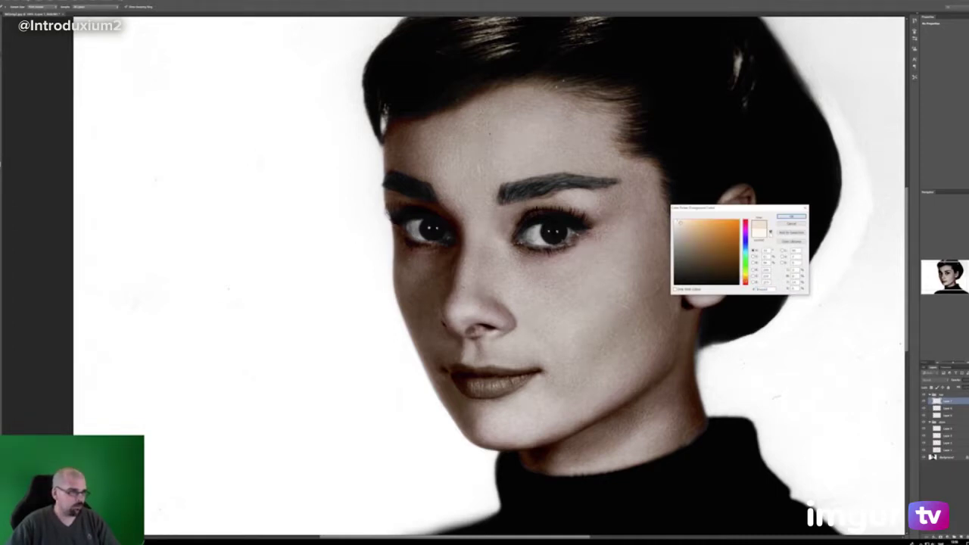
key("Return")
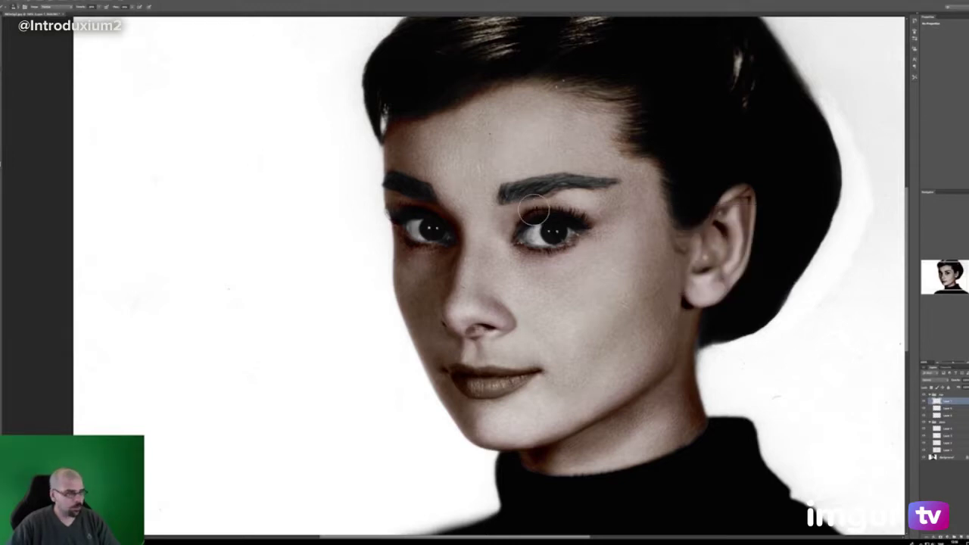
- Shrink the brush and paint the pale orange-beige over the full length of the eyebrow nearer the visible ear
right_click(537, 213)
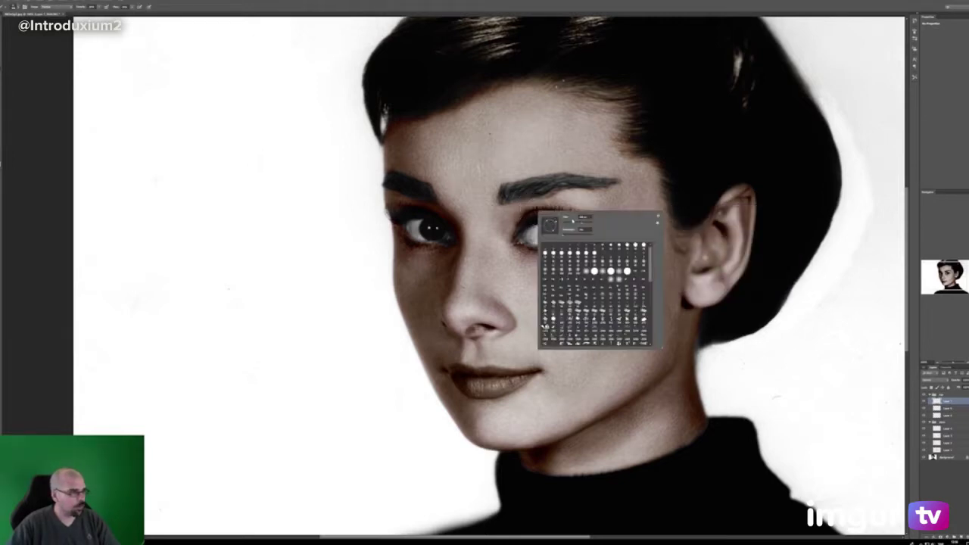
left_click(502, 196)
mouse_move(511, 186)
left_mouse_down()
mouse_move(542, 188)
mouse_move(508, 189)
left_mouse_up()
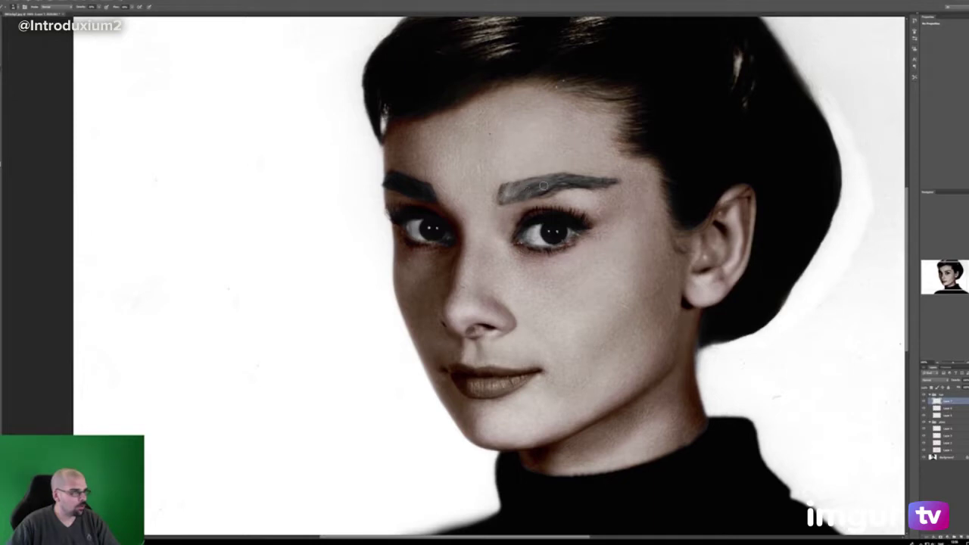
left_click_drag(563, 182, 585, 183)
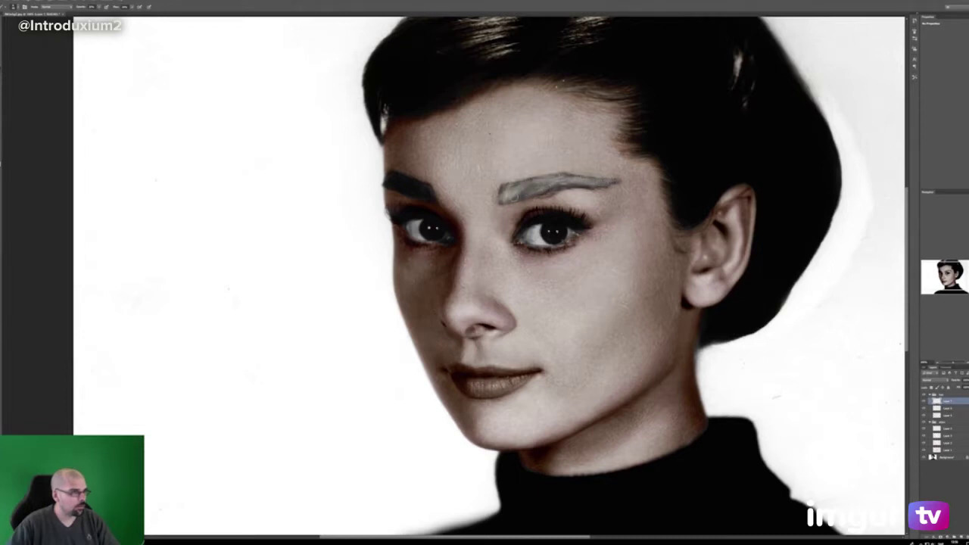
- Paint the pale orange-beige over the remaining eyebrow and switch the eyebrow layer to a darkening blend mode
mouse_move(408, 191)
left_mouse_down()
mouse_move(430, 196)
mouse_move(398, 189)
mouse_move(434, 198)
mouse_move(422, 185)
mouse_move(388, 184)
mouse_move(415, 187)
mouse_move(390, 172)
mouse_move(418, 191)
left_mouse_up()
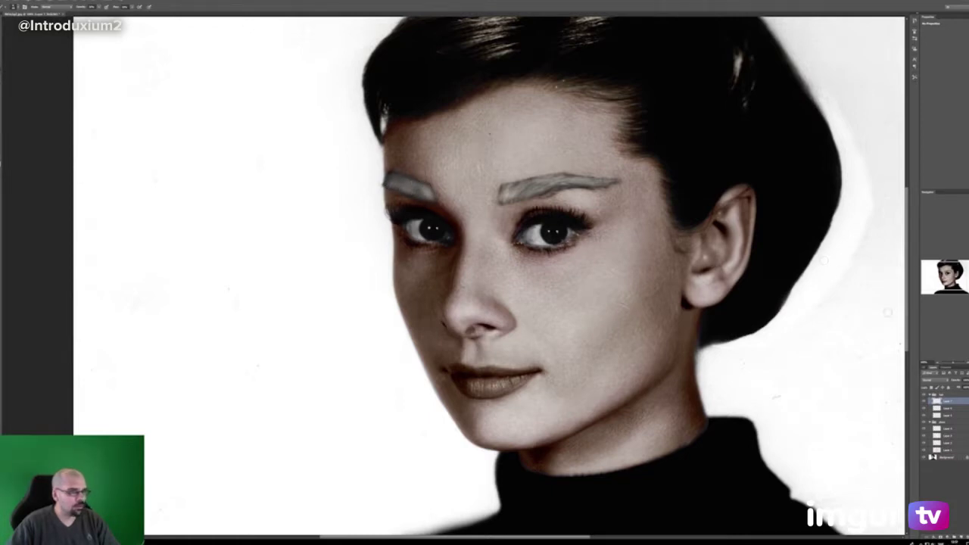
left_click(935, 380)
left_click(929, 406)
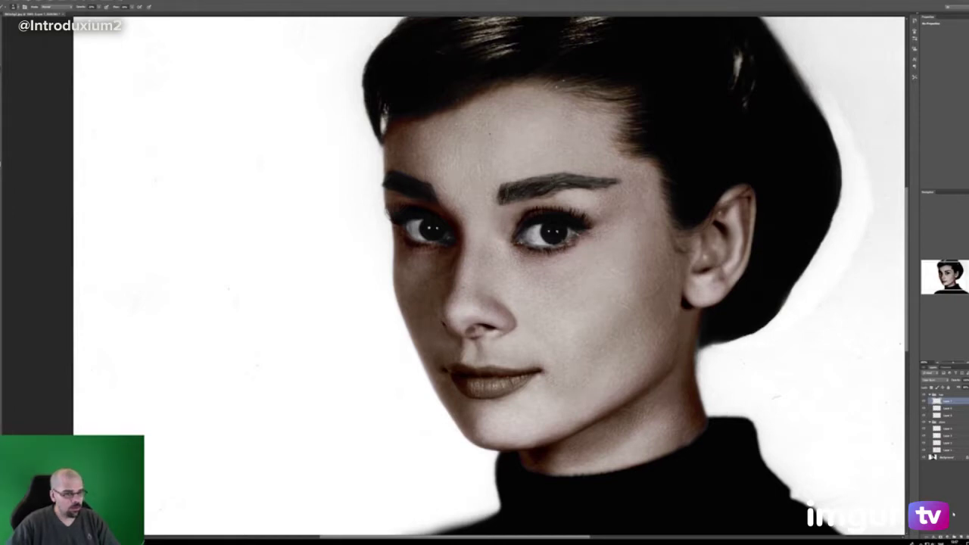
- Create a layer group named eyes above the hair group, with a new empty layer inside it
left_click(948, 395)
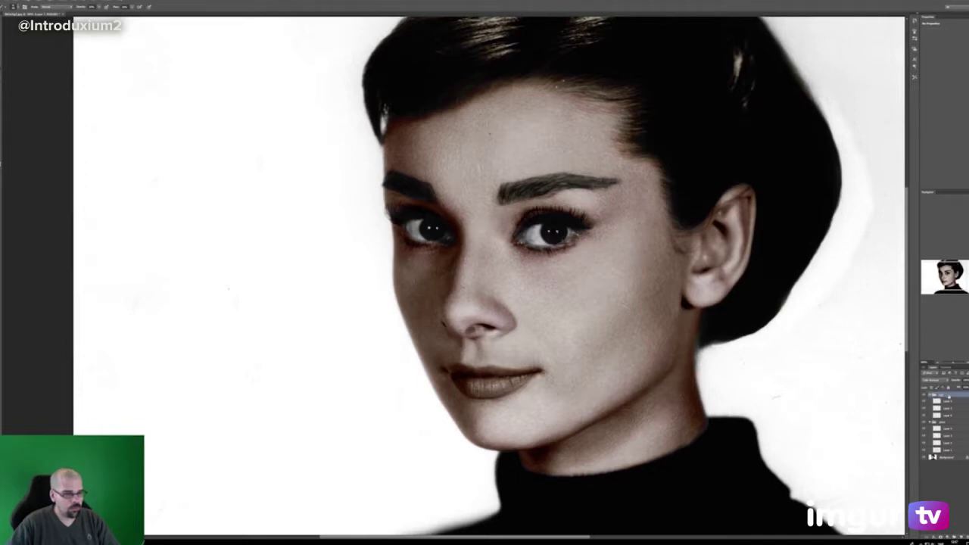
left_click(955, 537)
left_click(962, 537)
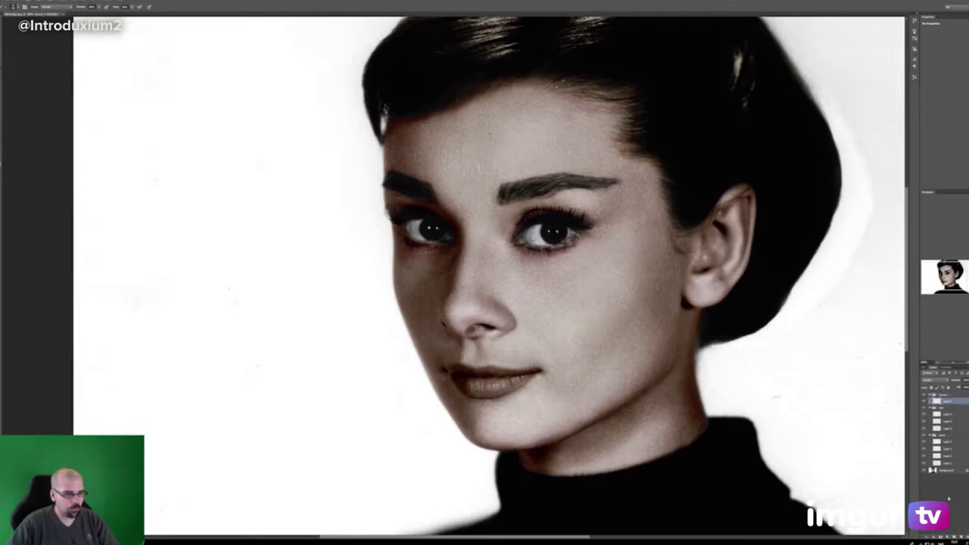
double_click(944, 395)
type("eyes")
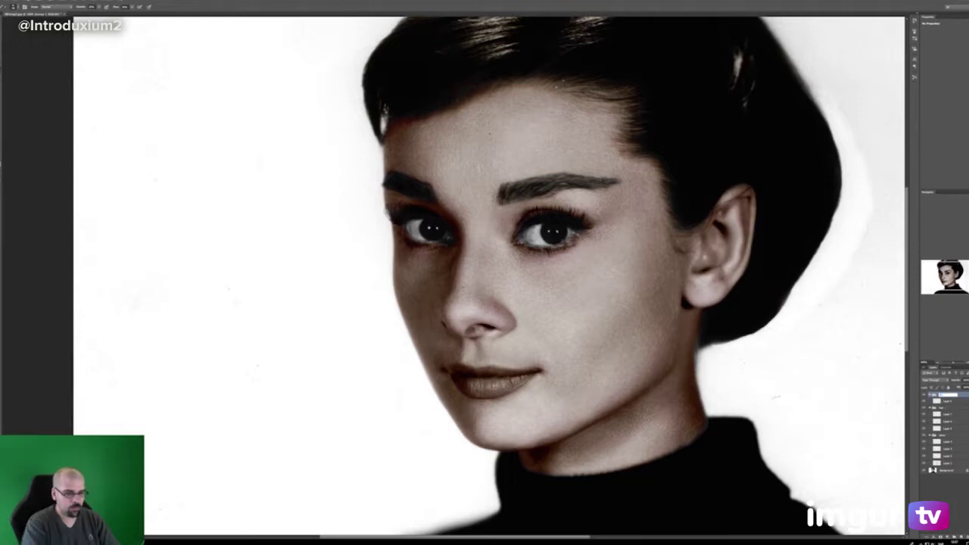
key("Return")
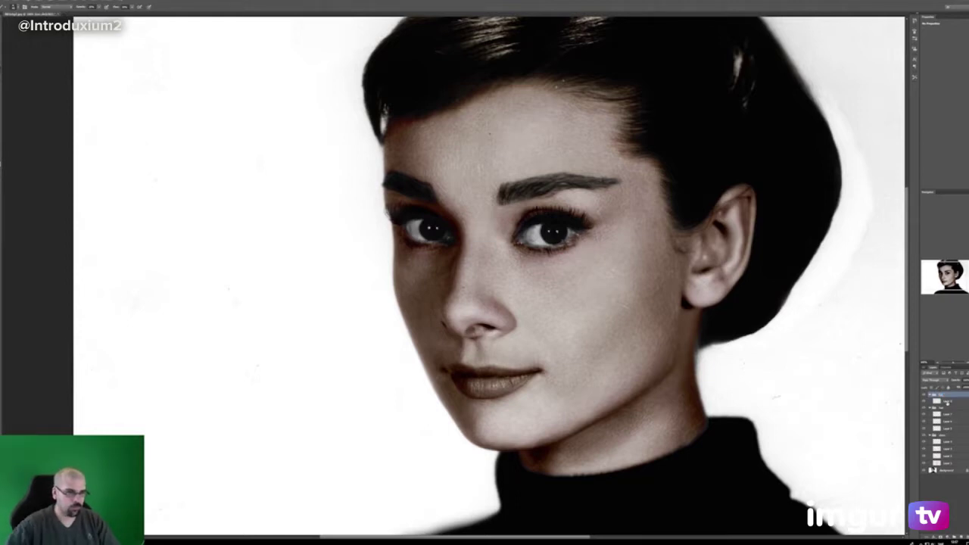
left_click(947, 401)
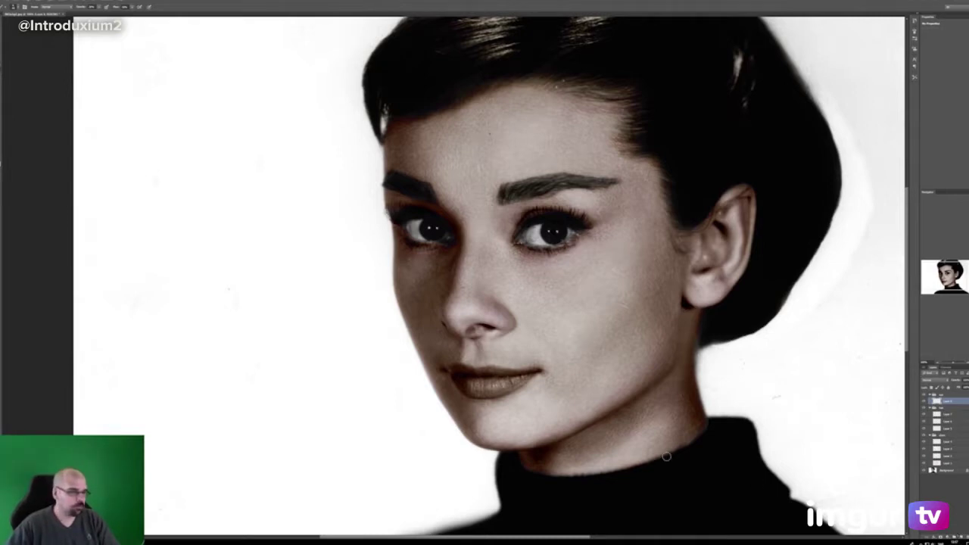
- Choose a slightly darker, pale orange-beige as the paint color for the irises
left_click(1, 164)
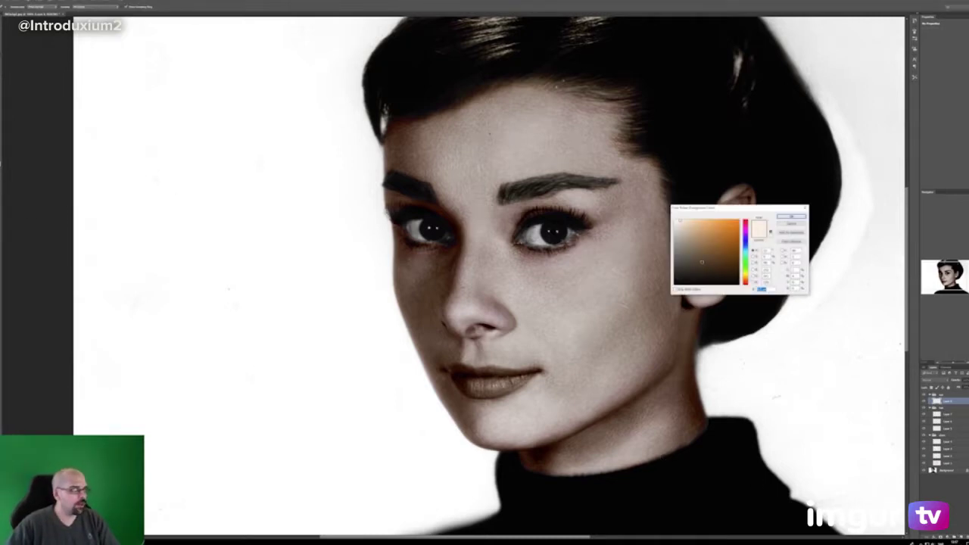
left_click_drag(698, 233, 681, 225)
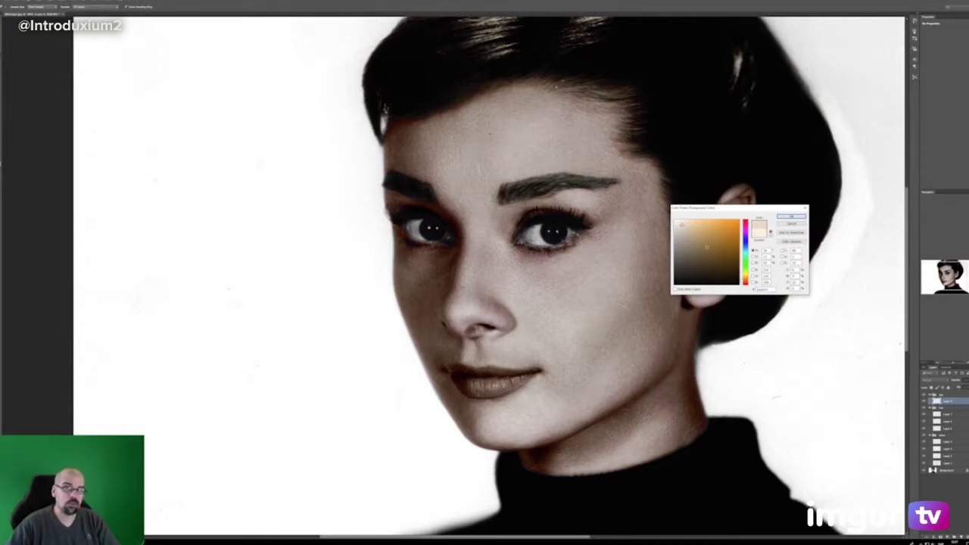
left_click_drag(681, 225, 683, 225)
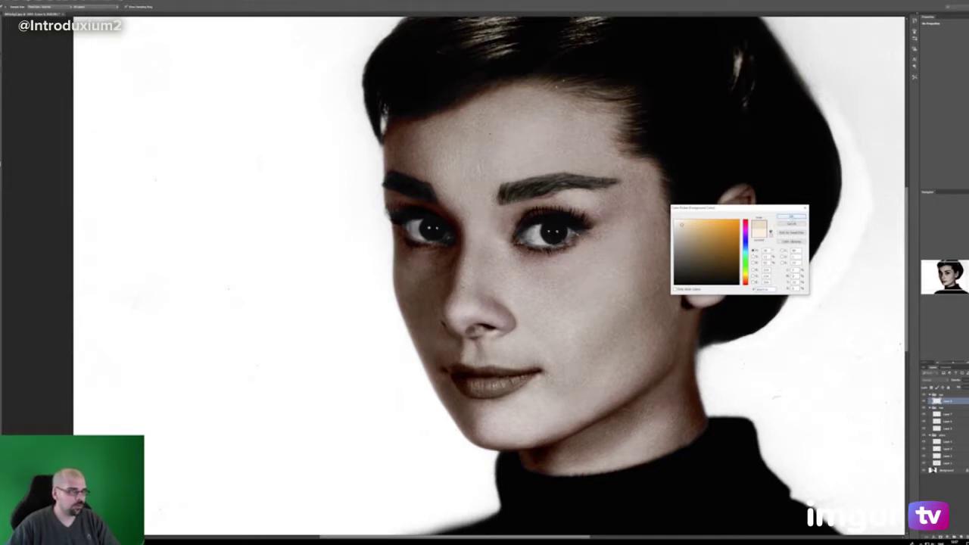
left_click(791, 217)
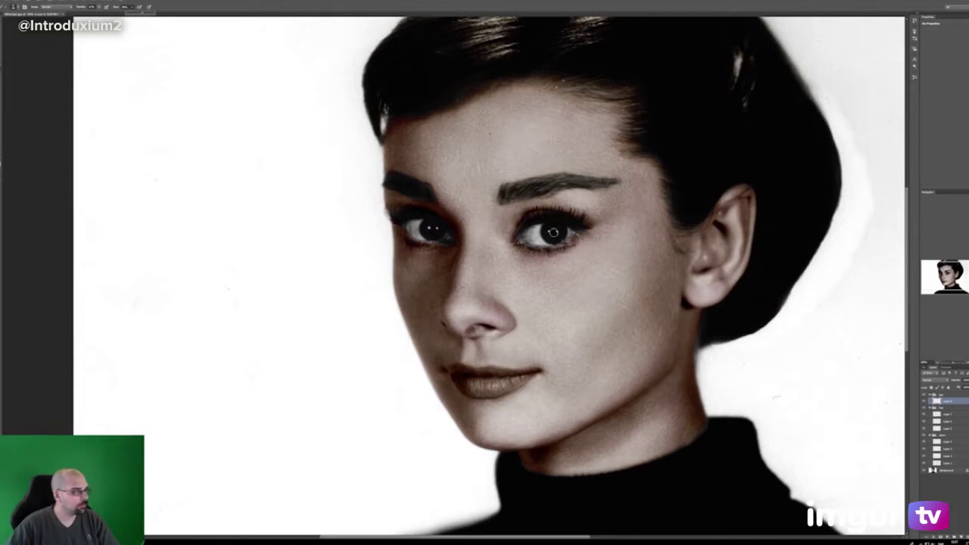
- Paint the pale beige over the irises of both eyes and switch that layer to a darkening blend mode
mouse_move(551, 231)
left_mouse_down()
mouse_move(562, 233)
mouse_move(548, 238)
left_mouse_up()
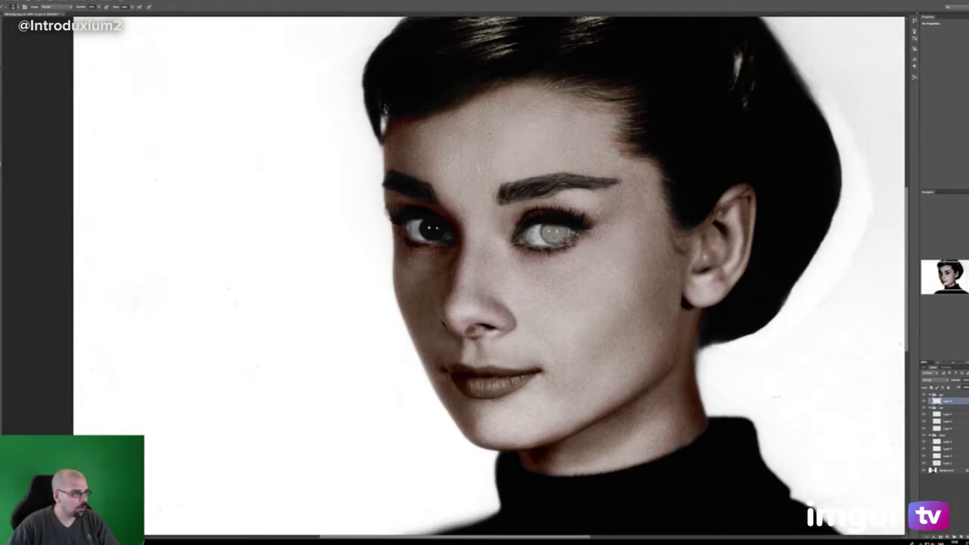
mouse_move(432, 227)
left_mouse_down()
mouse_move(446, 234)
mouse_move(429, 230)
left_mouse_up()
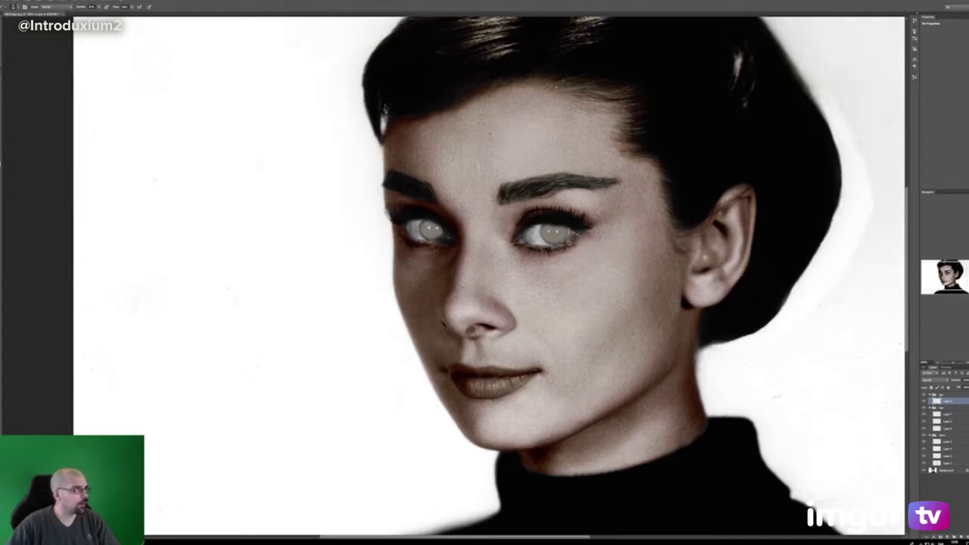
left_click_drag(436, 231, 425, 226)
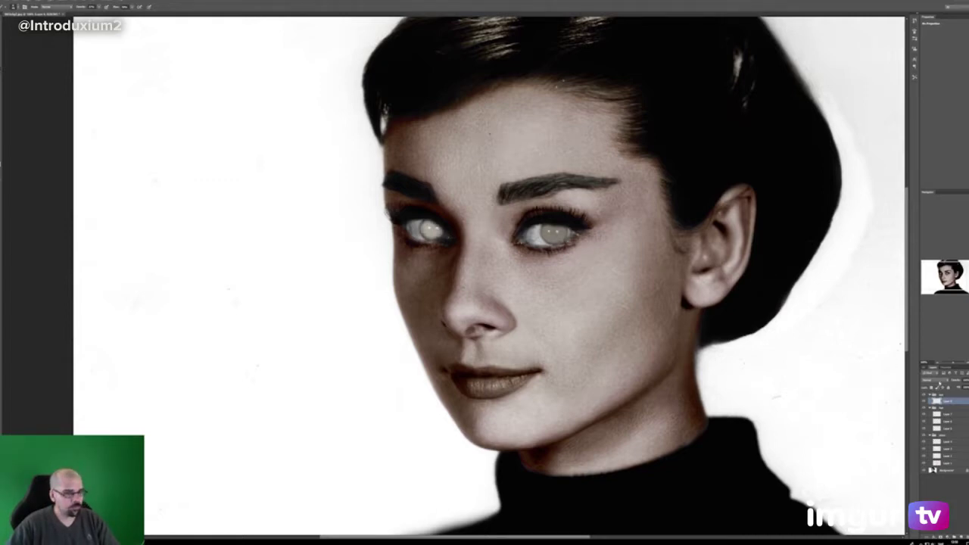
left_click(937, 381)
left_click(936, 405)
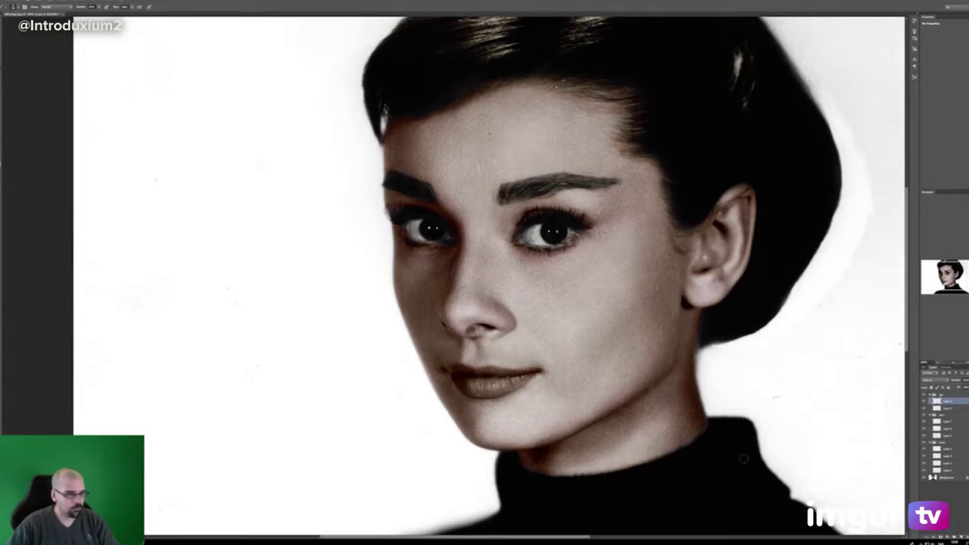
- Add a second layer in the eyes group and shift the paint color to a more yellowish pale beige
left_click(958, 538)
left_click(1, 165)
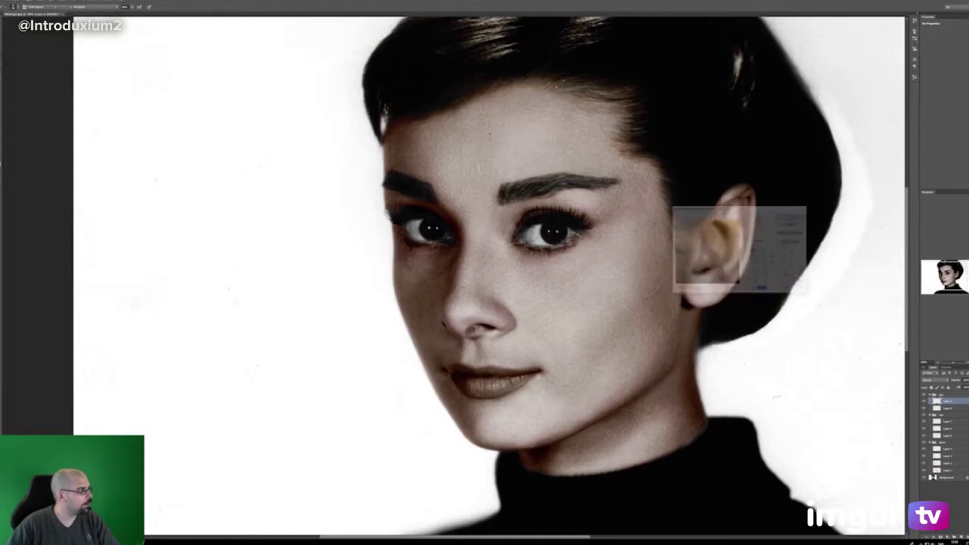
left_click_drag(745, 281, 745, 280)
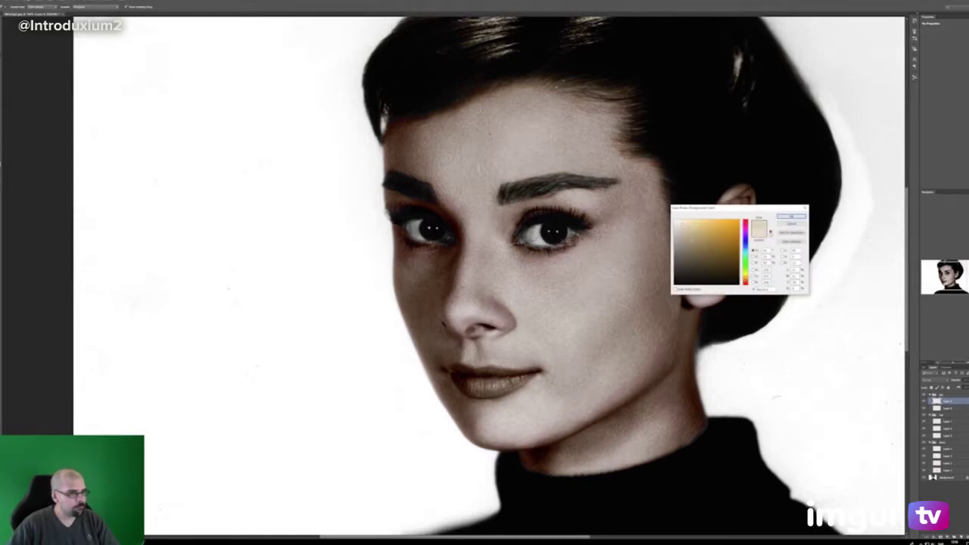
key("Return")
key("b")
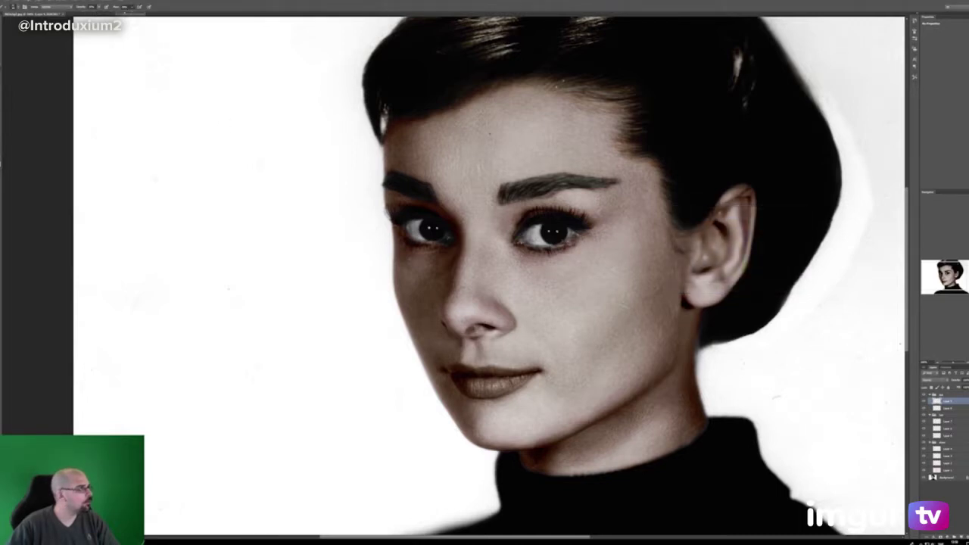
- Adjust the brush tip and paint the yellowish beige around the pupils in the irises of both eyes
right_click(555, 237)
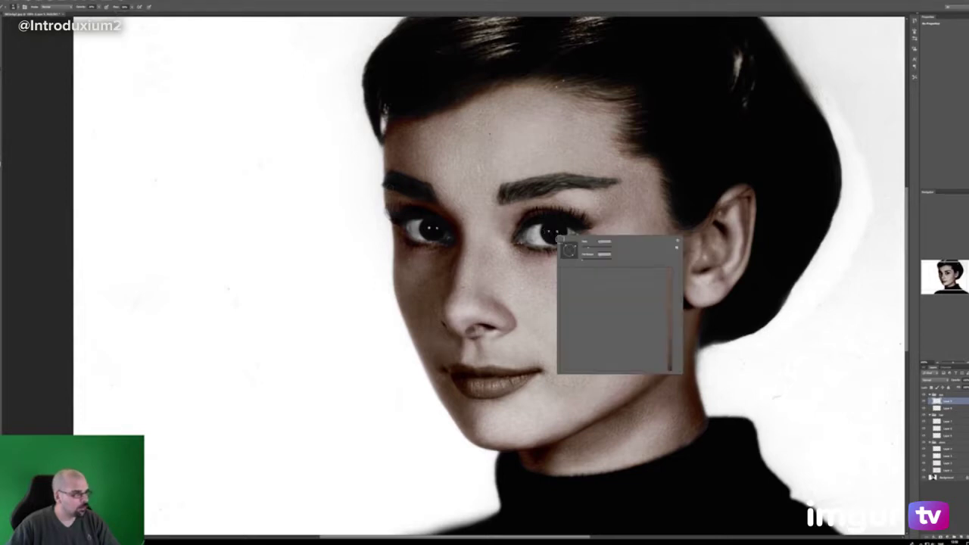
mouse_move(548, 227)
left_mouse_down()
mouse_move(552, 240)
mouse_move(564, 232)
mouse_move(545, 237)
mouse_move(554, 241)
mouse_move(546, 229)
mouse_move(550, 238)
left_mouse_up()
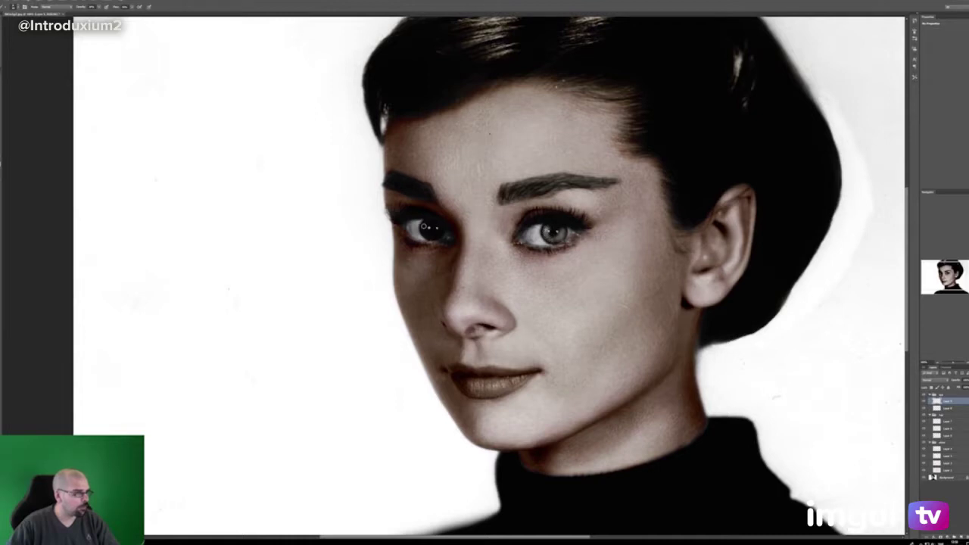
mouse_move(424, 225)
left_mouse_down()
mouse_move(441, 233)
mouse_move(432, 230)
left_mouse_up()
- Switch the second iris layer to a contrast-light blend mode and reduce its opacity for a subtle tint
left_click(936, 379)
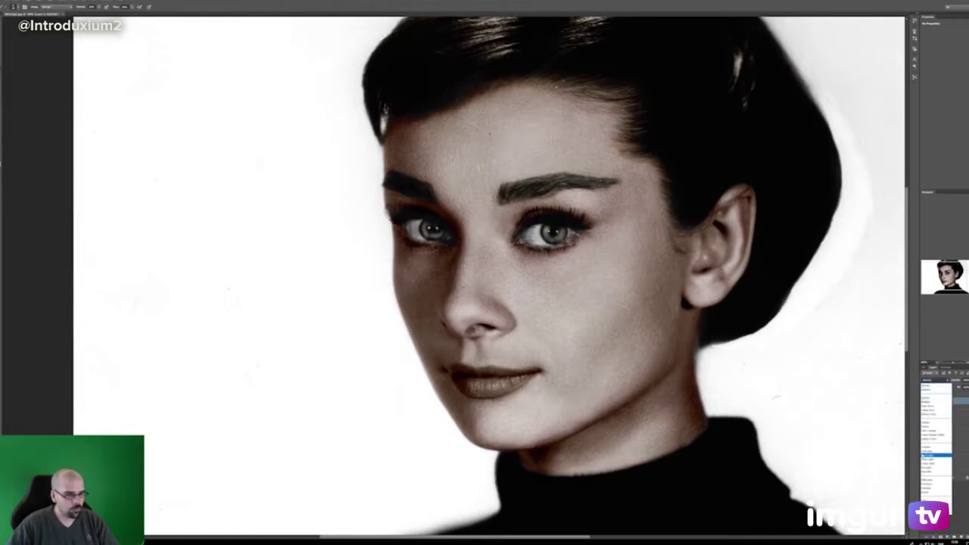
left_click(937, 458)
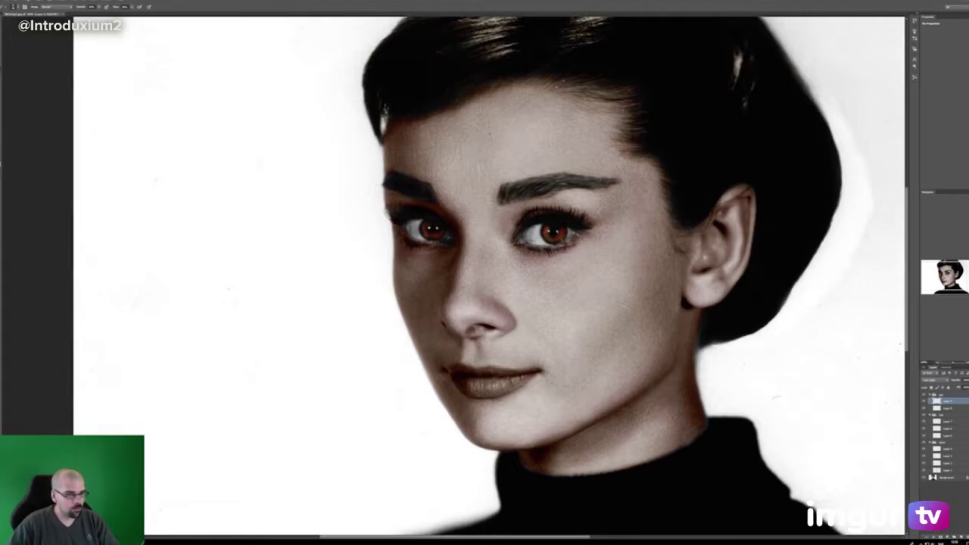
left_click_drag(965, 395, 963, 395)
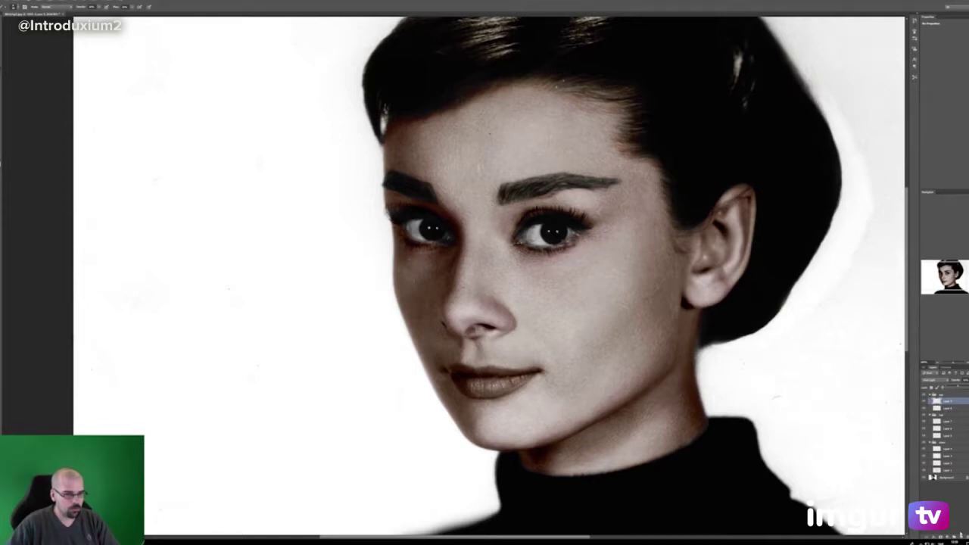
- Add a third layer in the eyes group and choose a pale reddish pink as the brush color
left_click(961, 537)
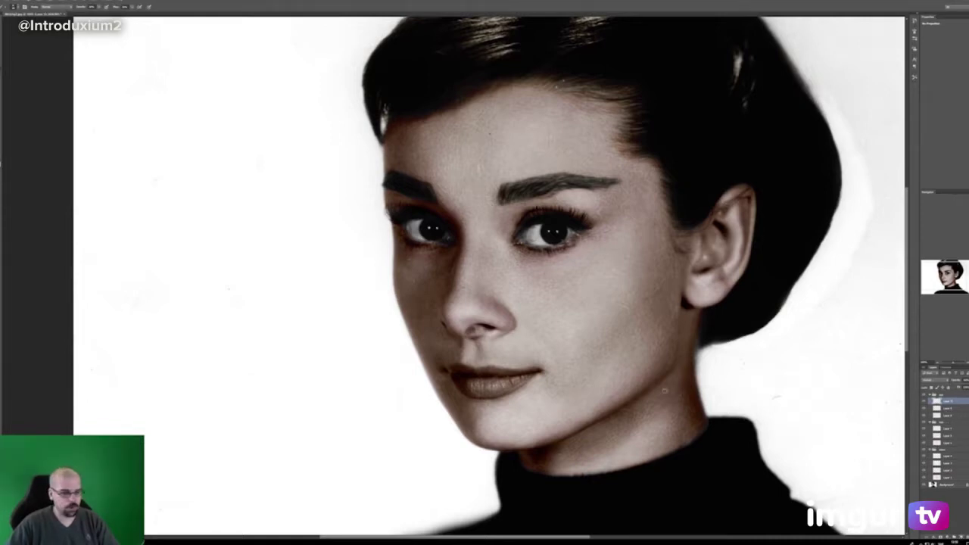
key("i")
left_click(4, 162)
left_click_drag(746, 280, 746, 284)
left_click_drag(698, 241, 682, 223)
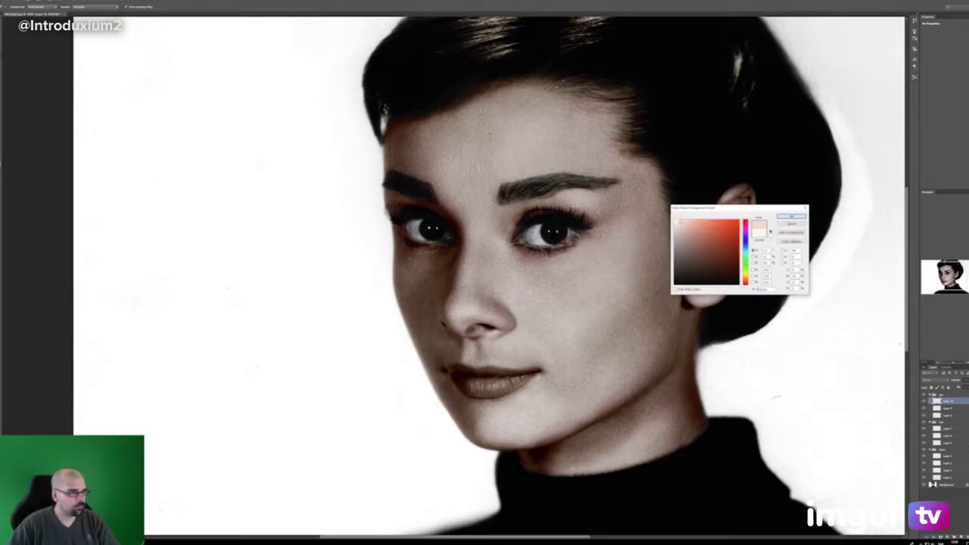
left_click(791, 216)
key("b")
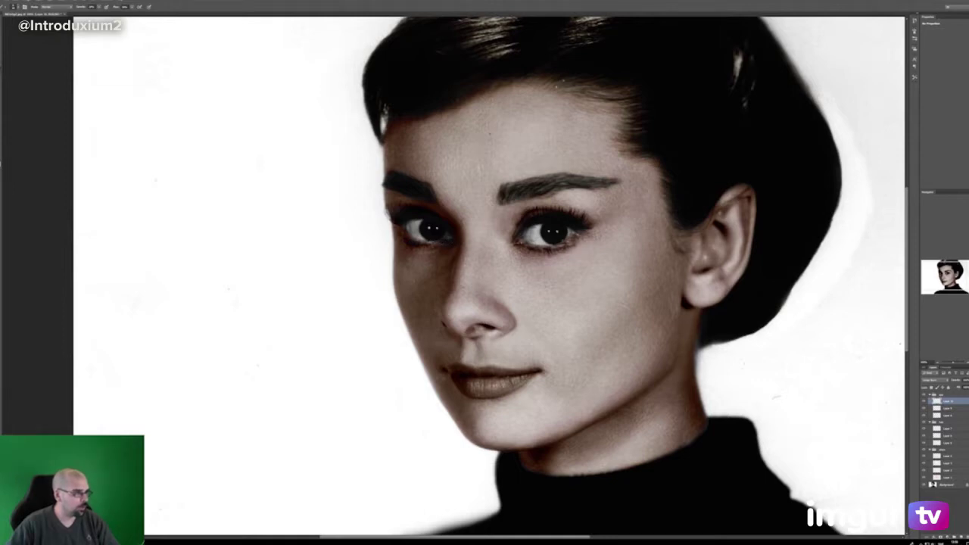
- Create a layer group named lips above the eyes group and select a new empty layer inside it
scroll(723, 305, "down", 3)
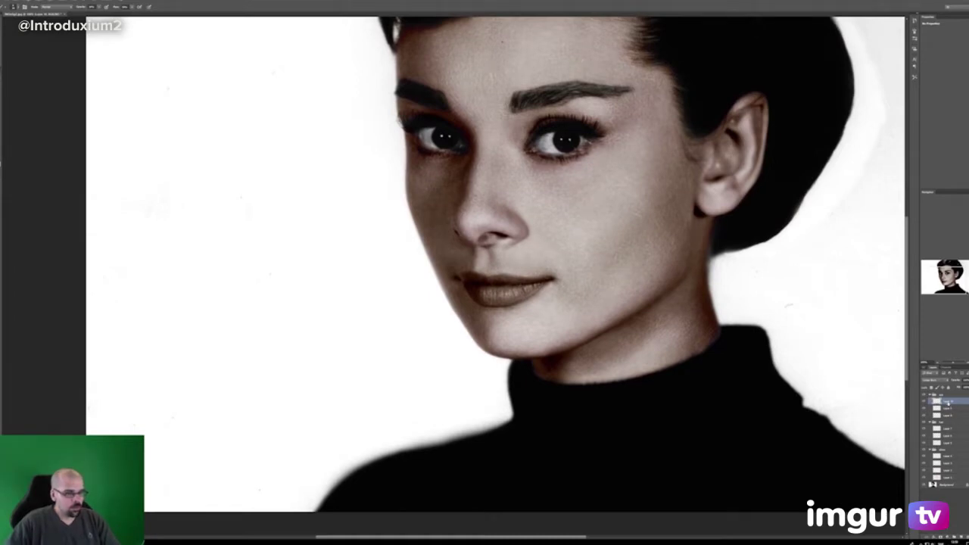
left_click(947, 395)
left_click(954, 538)
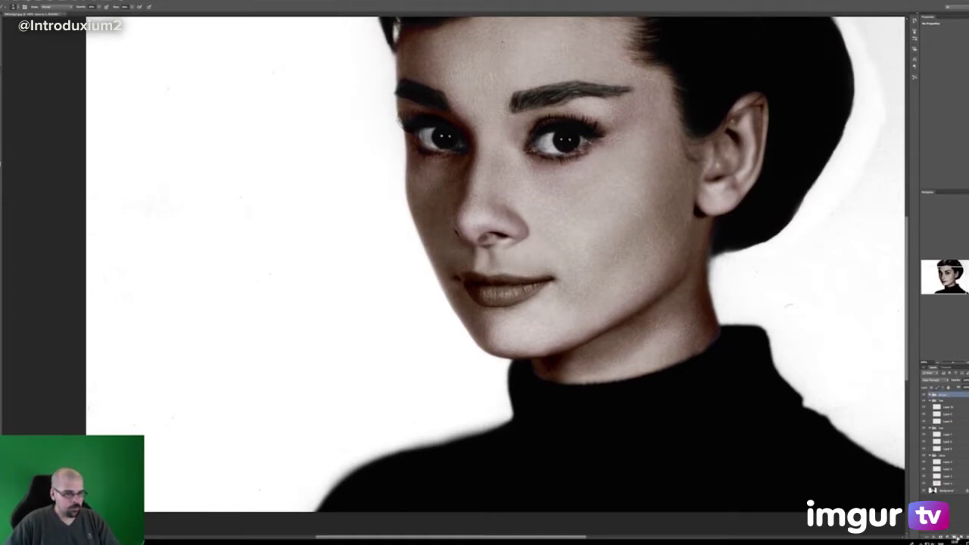
left_click(961, 538)
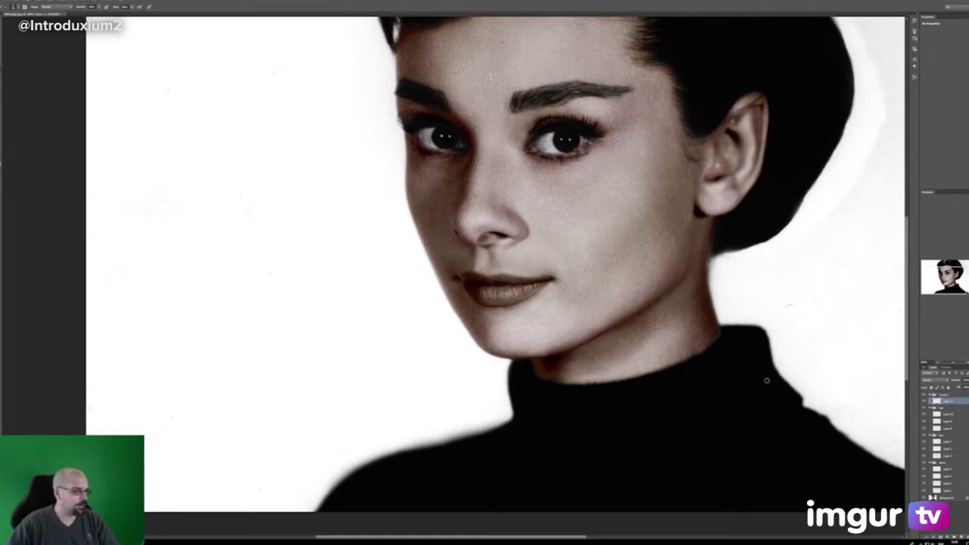
double_click(944, 395)
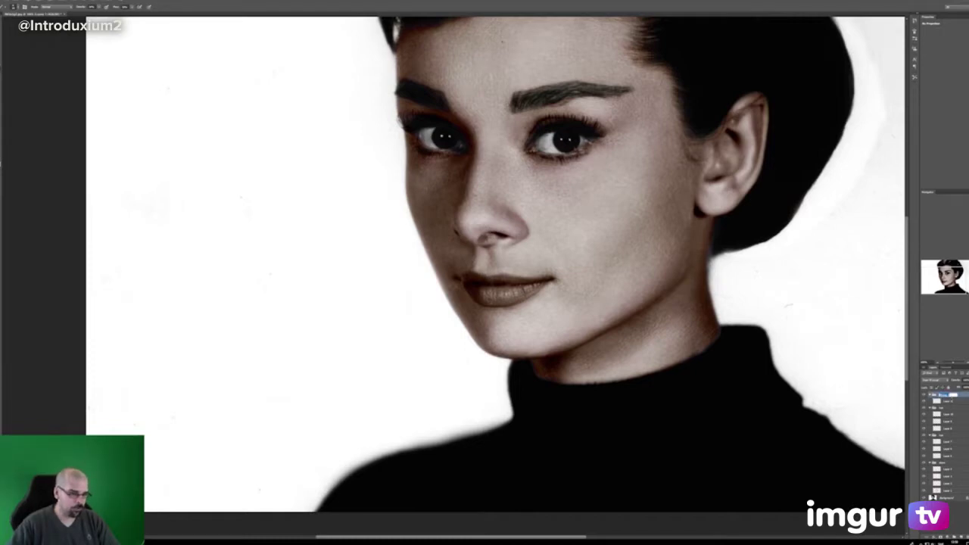
type("lips")
key("Return")
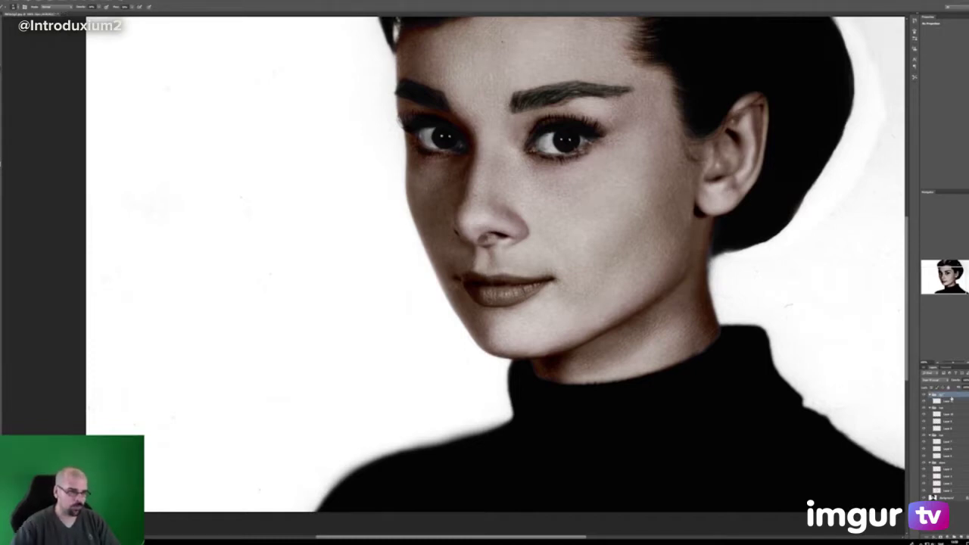
left_click(960, 401)
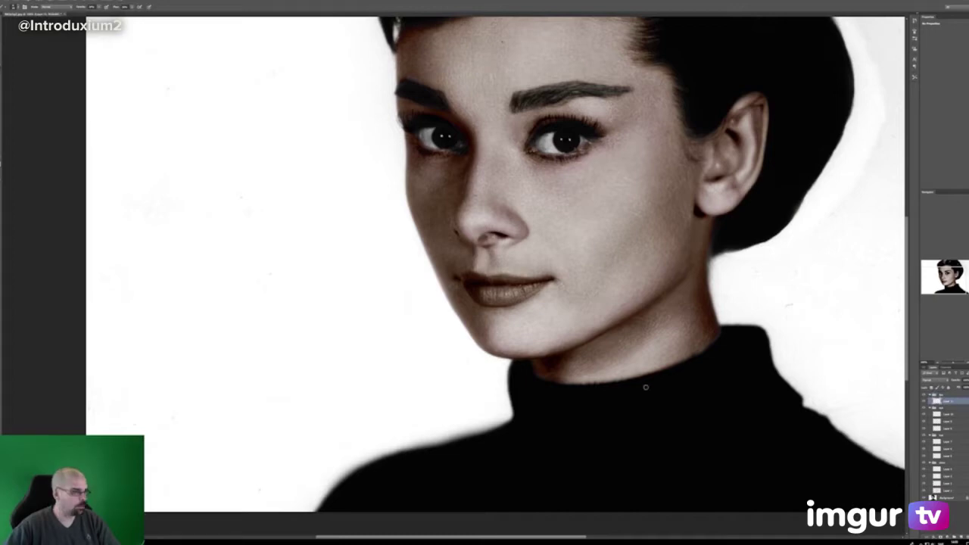
- Pick a light pink with a rosier hue than the current pale reddish pink as the brush color for the lips
left_click(0, 164)
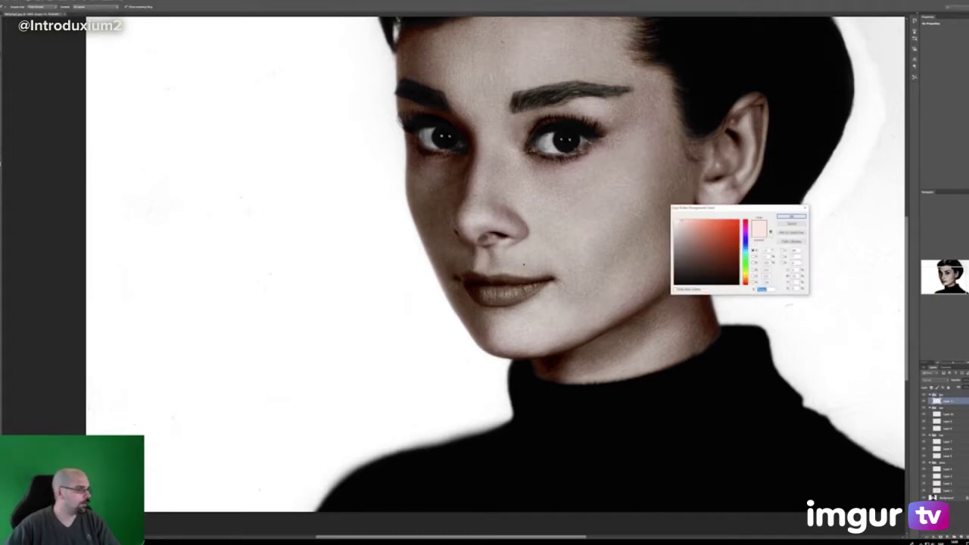
left_click_drag(746, 281, 745, 225)
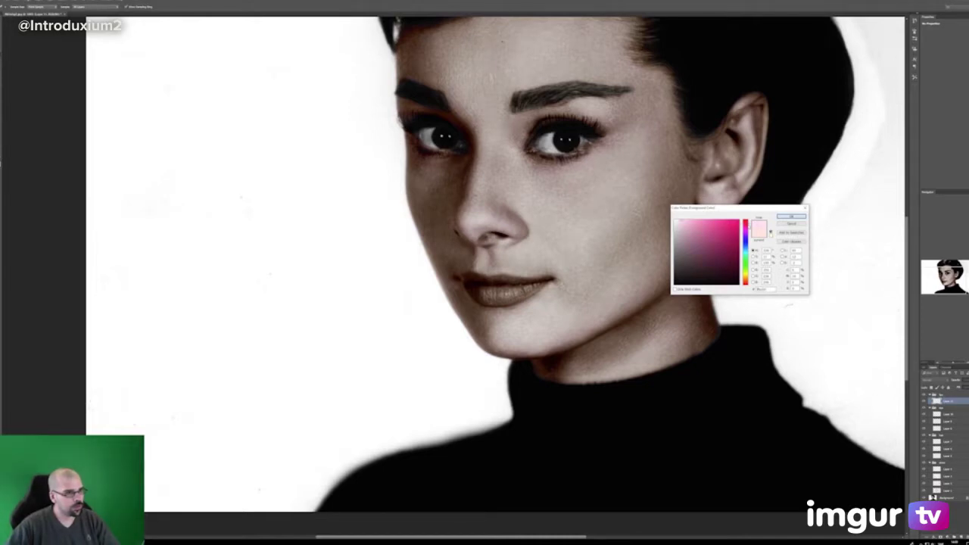
left_click_drag(683, 227, 687, 226)
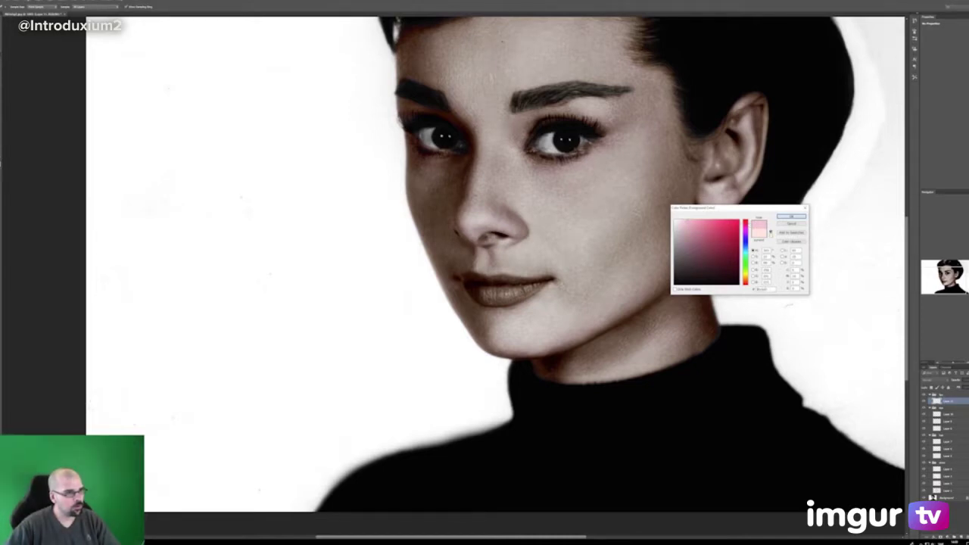
key("Return")
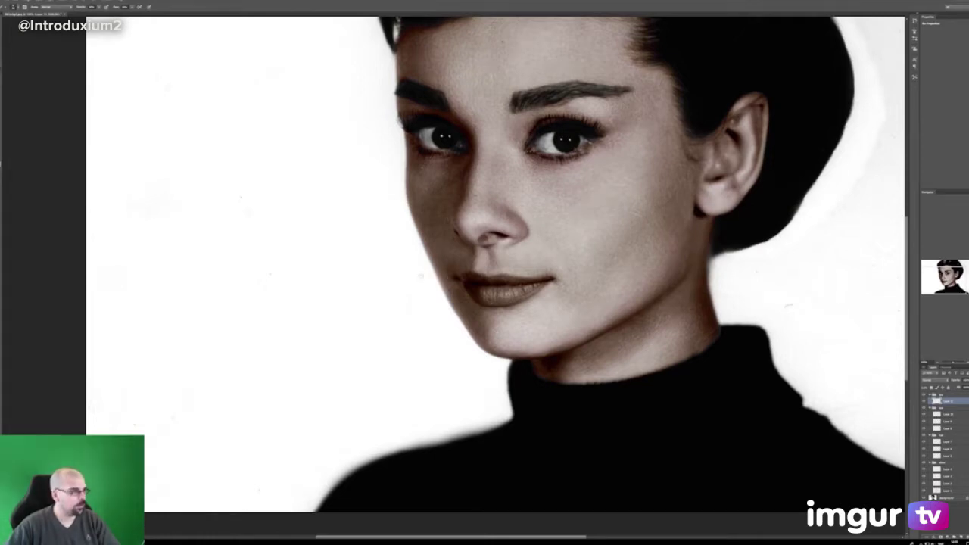
- Adjust the brush tip, set the brush opacity to 20%, and paint the light pink over both lips
right_click(514, 293)
left_click(545, 306)
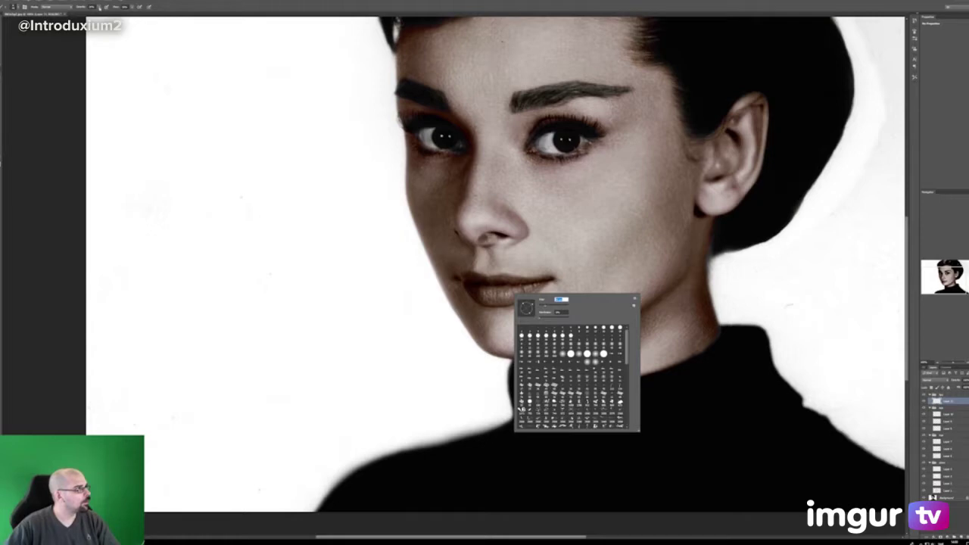
left_click(99, 8)
double_click(92, 7)
type("20")
key("Tab")
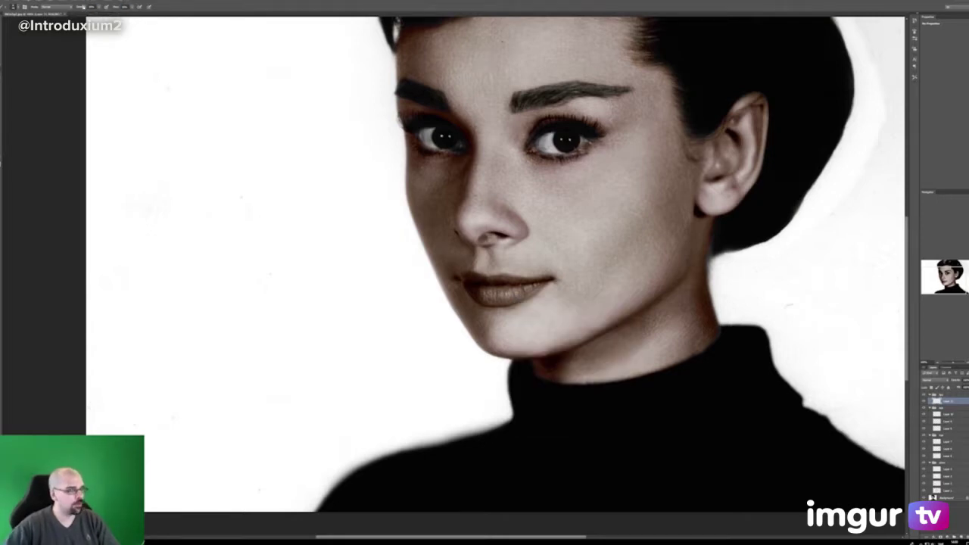
mouse_move(504, 296)
left_mouse_down()
mouse_move(527, 288)
mouse_move(493, 303)
mouse_move(538, 285)
mouse_move(467, 280)
mouse_move(491, 302)
mouse_move(488, 287)
left_mouse_up()
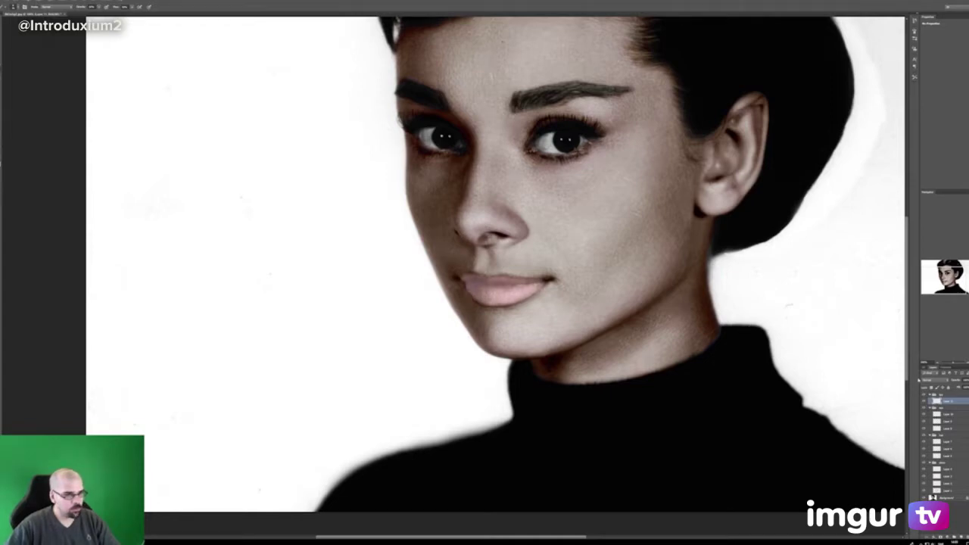
- Switch the painted lips layer to a burn blend mode and reduce its opacity for a softer red tint
left_click(935, 380)
left_click(928, 407)
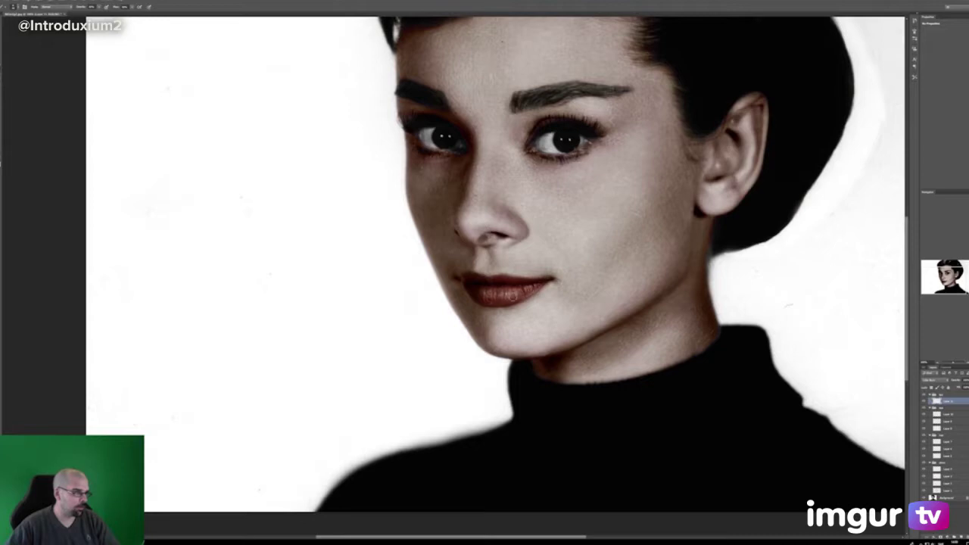
scroll(591, 248, "up", 3)
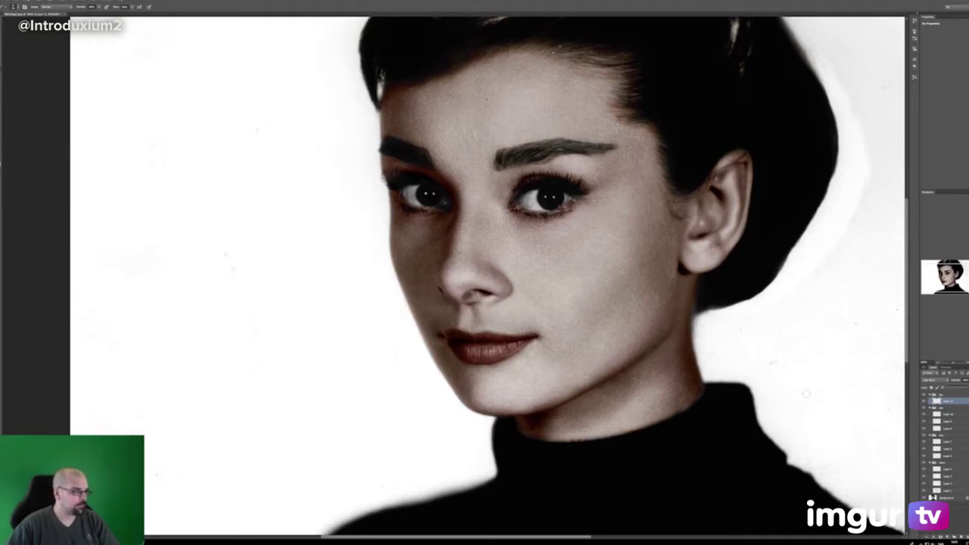
- Add a second layer in the lips group and choose a very pale pinkish violet as the brush color
left_click(960, 538)
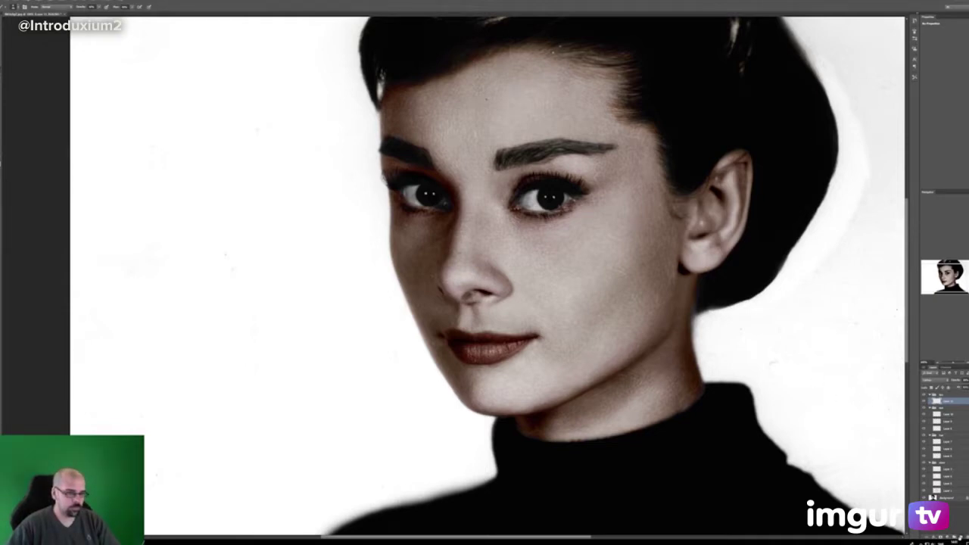
left_click(2, 162)
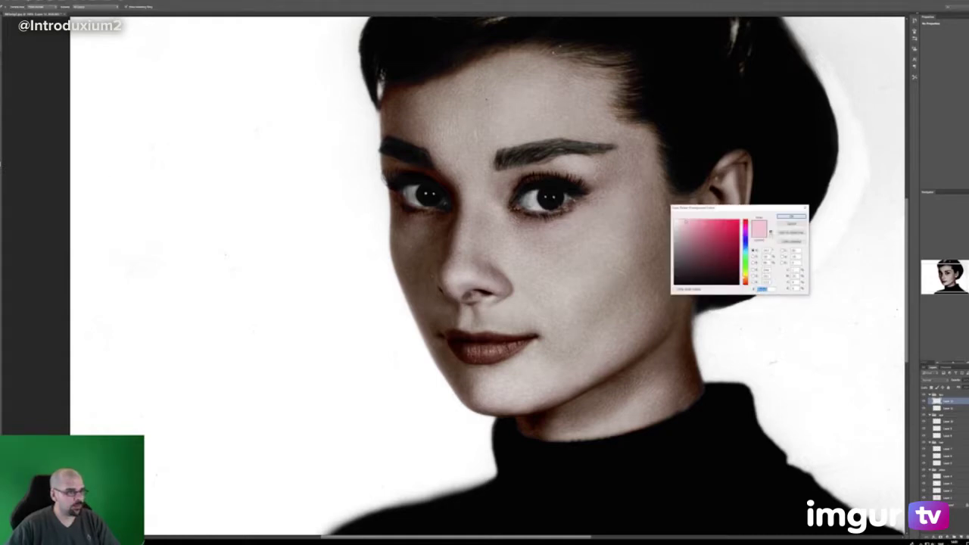
left_click_drag(745, 229, 746, 235)
left_click_drag(686, 221, 683, 220)
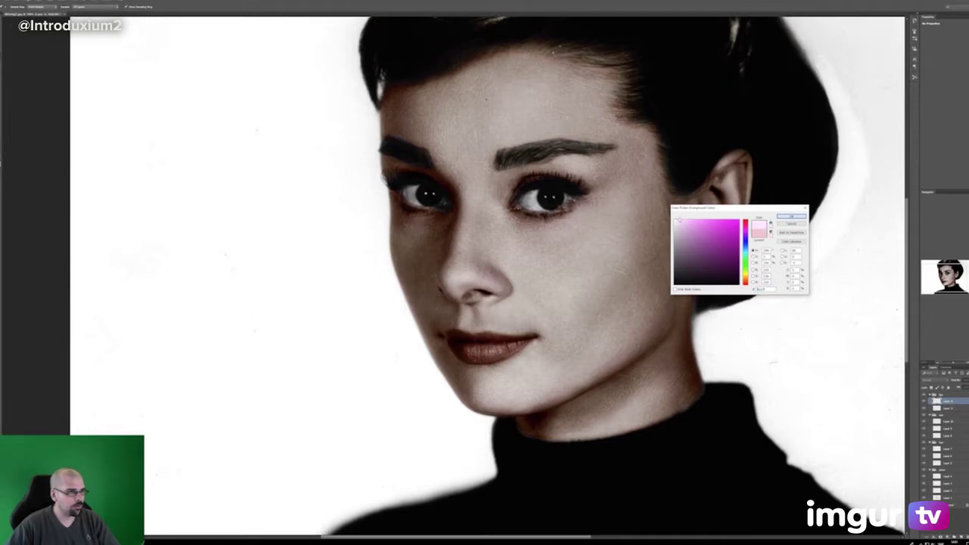
left_click(791, 217)
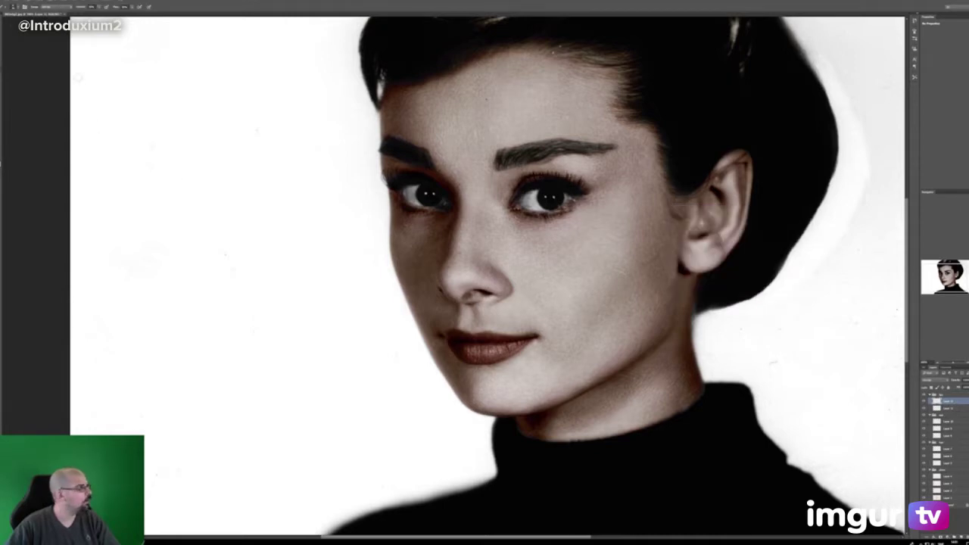
- Adjust the brush opacity, paint the pale violet over the lips, and give that layer a light-type blend mode with reduced opacity
left_click(76, 8)
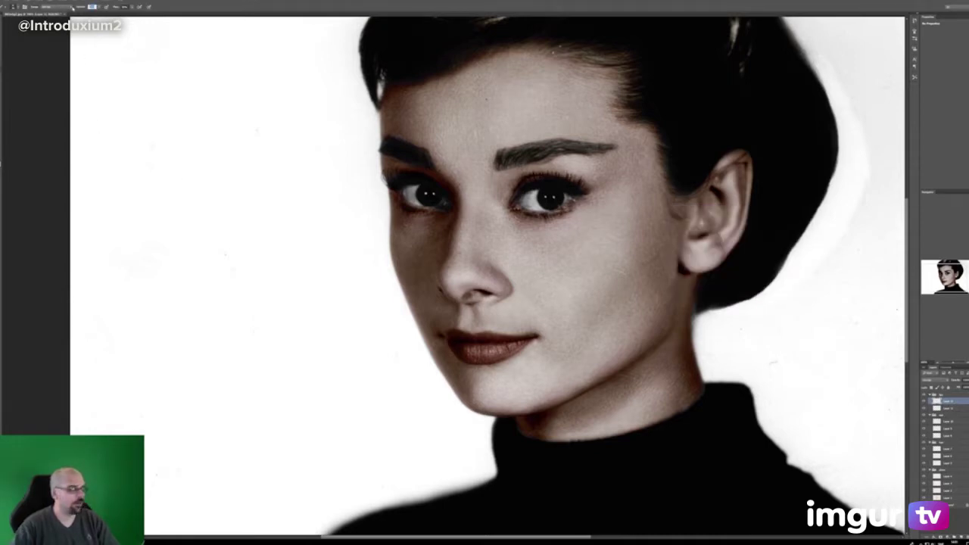
key("Tab")
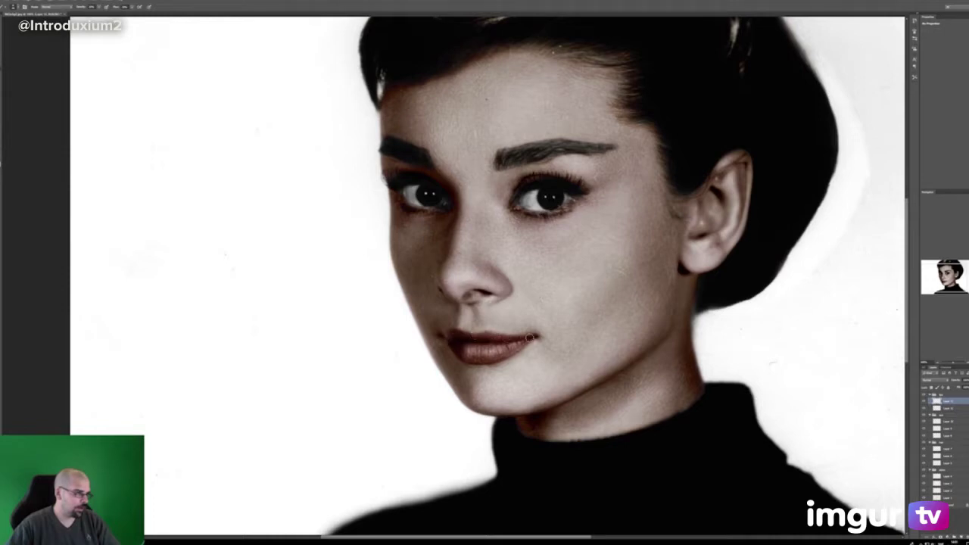
left_click(928, 380)
left_click(936, 454)
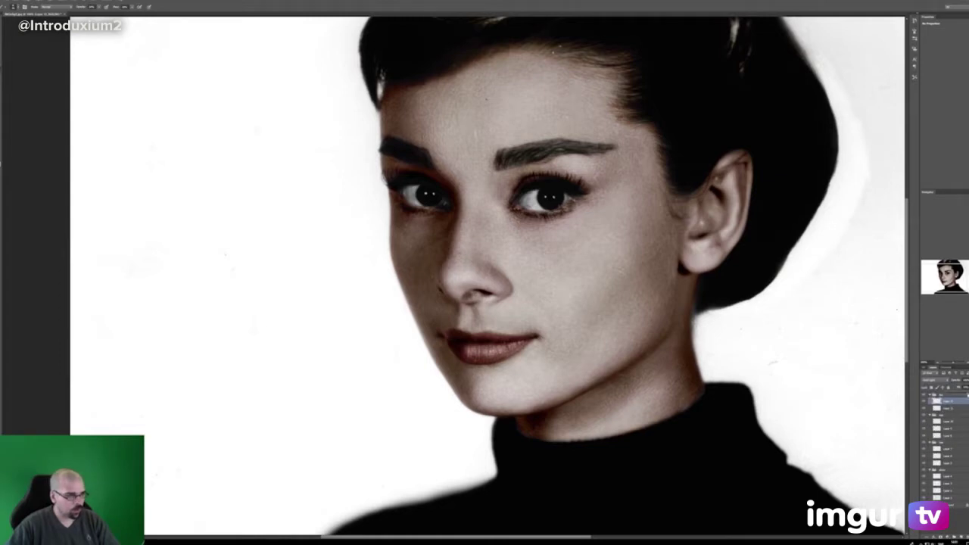
left_click(967, 380)
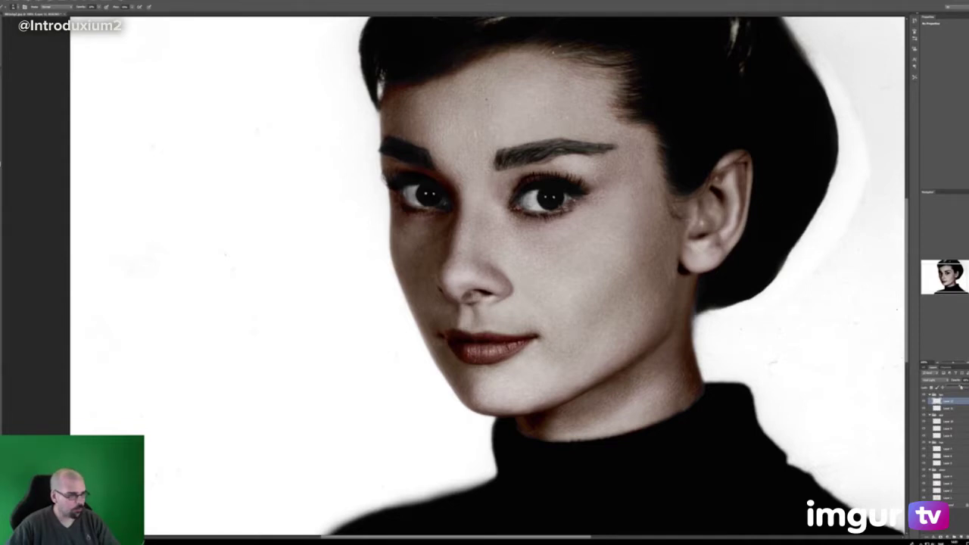
left_click(943, 521)
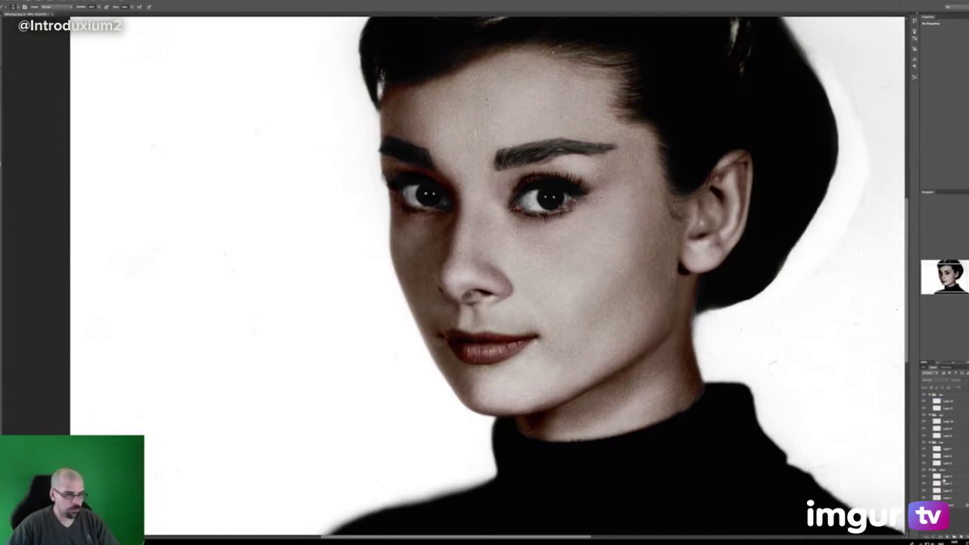
- Return to the two lips layers and readjust the opacity of the lower one
left_click(950, 401)
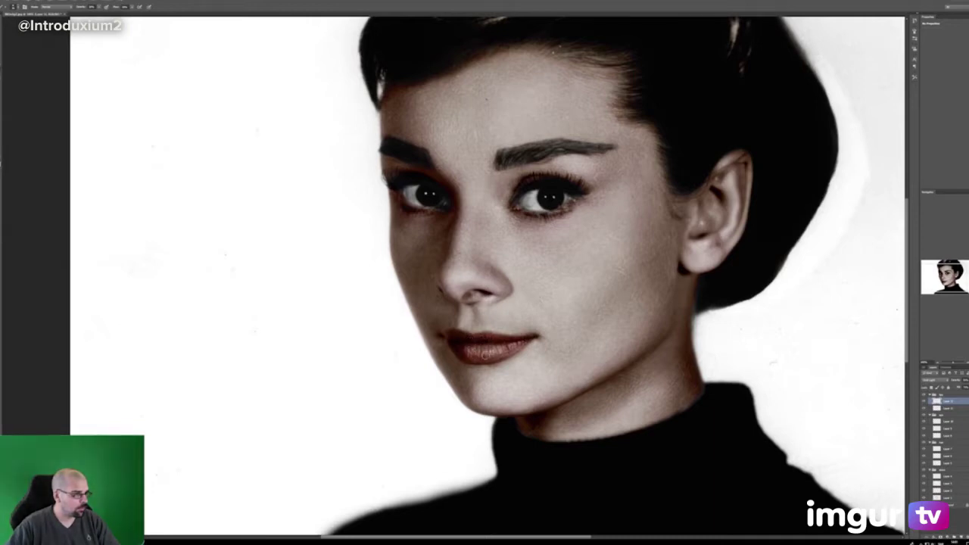
left_click_drag(646, 329, 634, 354)
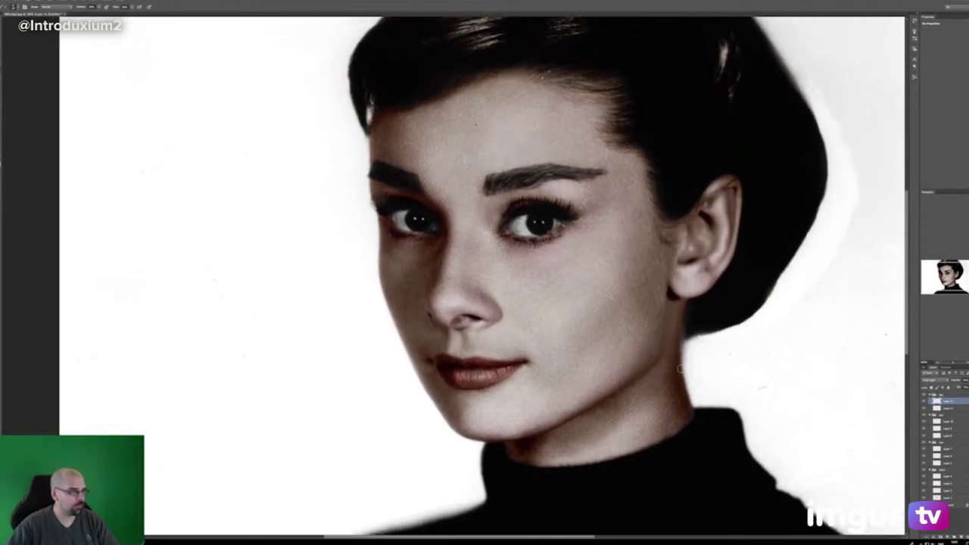
left_click(952, 408)
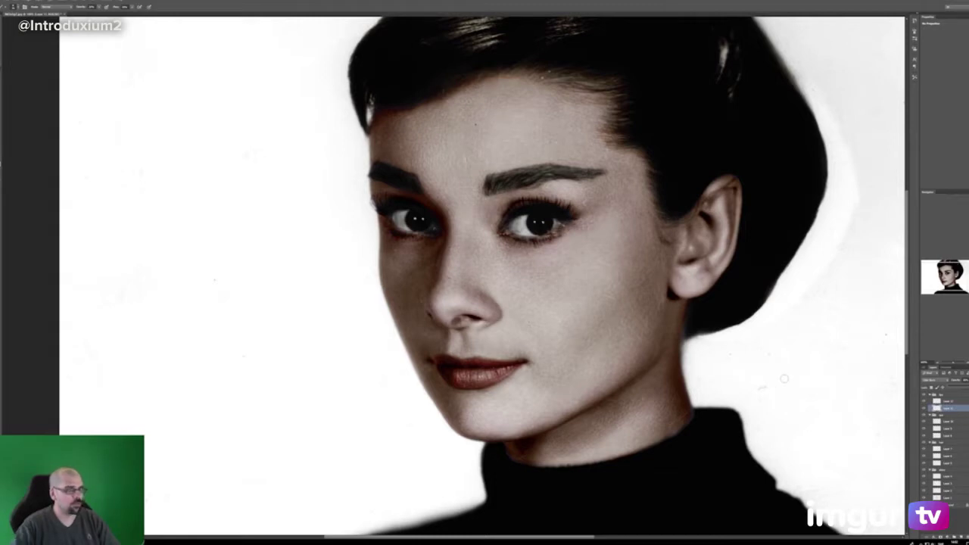
- Fit the whole portrait in view and flatten all tint layers into a single background layer
key("ctrl+minus")
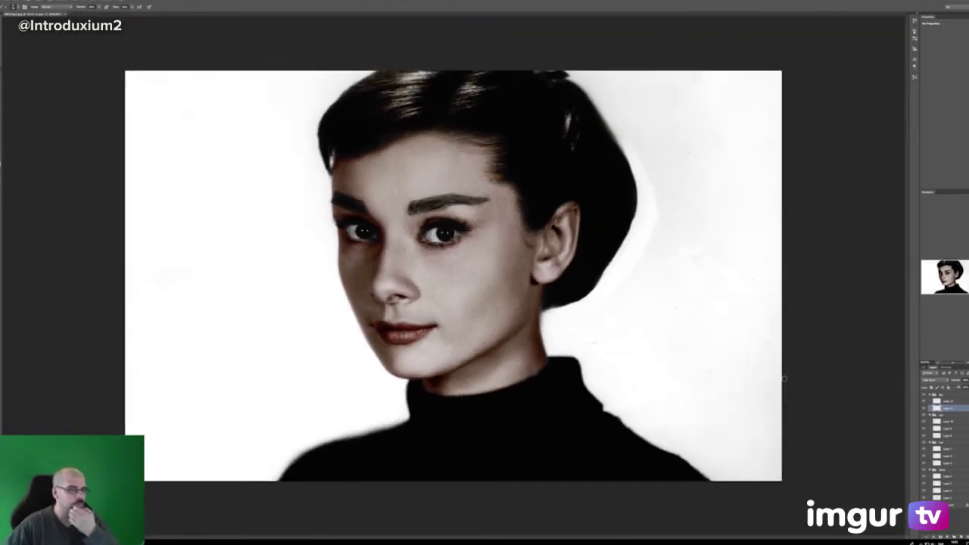
left_click(40, 0)
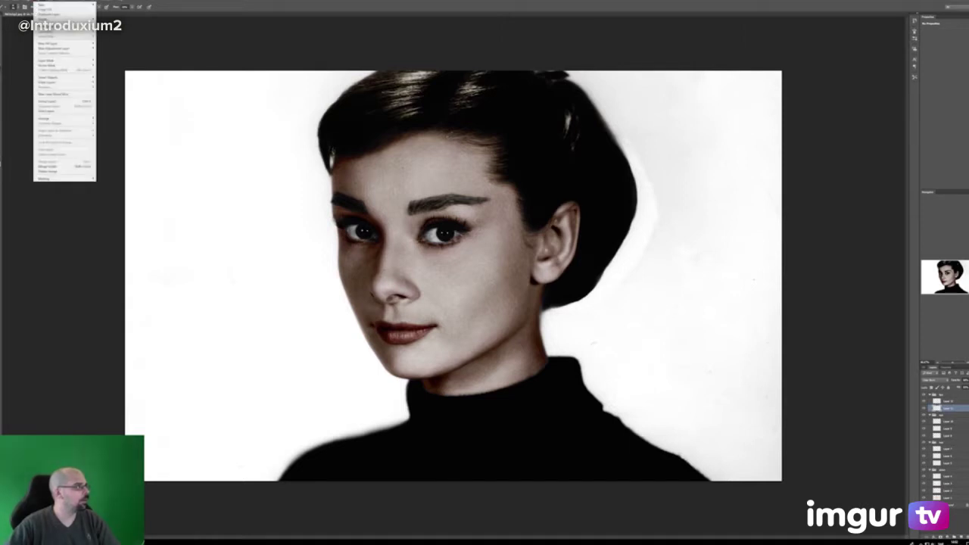
left_click(46, 172)
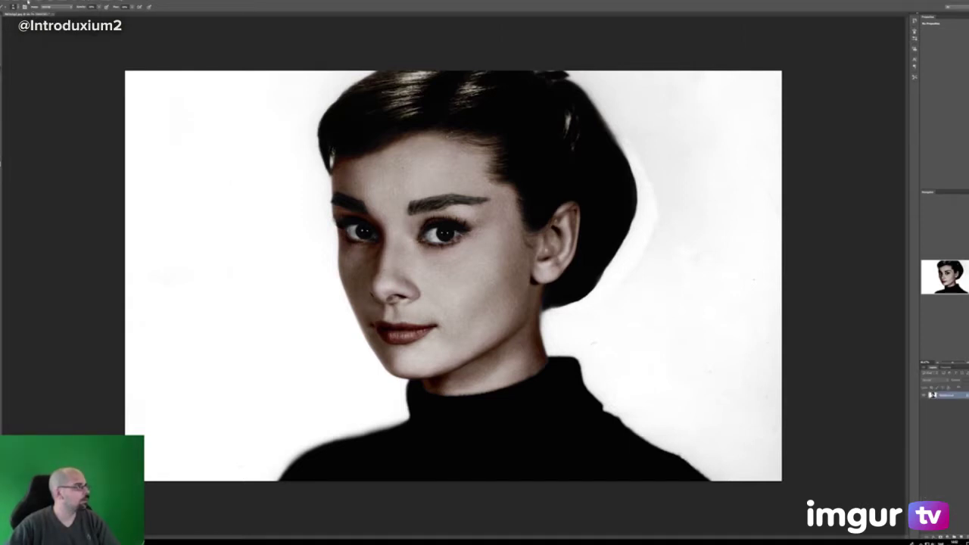
- Start a Vibrance adjustment on the flattened portrait and raise both its vibrance and saturation slightly
left_click(31, 2)
mouse_move(34, 12)
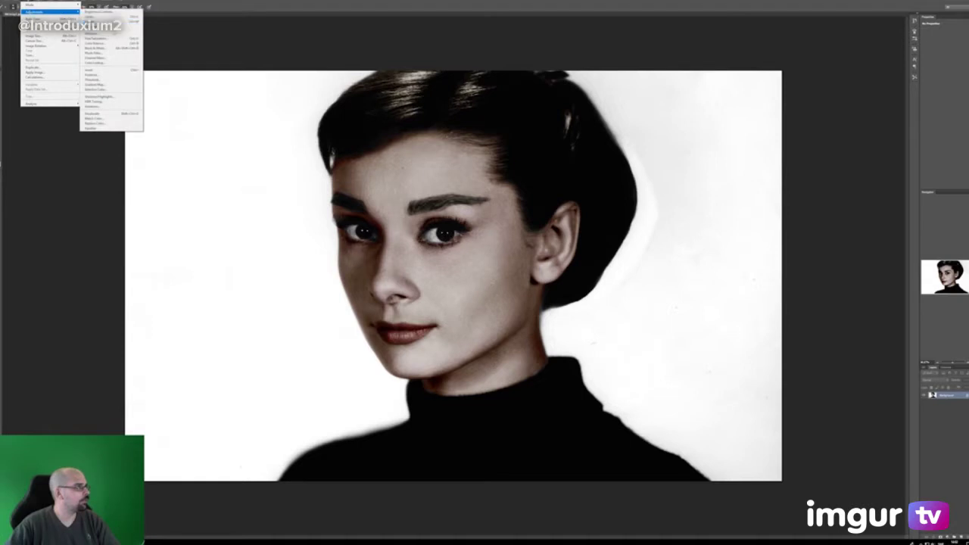
left_click(108, 33)
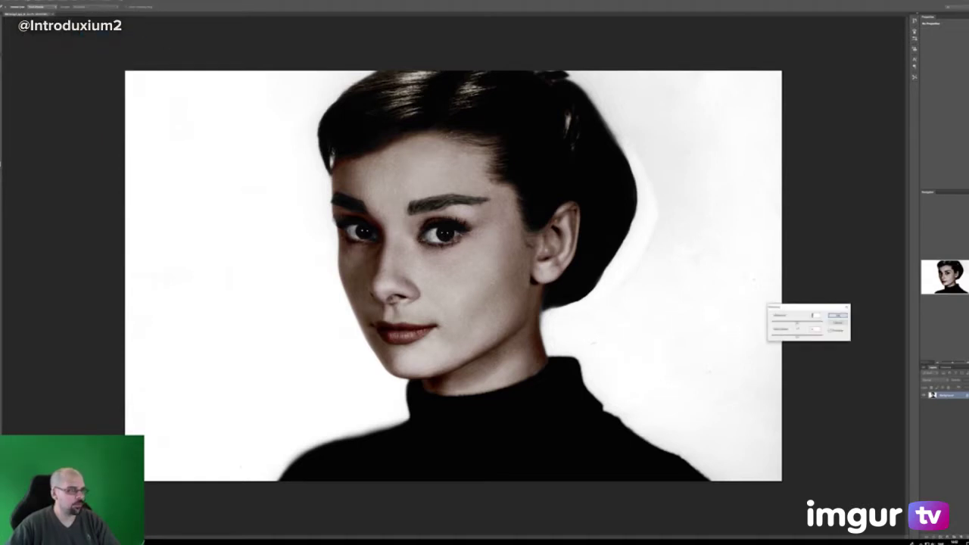
left_click_drag(799, 324, 804, 325)
key("Tab")
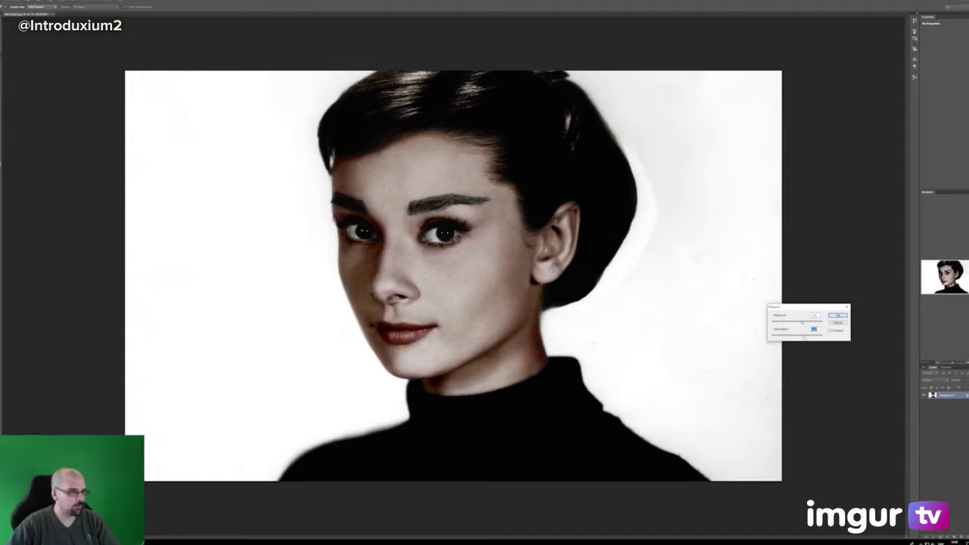
- Fine-tune the vibrance against the raised saturation, leaving both moderately increased, and apply the adjustment
key("shift+Tab")
left_click_drag(792, 324, 801, 325)
left_click_drag(800, 324, 795, 324)
key("Tab")
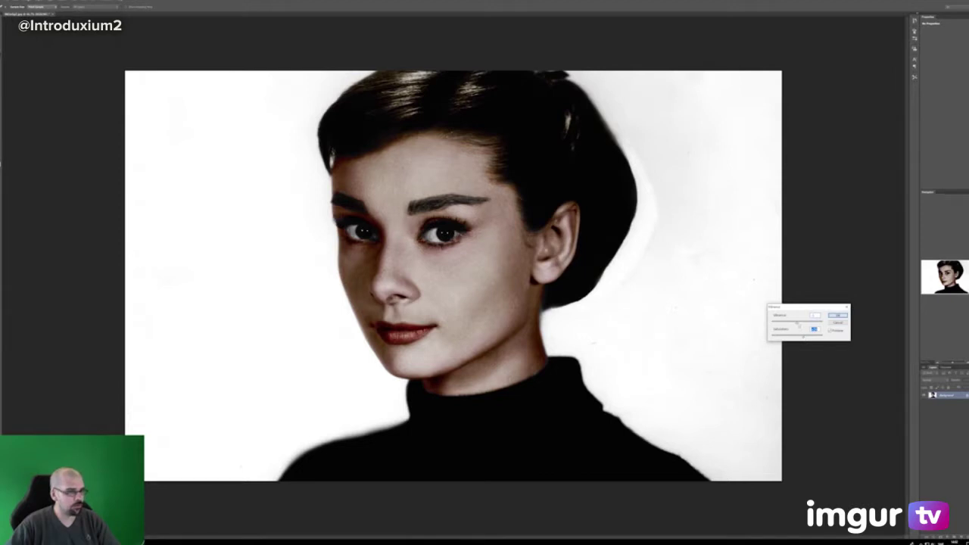
left_click_drag(798, 325, 797, 325)
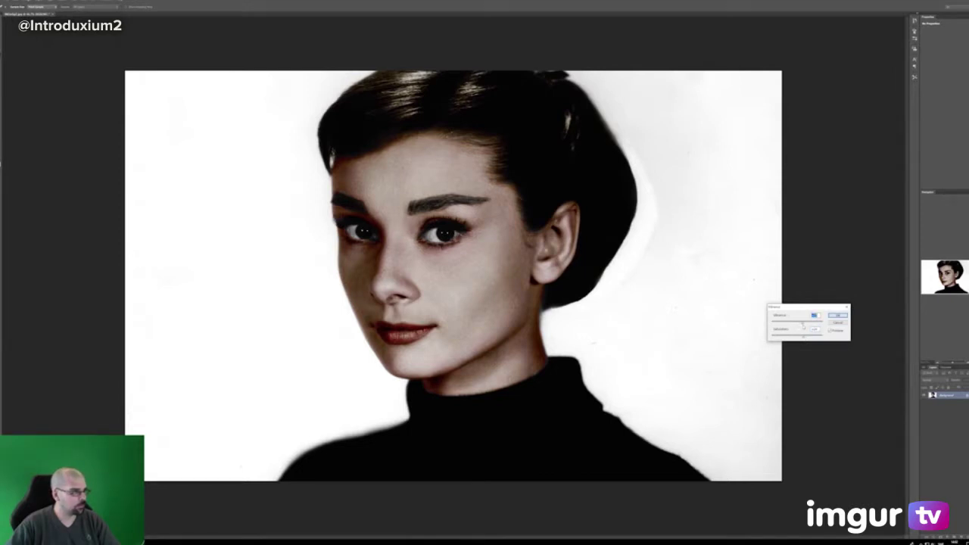
key("Tab")
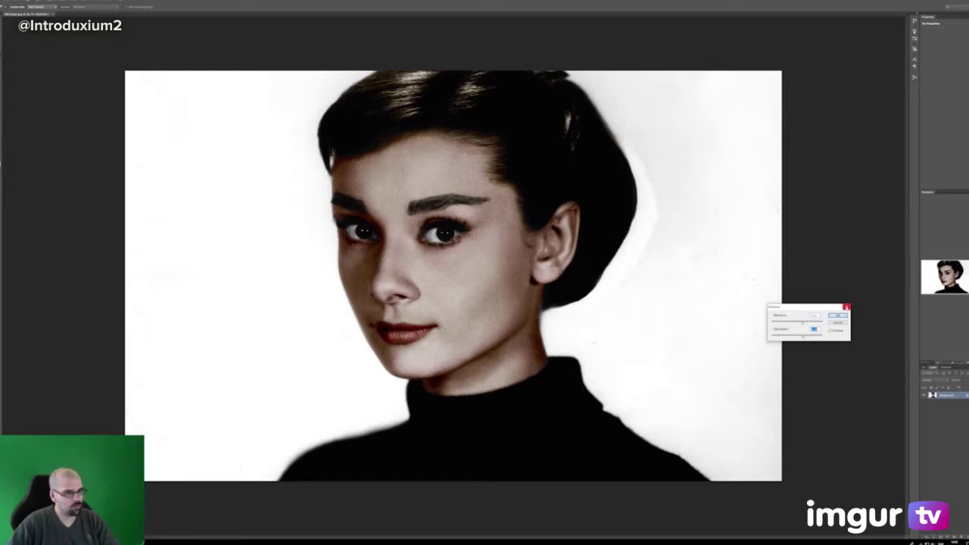
left_click(843, 316)
key("Return")
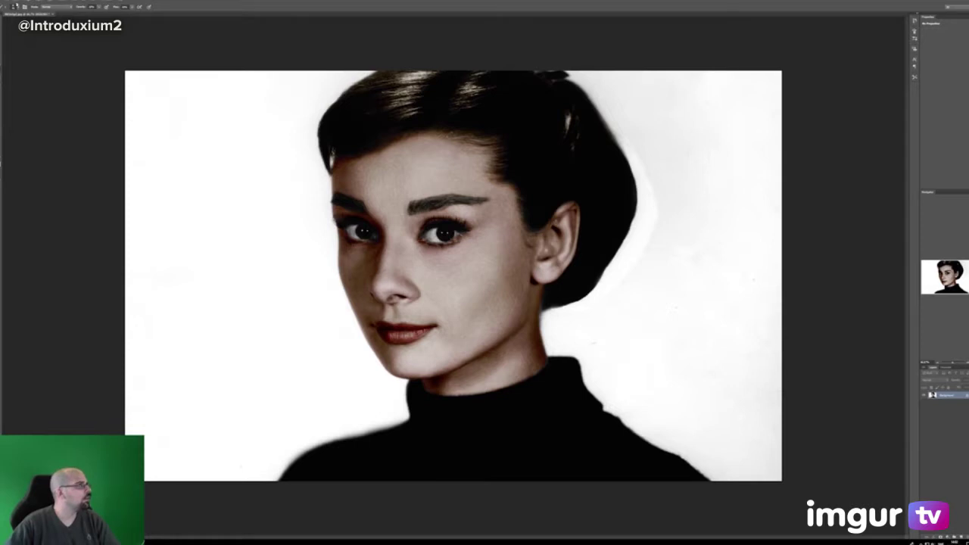
- Apply a Photo Filter to the portrait using Warming Filter (LBA) at a very low density
left_click(31, 3)
mouse_move(53, 12)
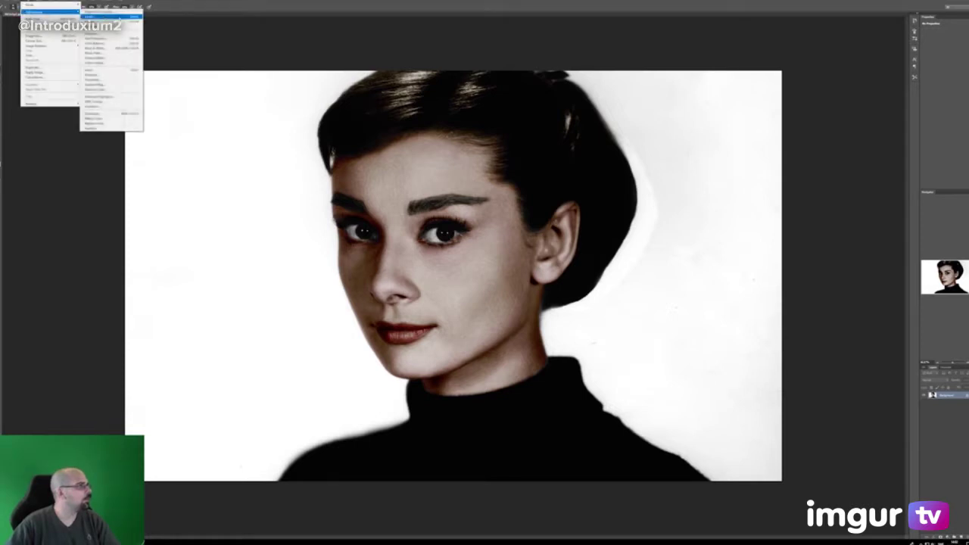
left_click(94, 52)
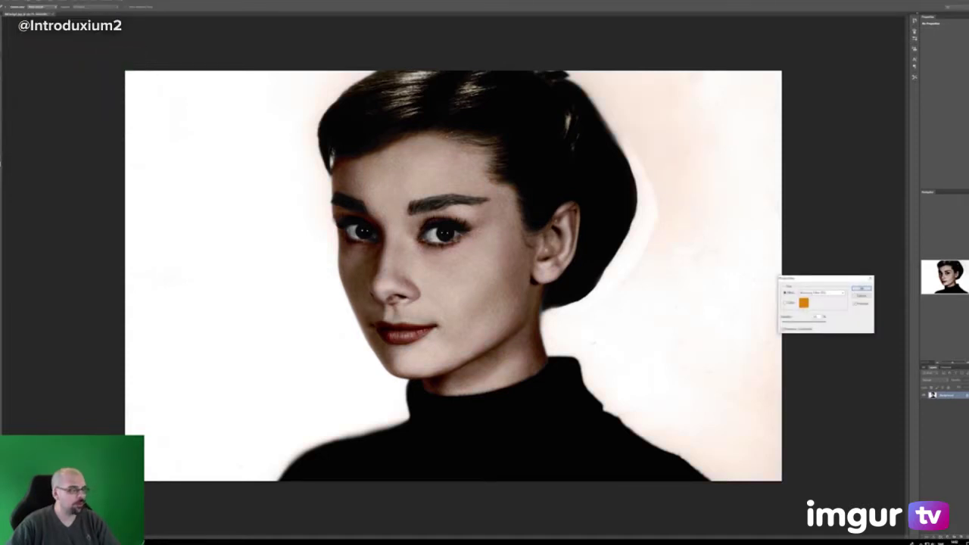
left_click(821, 293)
left_click(815, 306)
key("Tab")
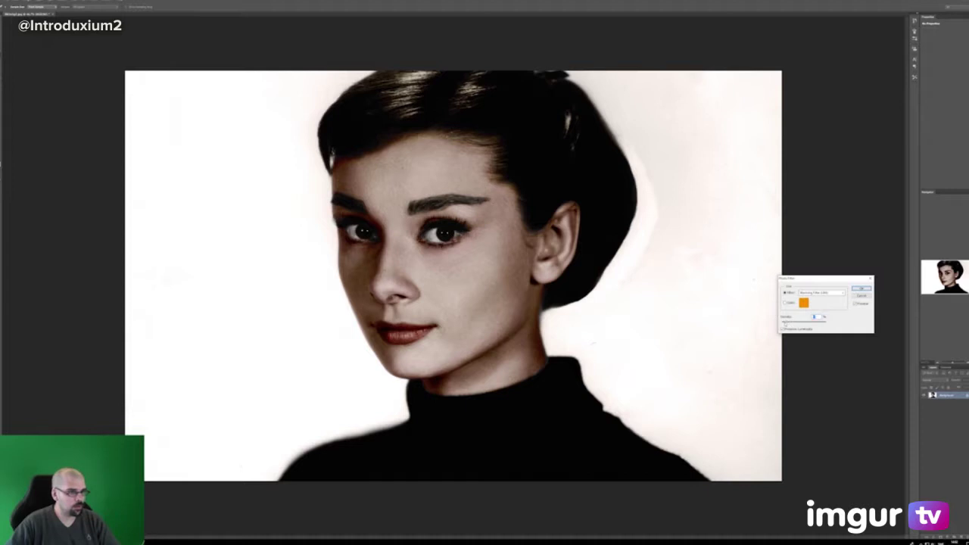
left_click(861, 305)
left_click(860, 288)
- Start a Color Balance adjustment and shift the midtones slightly toward red and yellow
left_click(25, 5)
mouse_move(45, 12)
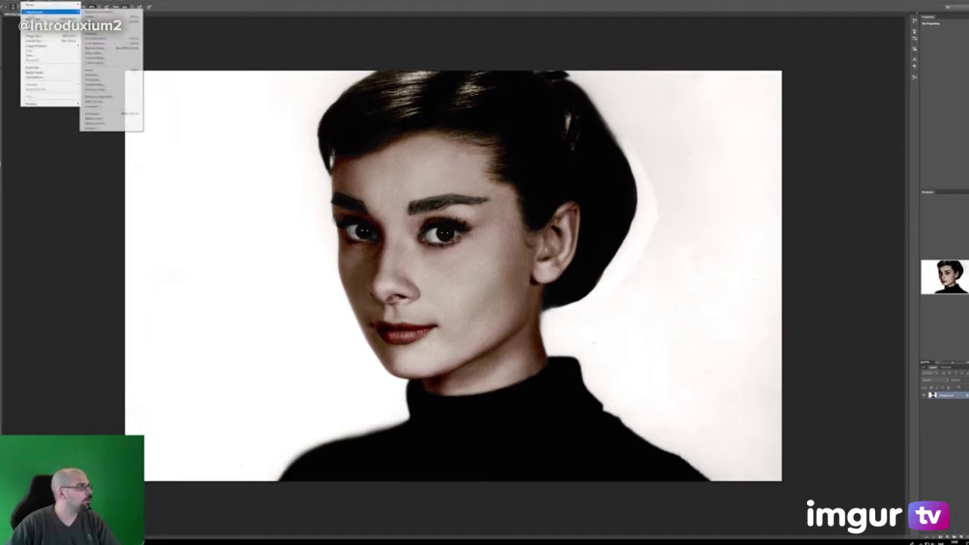
left_click(92, 47)
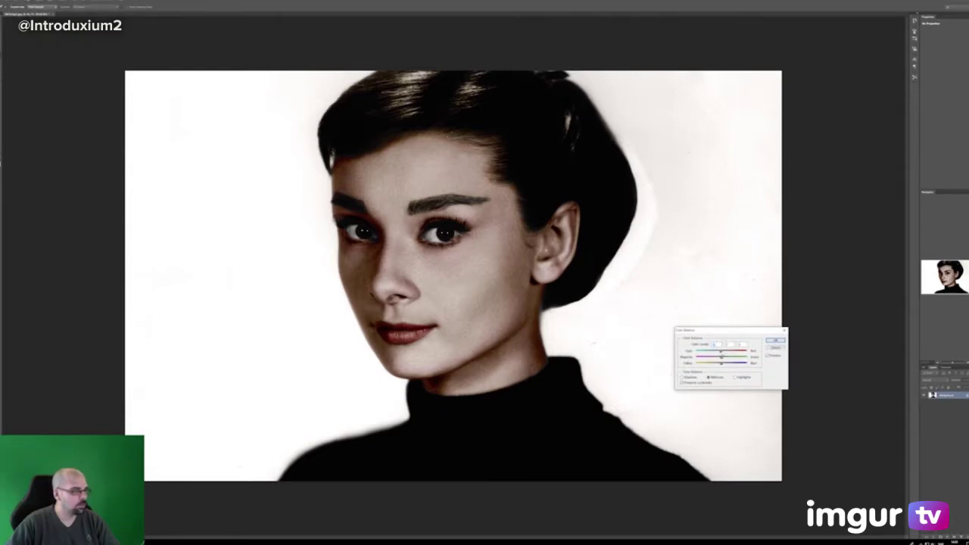
left_click_drag(720, 352, 725, 353)
left_click_drag(720, 365, 720, 367)
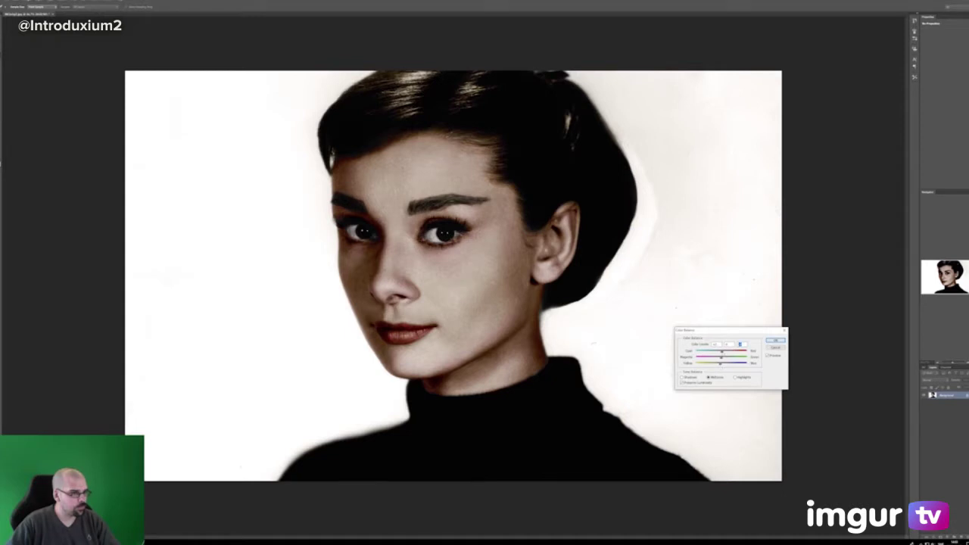
left_click(722, 352)
- Shift the shadows slightly toward red and yellow in the color balance
left_click(690, 378)
left_click_drag(722, 365, 720, 365)
left_click_drag(722, 353, 720, 352)
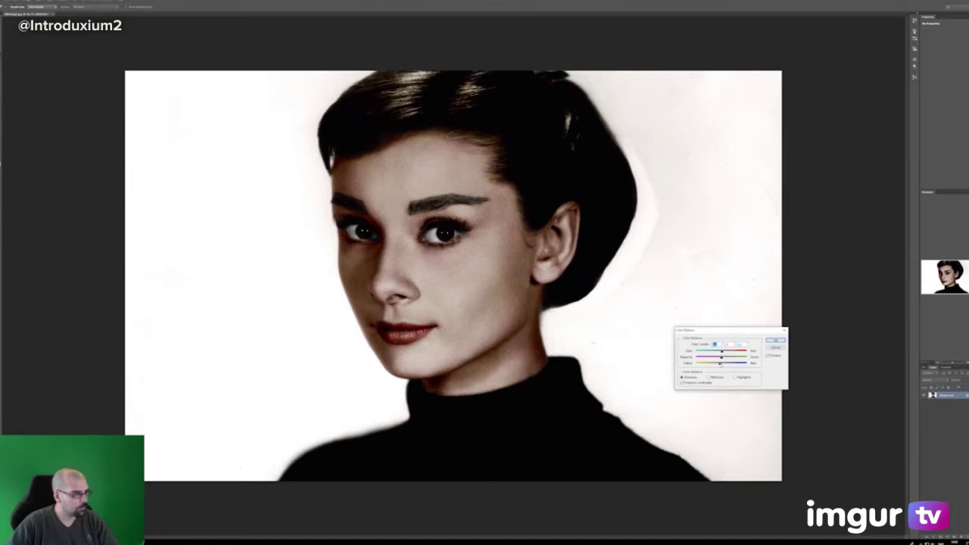
left_click_drag(721, 364, 720, 365)
- Fine-tune the highlights' red and yellow balance for a slightly creamier tone and apply the color balance
left_click(735, 377)
left_click_drag(721, 352, 720, 352)
left_click(722, 365)
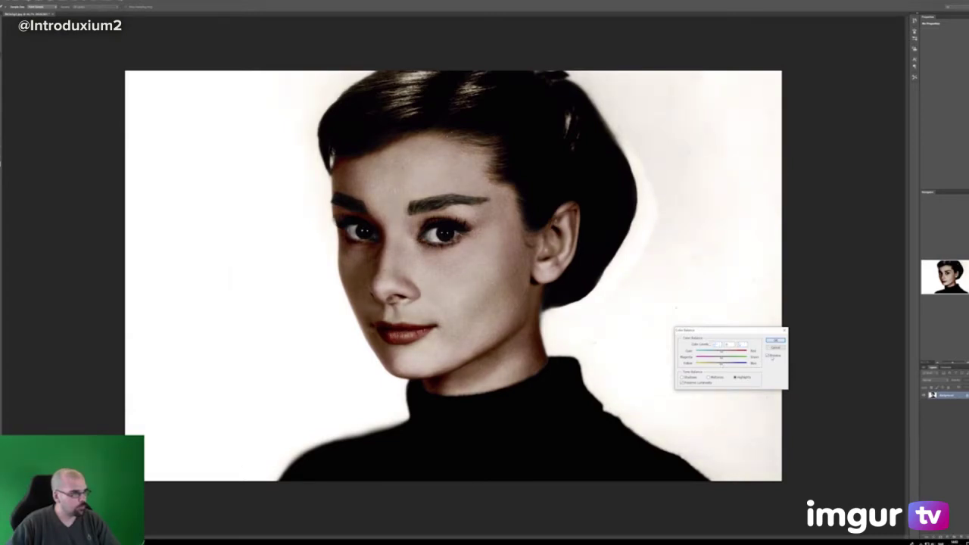
left_click(776, 341)
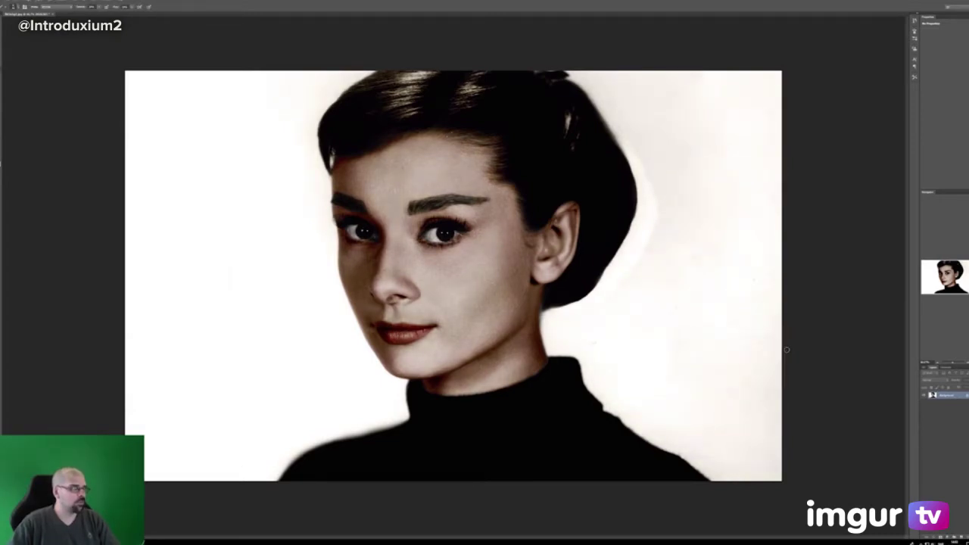